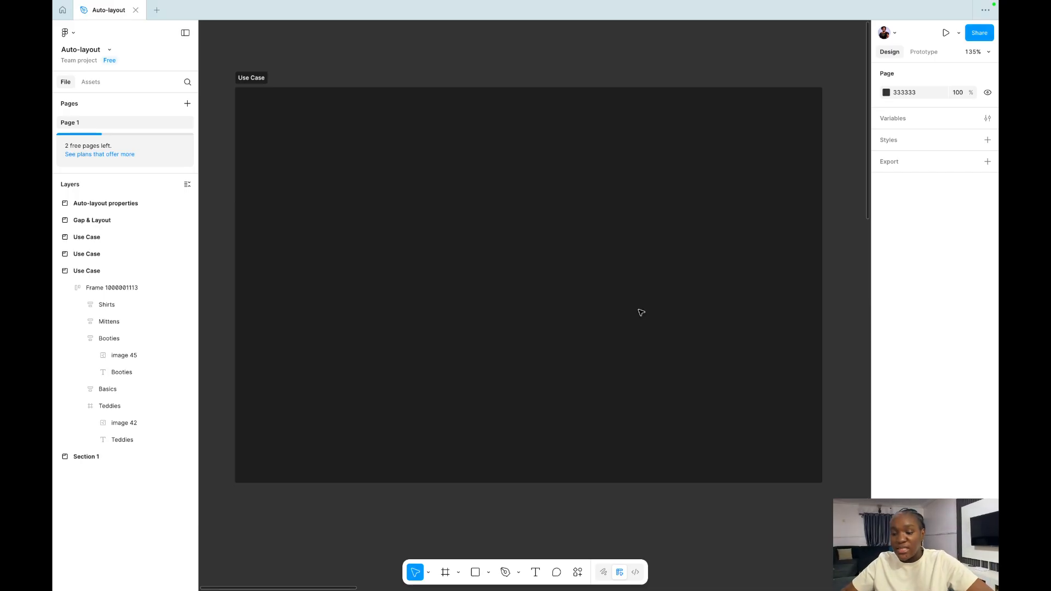
- Add a white text layer reading "Button" to the empty Use Case section and position it at X 380, Y 270
left_click(535, 573)
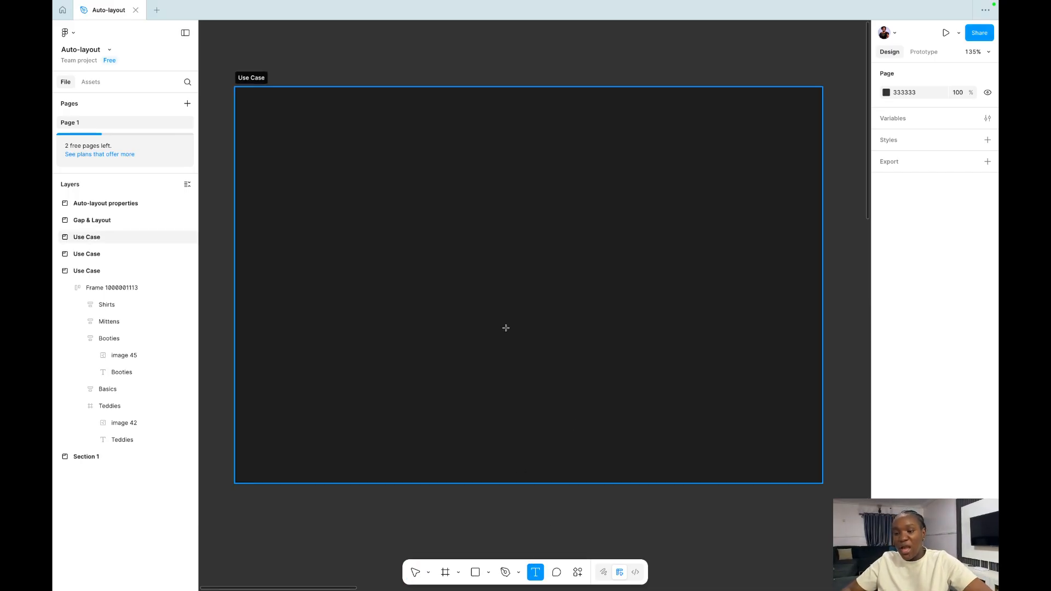
left_click(506, 329)
type("Button")
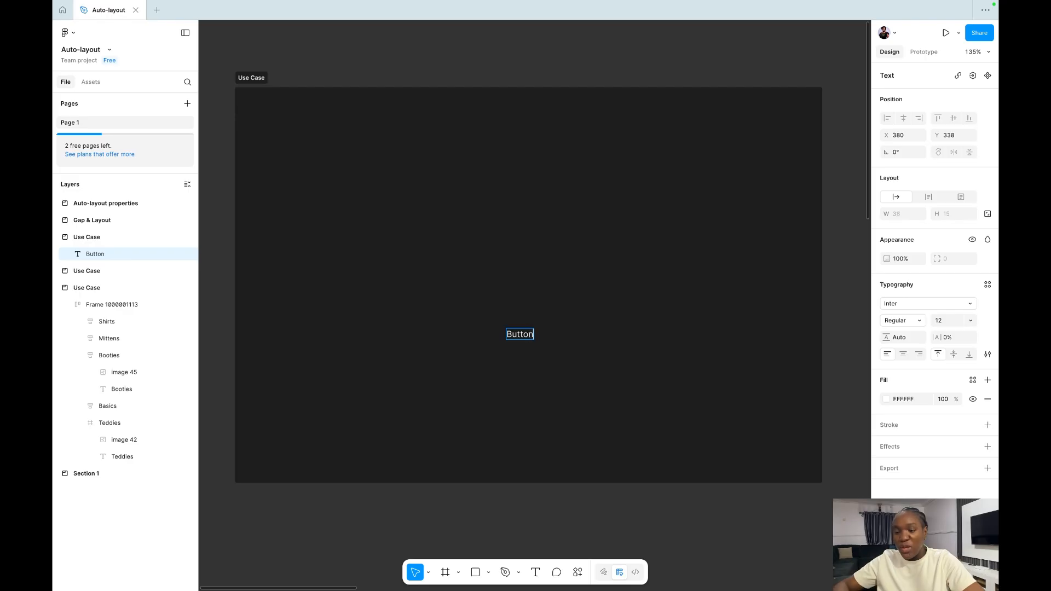
key("Escape")
left_click_drag(519, 335, 519, 287)
- Try adding auto layout directly to the Button text and undo it
right_click(519, 288)
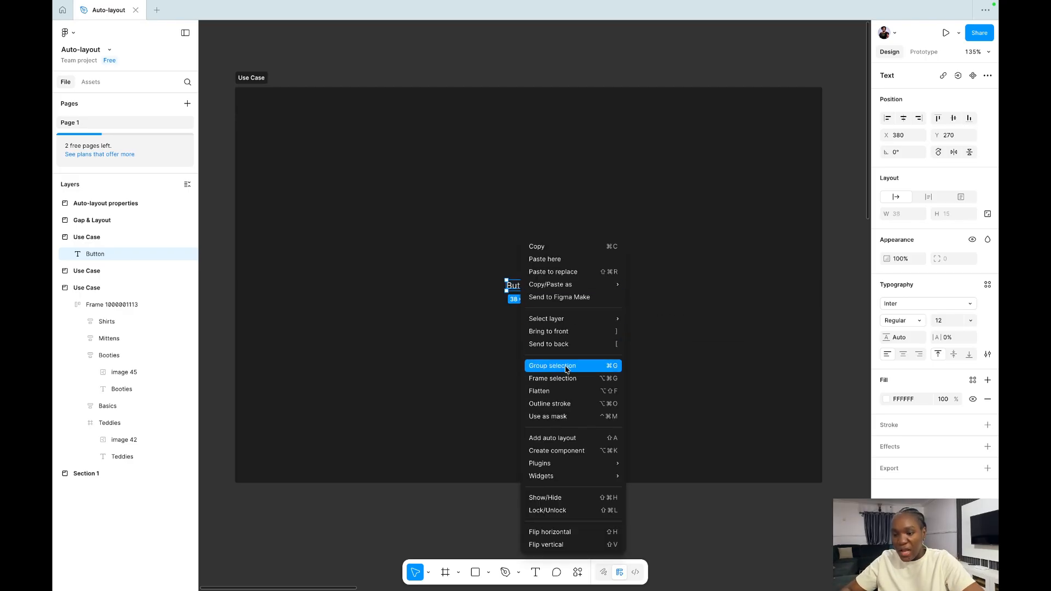
left_click(559, 438)
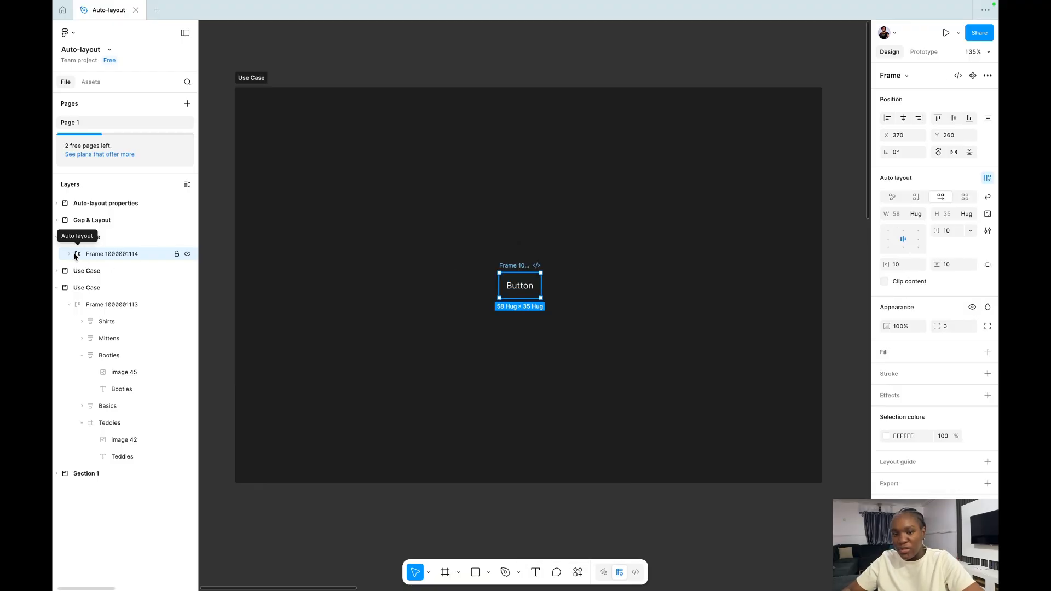
key("ctrl+z")
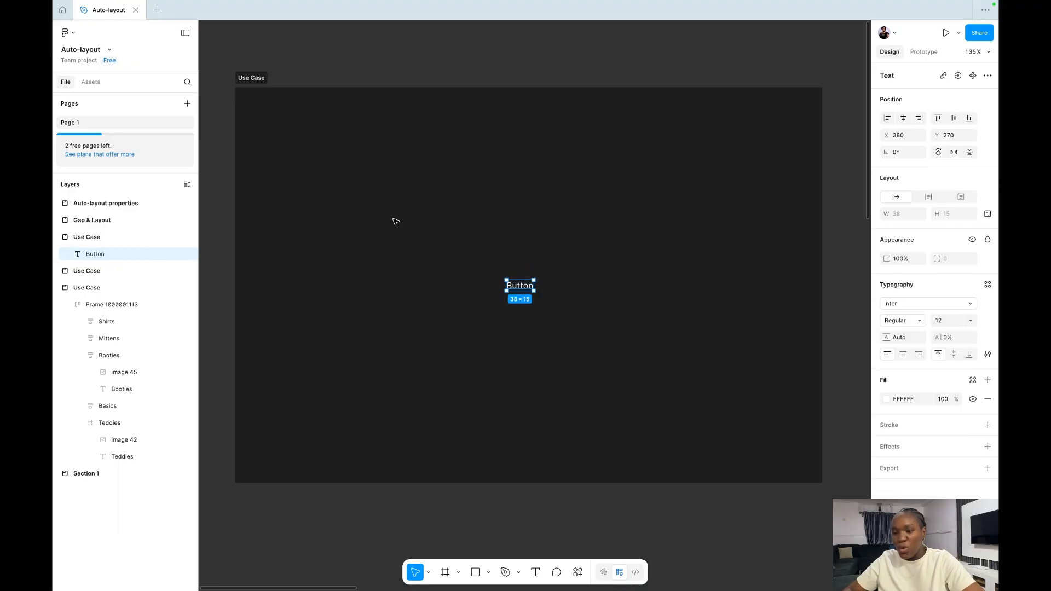
- Wrap the Button text in a plain frame and turn on auto layout for that frame
right_click(526, 286)
left_click(547, 296)
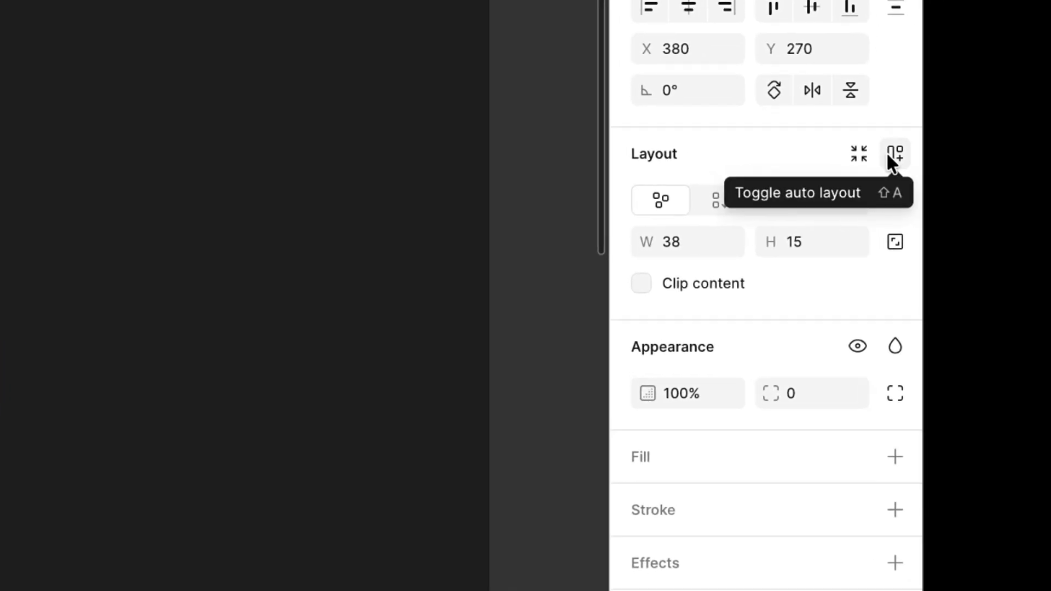
left_click(895, 154)
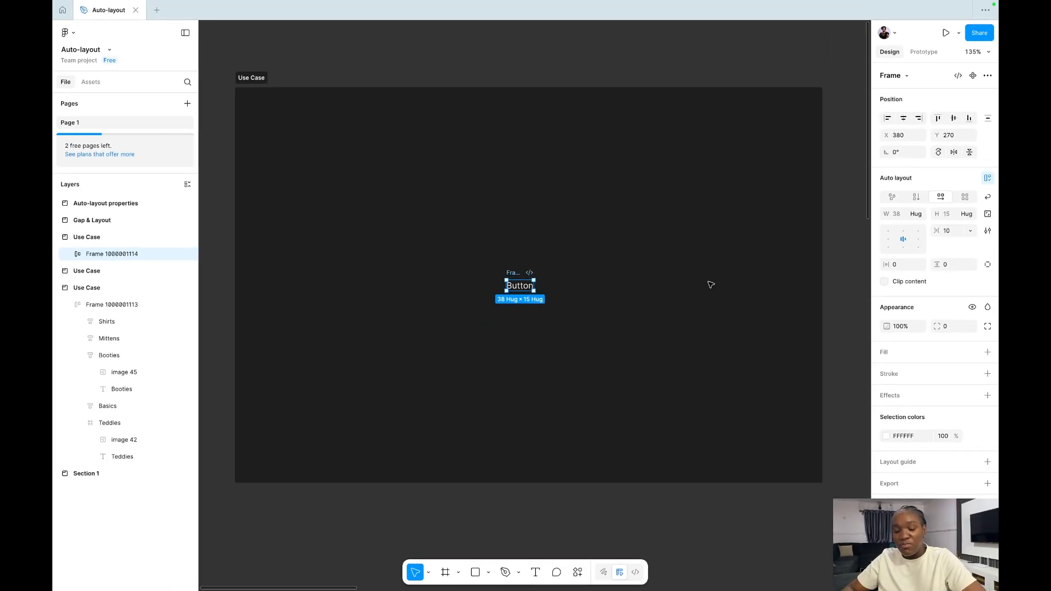
- Remove the auto layout from the Button frame and ungroup it back to a plain text layer
key("shift+alt+a")
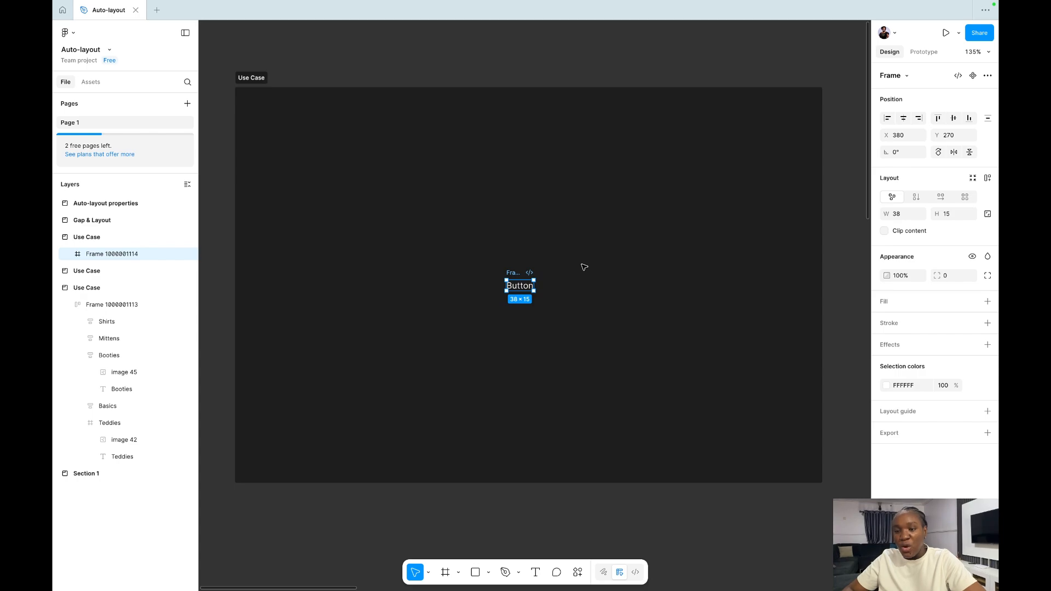
key("ctrl+shift+g")
left_click(527, 267)
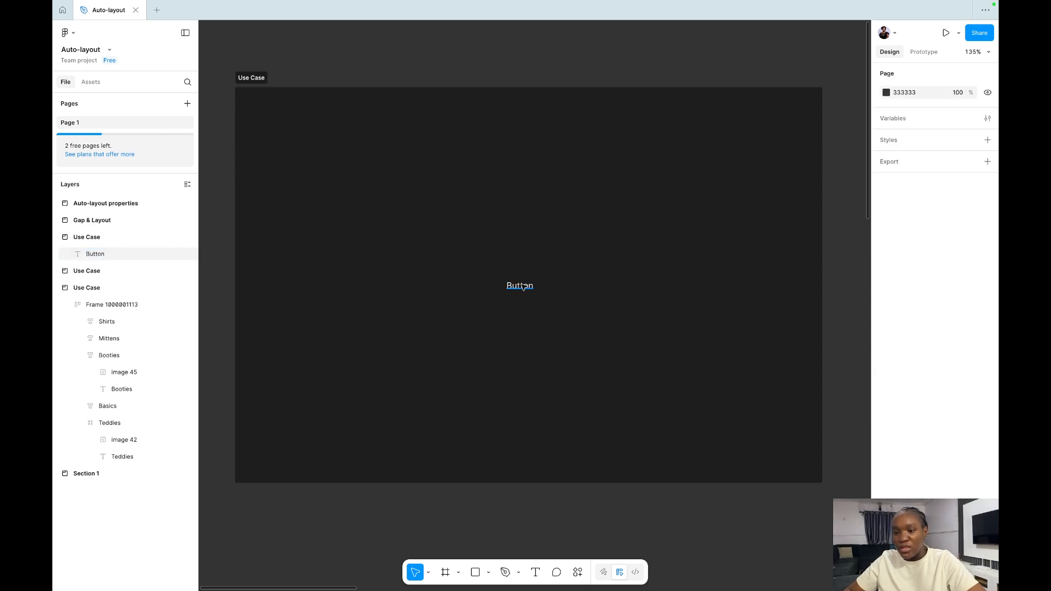
- Add auto layout to the Button text and give the resulting frame a blue 3C62CB fill
left_click(522, 287)
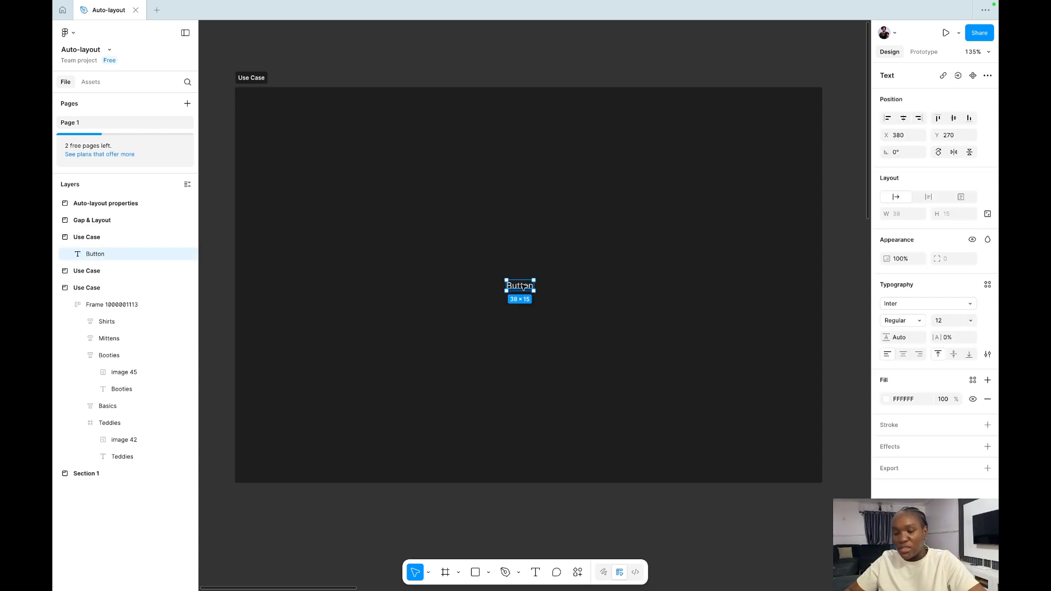
key("shift+a")
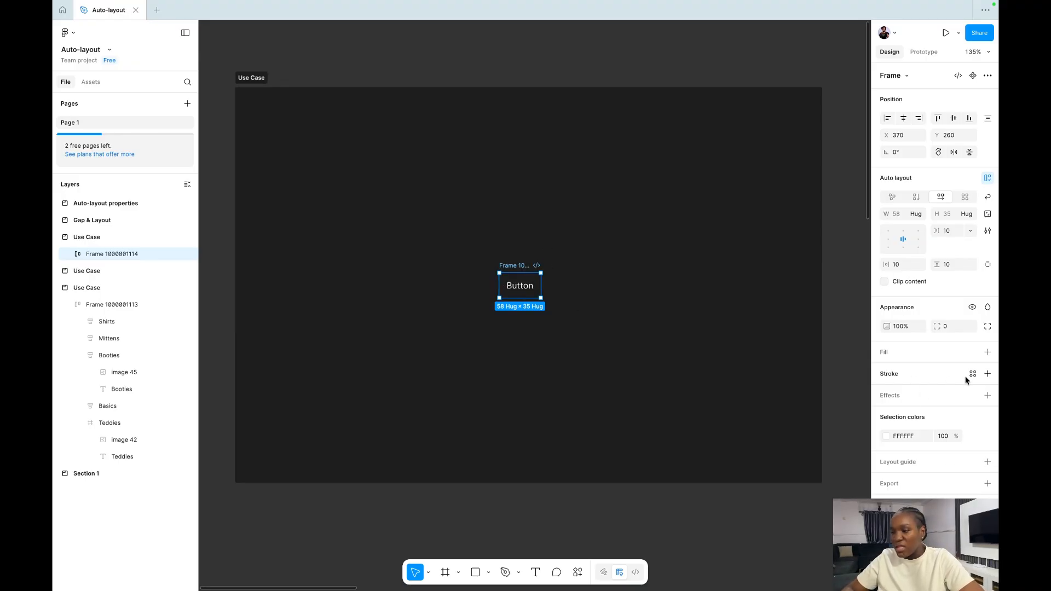
left_click(986, 375)
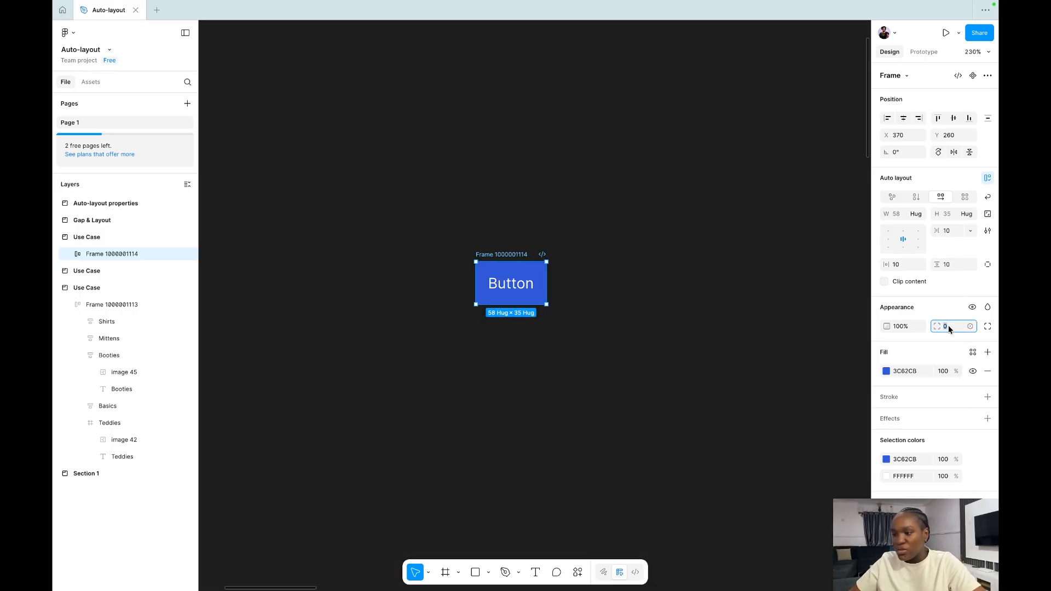
- Increase the button frame's corner radius until it has a pill shape
key("shift+Up")
key("shift+Up")
left_click(726, 275)
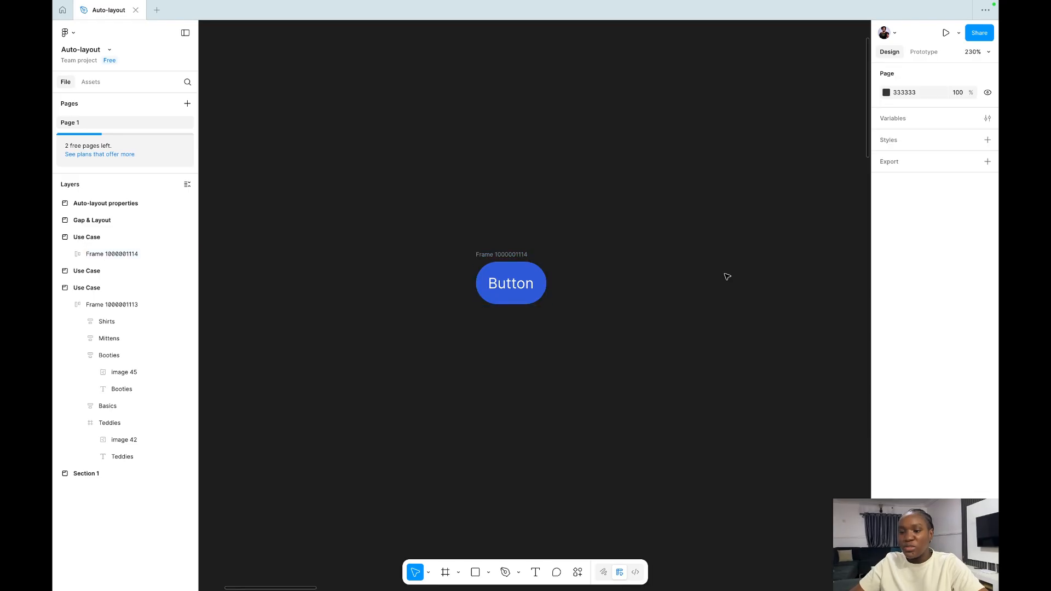
- Test the button's resizing by changing its label to a long random string and finally to "1"
double_click(510, 282)
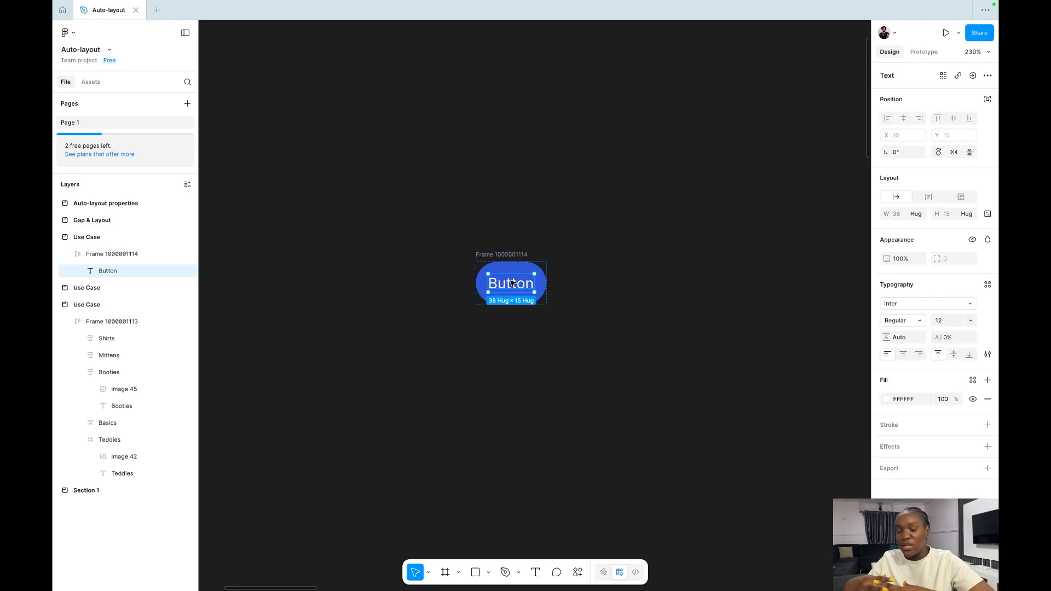
double_click(510, 281)
type("fdhb")
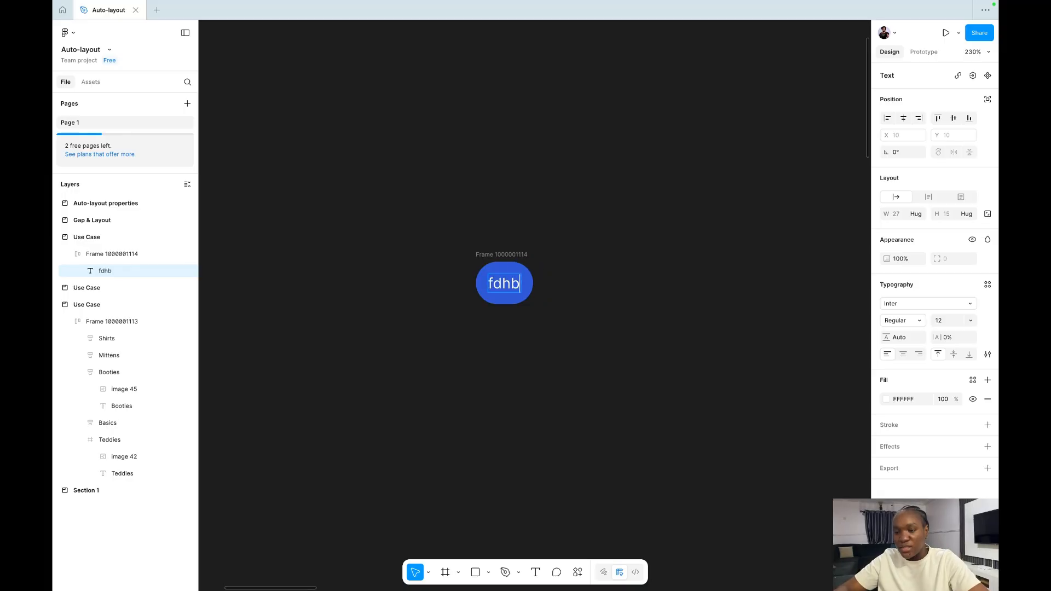
type("hbdhbhbfcdhjbhjdfbhjbdfjhbd")
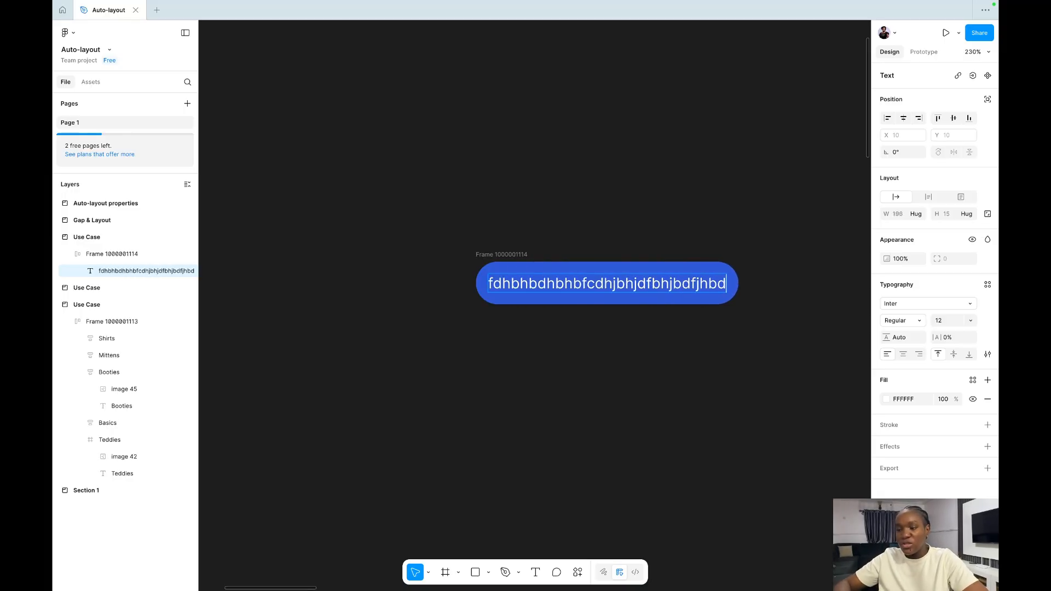
scroll(582, 283, "down", 2)
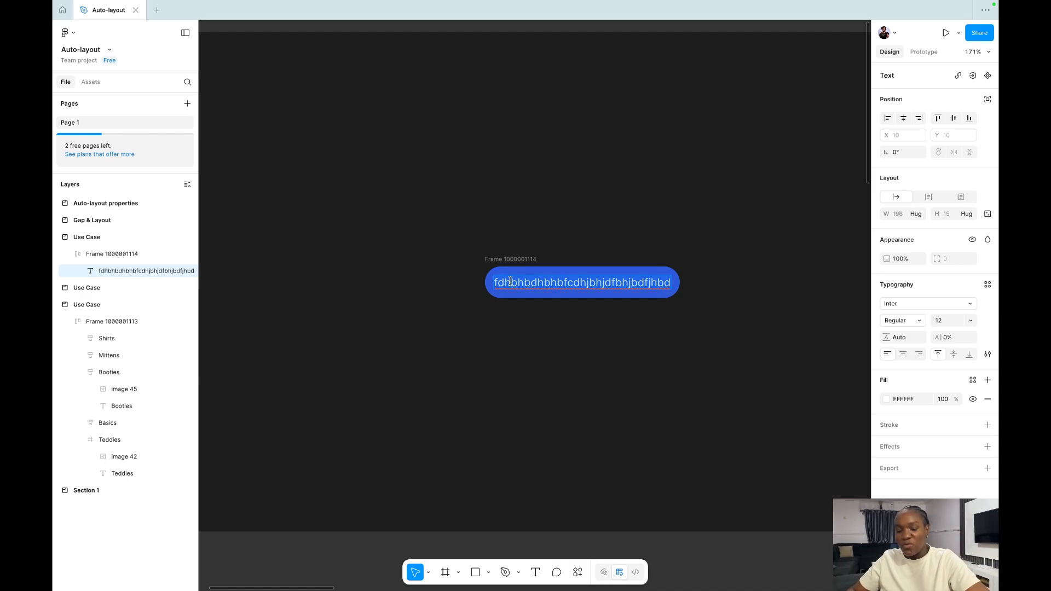
type("1")
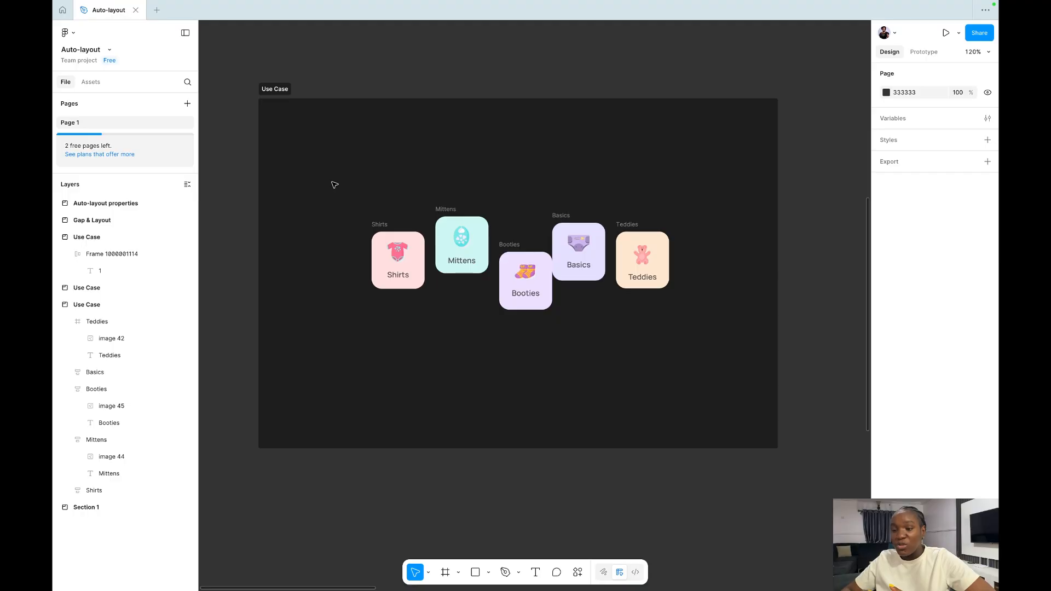
- Apply auto layout to all five scattered category cards, from Shirts to Teddies, in the Use Case section
left_click_drag(335, 170, 703, 343)
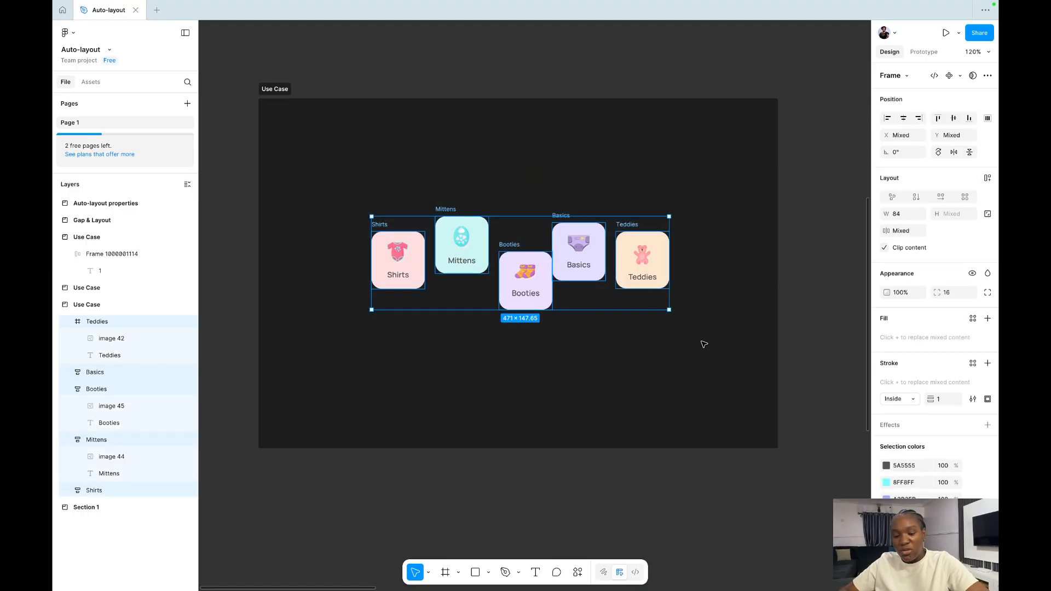
key("shift+a")
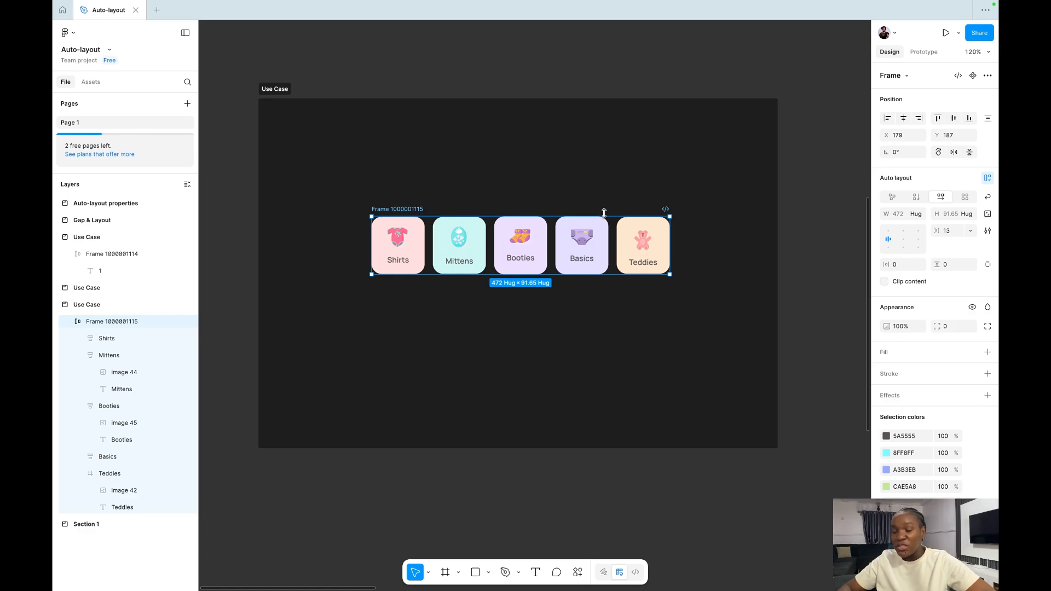
scroll(558, 229, "up", 5)
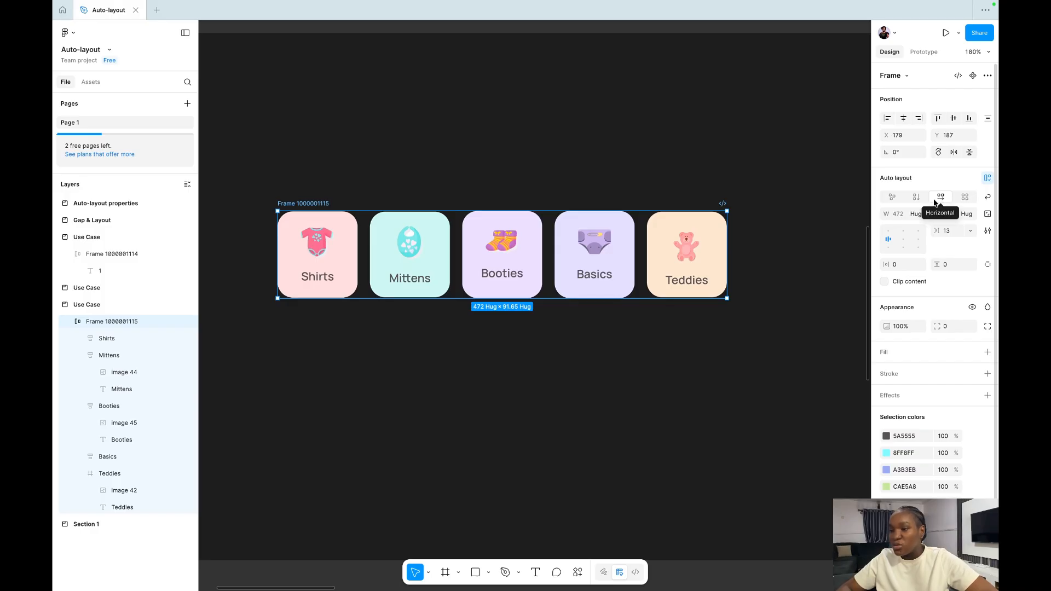
- Change the card frame's flow to vertical and move the frame up to X 176, Y 97
scroll(699, 222, "down", 3)
scroll(699, 222, "up", 1)
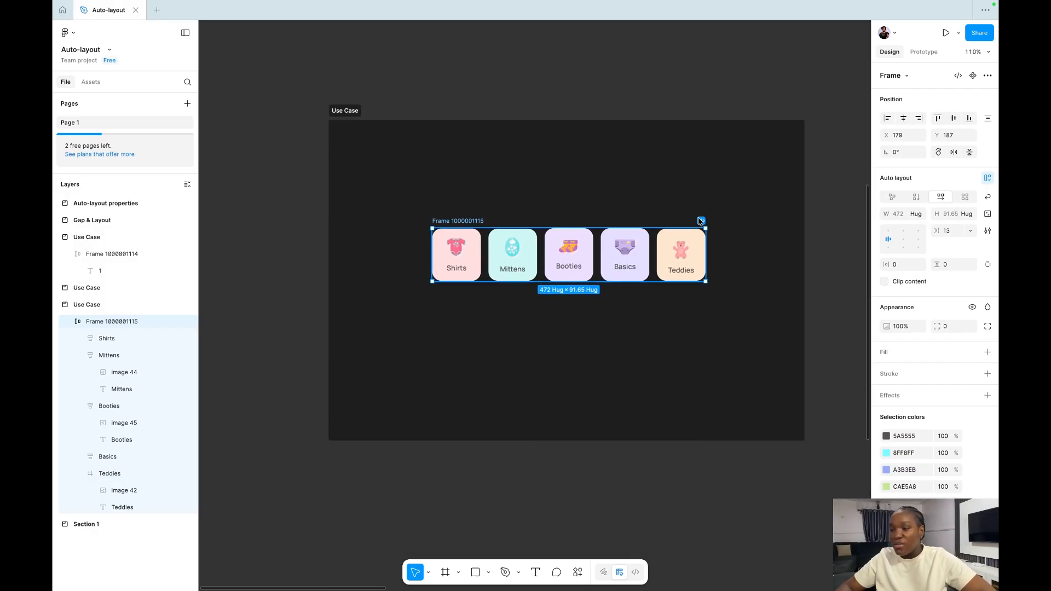
left_click(917, 198)
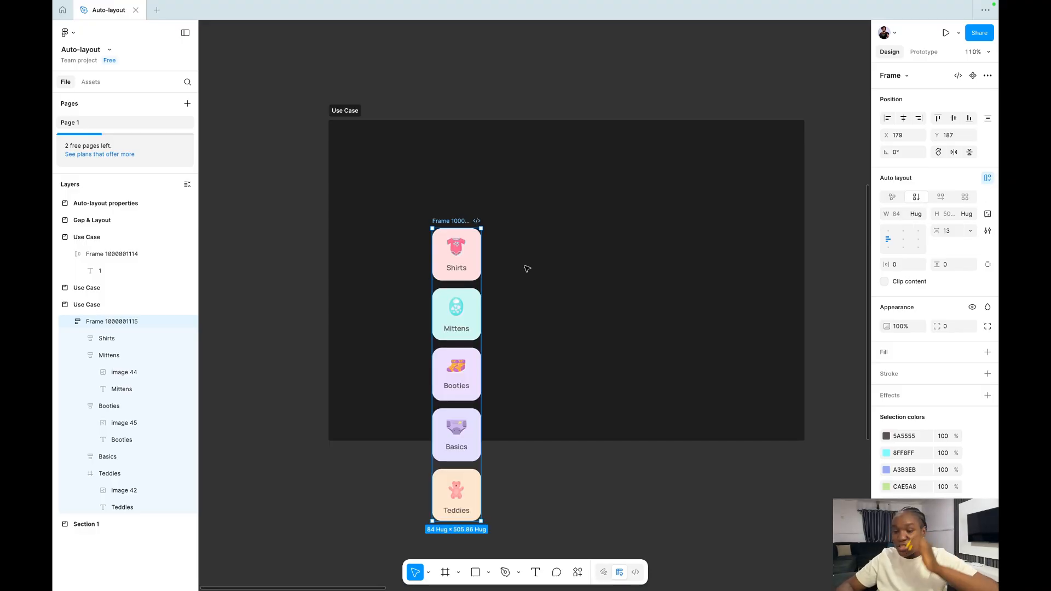
left_click_drag(459, 225, 457, 174)
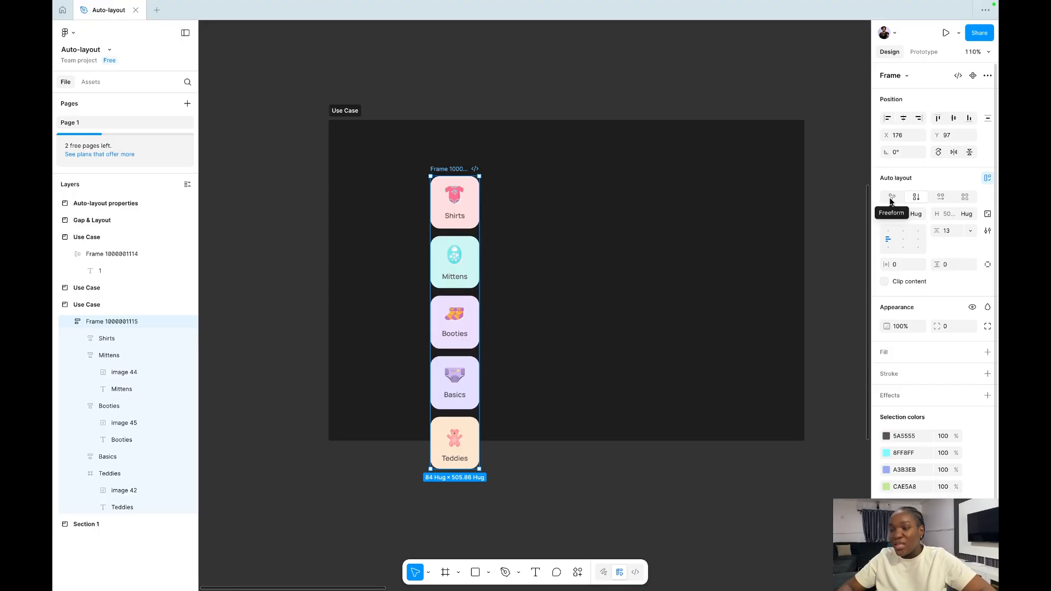
- Switch the card frame's flow to horizontal, try freeform, and return it to horizontal
left_click(941, 198)
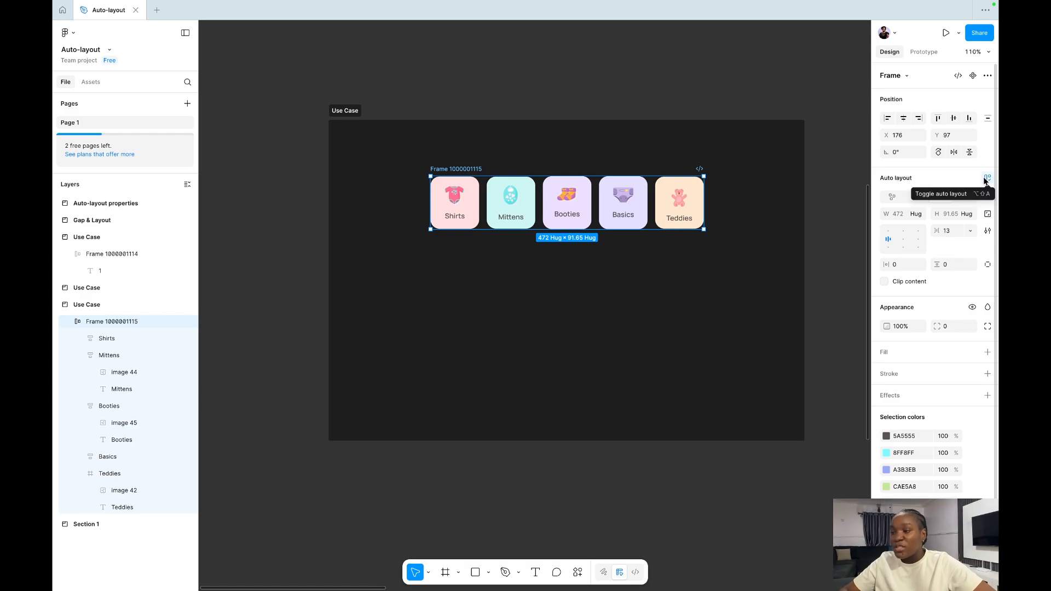
left_click(892, 197)
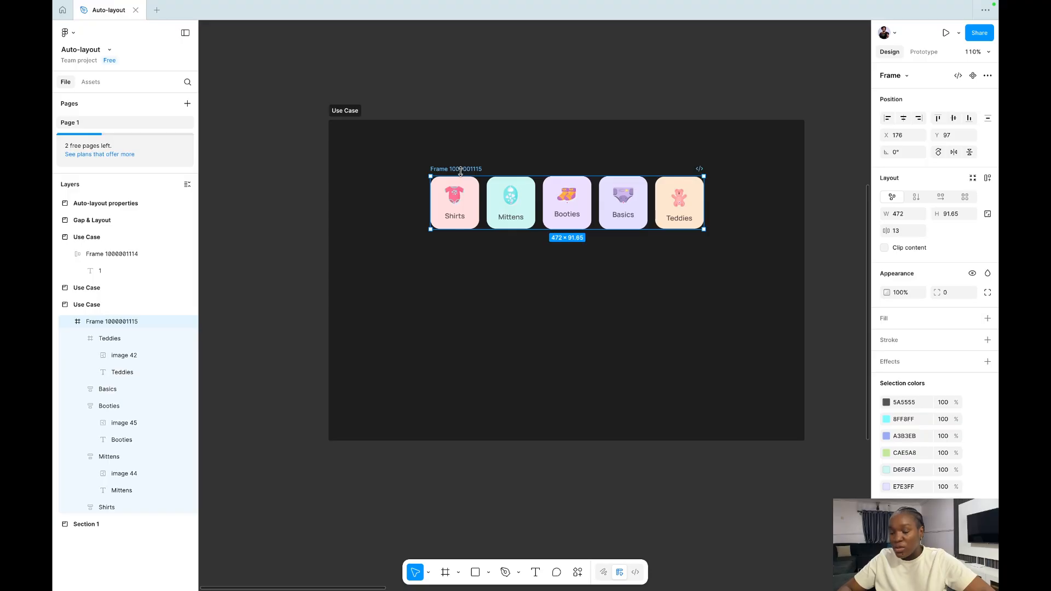
left_click(940, 198)
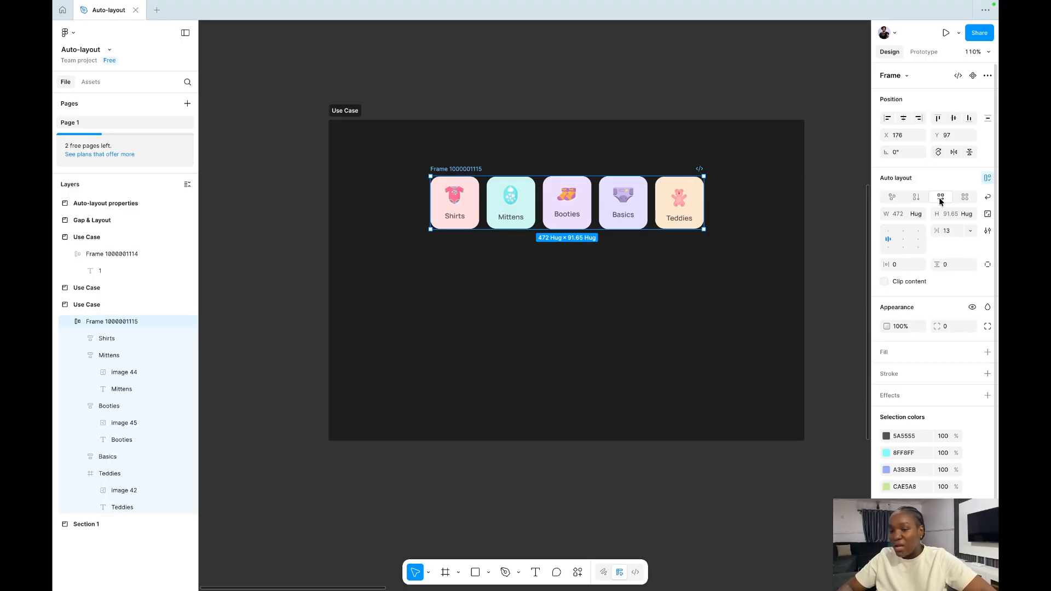
- Duplicate the horizontal card frame and place the copy directly beneath the original at X 176, Y 248
key("super+d")
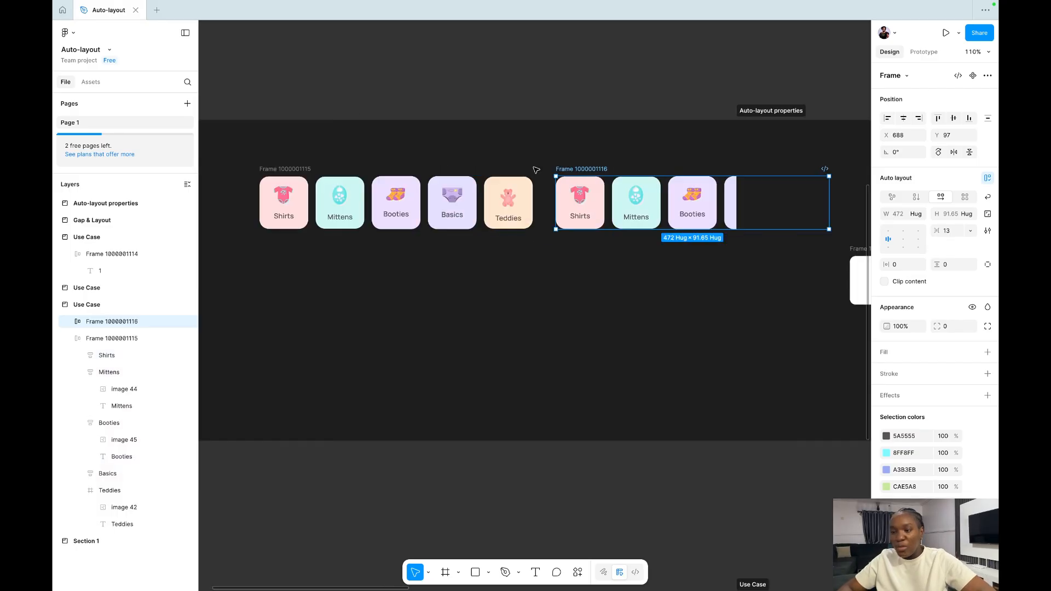
scroll(535, 169, "up", 1)
scroll(636, 190, "left", 2)
left_click_drag(635, 189, 443, 295)
left_click(636, 185)
left_click_drag(636, 195, 340, 283)
scroll(343, 285, "left", 2)
left_click(343, 284)
left_click(405, 278)
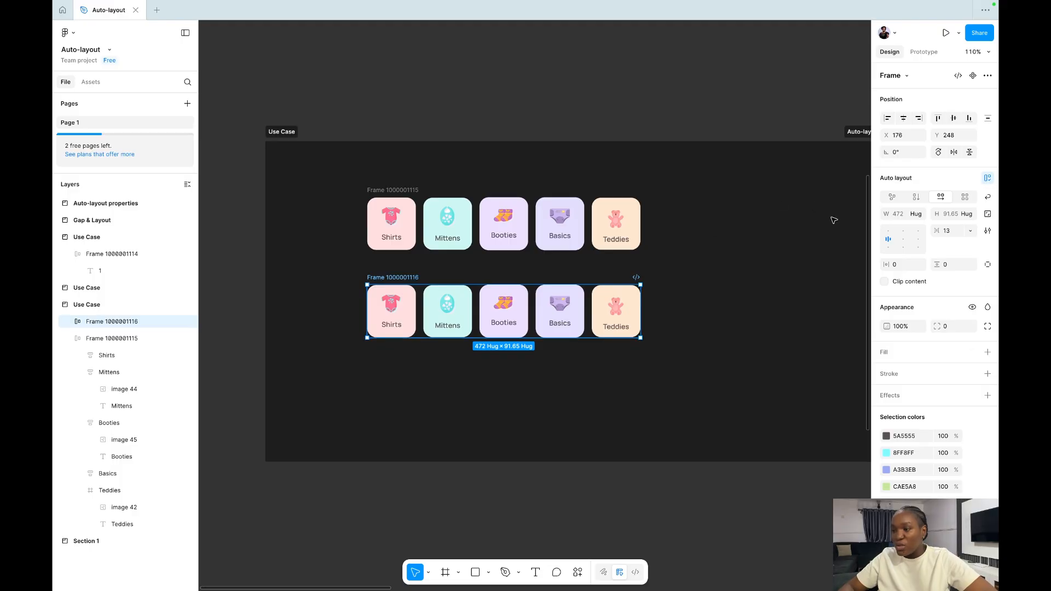
- Change the duplicated card frame to a grid flow with two columns and three rows
scroll(758, 256, "left", 1)
scroll(758, 256, "down", 1)
scroll(758, 256, "up", 2)
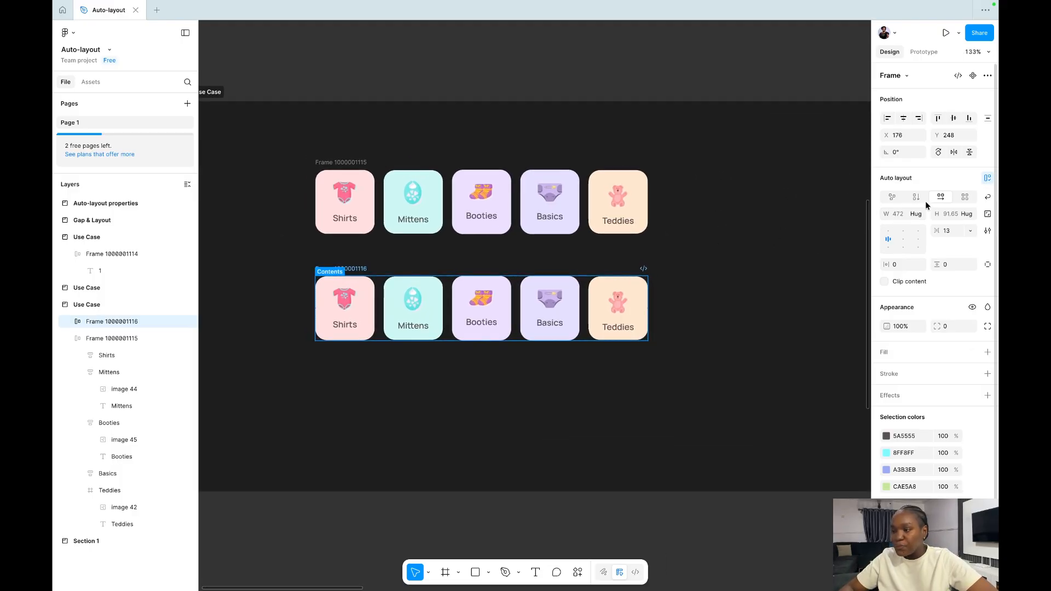
left_click(963, 197)
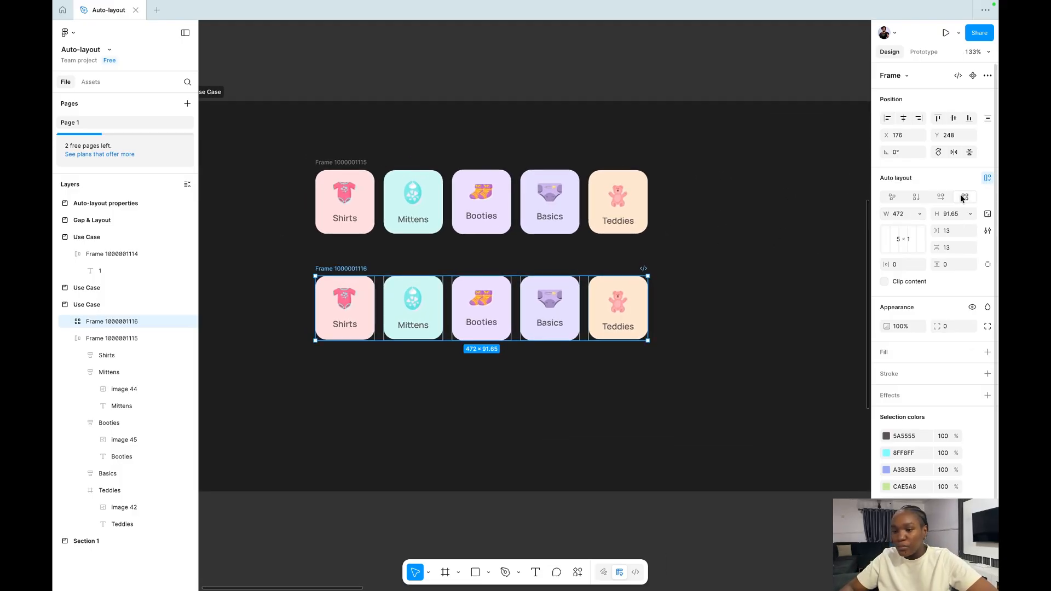
left_click(896, 237)
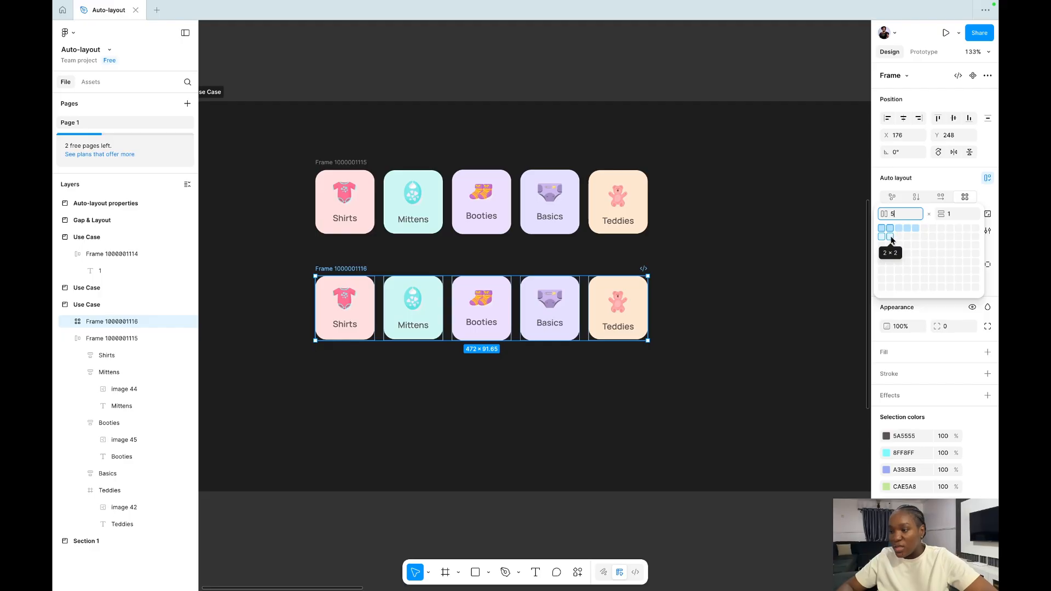
left_click(892, 235)
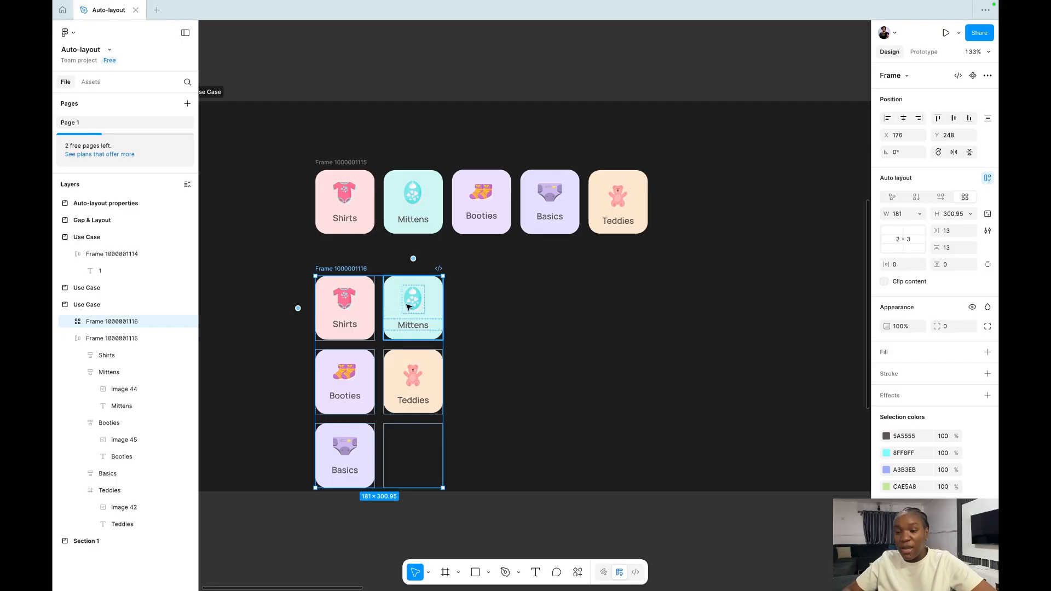
- Place Teddies and Basics side by side in the grid's third row and stretch the Booties card across both columns
scroll(399, 421, "left", 2)
left_click(399, 421)
left_click_drag(399, 422, 469, 432)
left_click(467, 364)
left_click_drag(467, 365, 399, 430)
left_click(407, 378)
left_click_drag(426, 365, 495, 365)
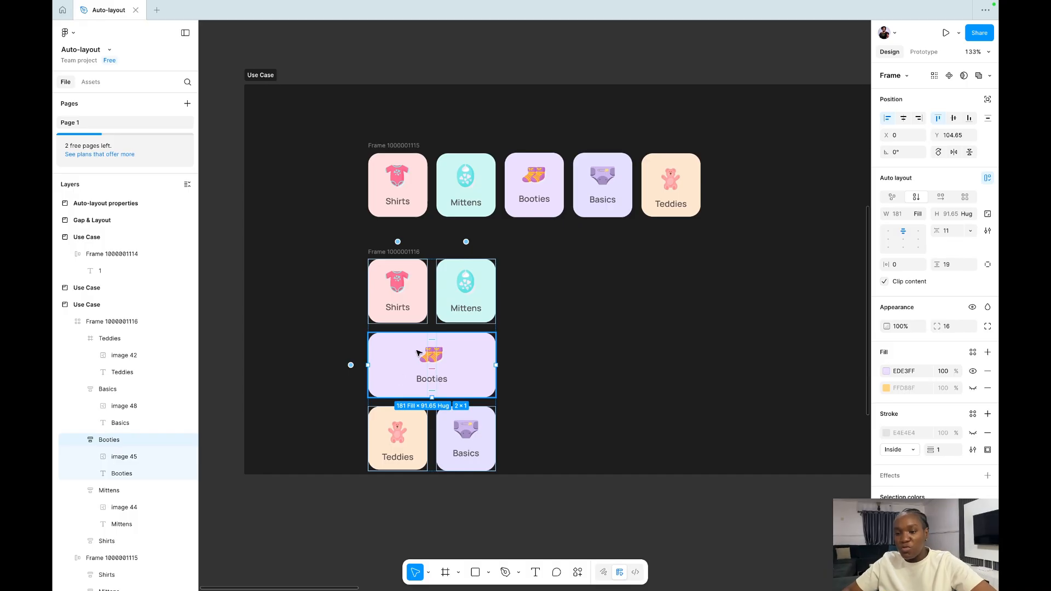
- Remove the grid copy and reposition the original horizontal card frame at X 214, Y 135
left_click(409, 254)
left_click_drag(409, 254, 503, 258)
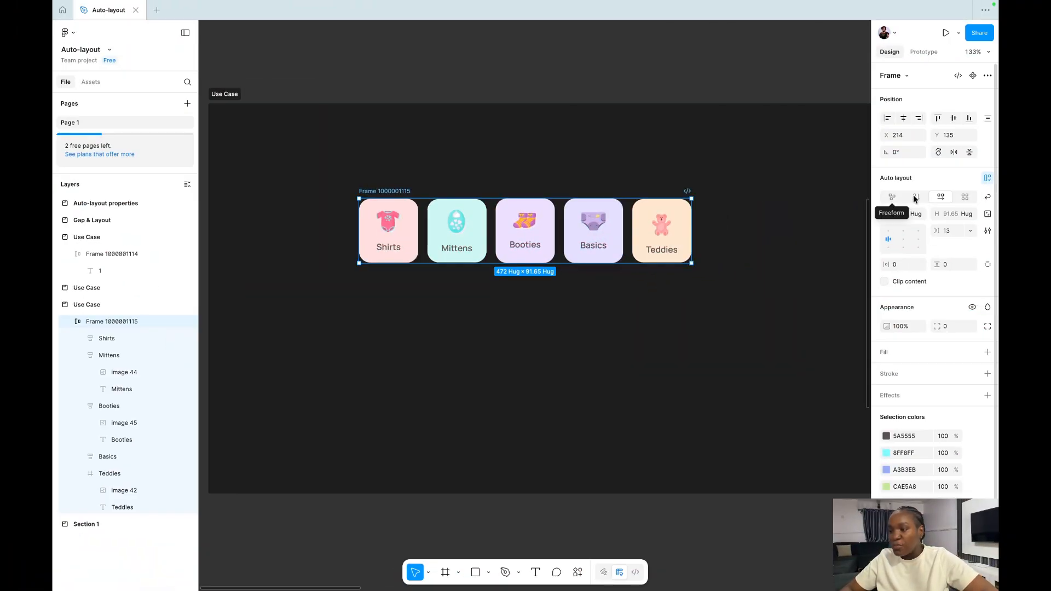
- Enable wrapping on the horizontal card frame and narrow the frame to about 465 wide
left_click(988, 197)
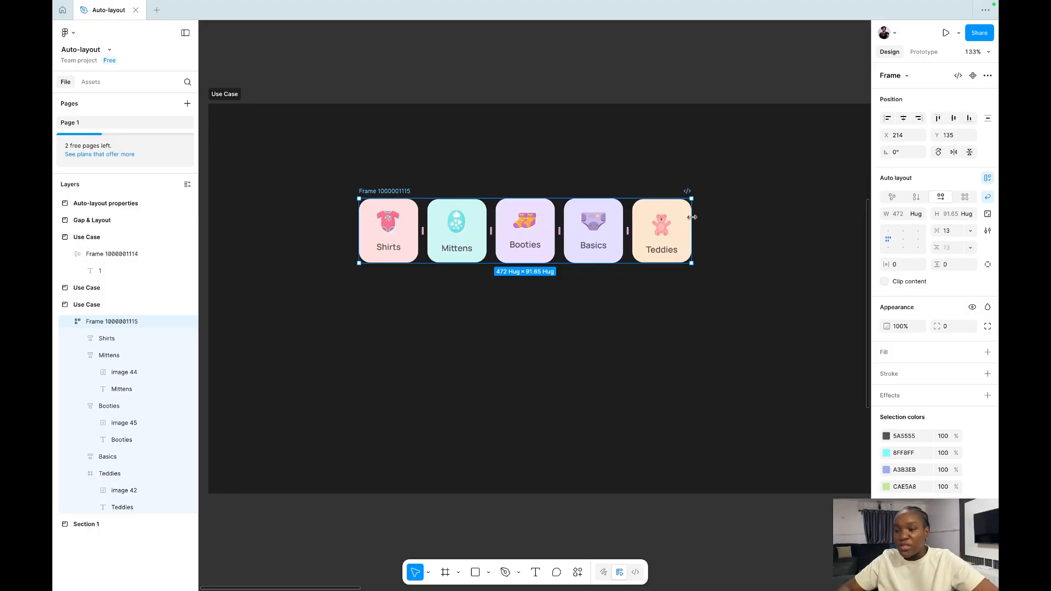
left_click_drag(694, 219, 687, 221)
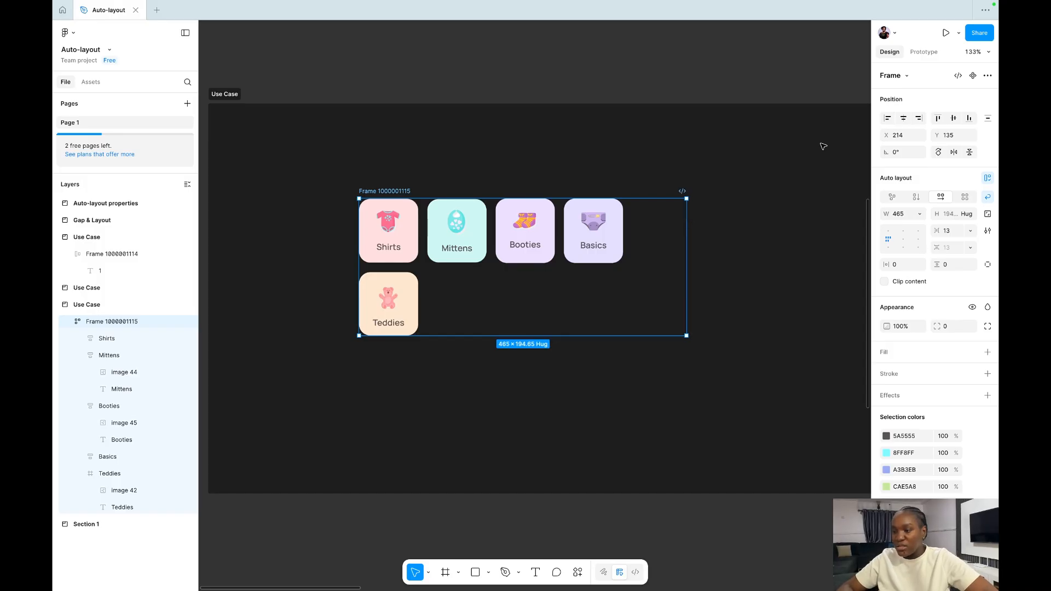
- Add a white FFFFFF fill to the card frame and adjust the frame's width to about 472
left_click(989, 352)
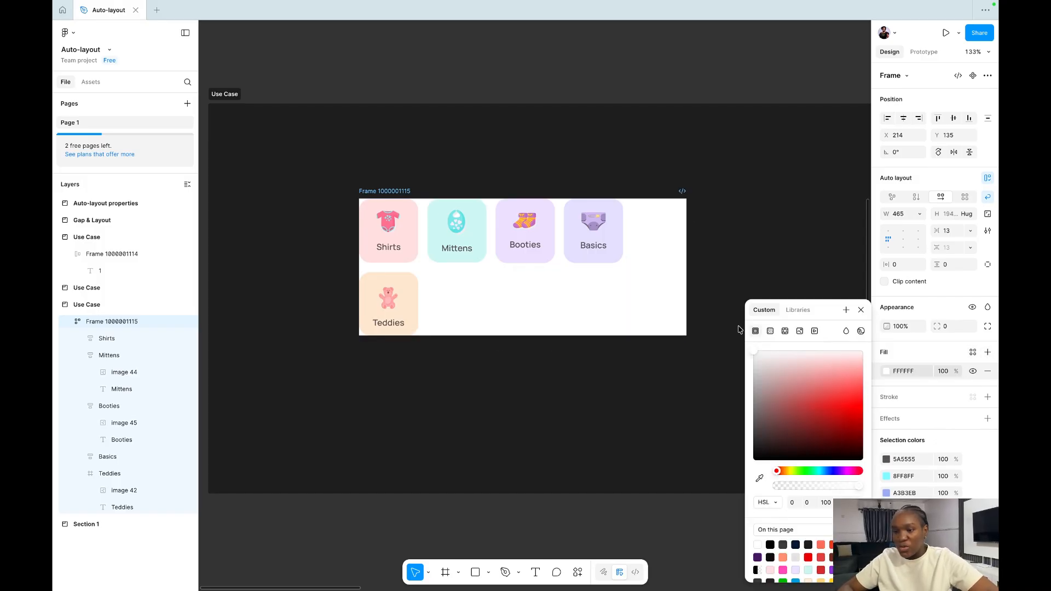
left_click(543, 161)
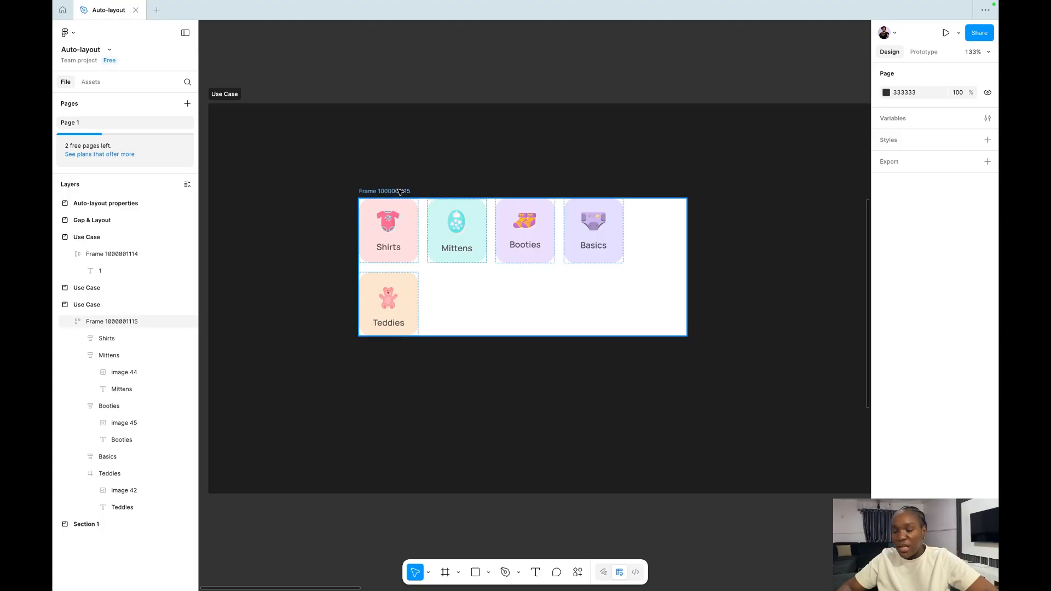
left_click(588, 225)
mouse_move(689, 238)
left_mouse_down()
mouse_move(544, 237)
mouse_move(611, 228)
mouse_move(681, 245)
mouse_move(663, 240)
mouse_move(671, 239)
left_mouse_up()
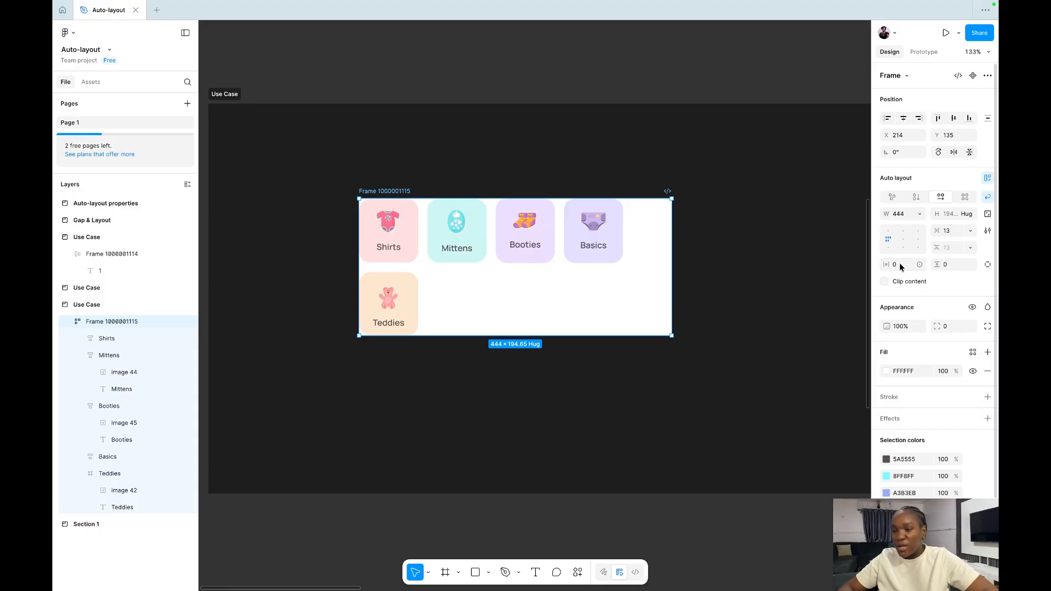
mouse_move(672, 256)
left_mouse_down()
mouse_move(709, 256)
mouse_move(692, 257)
left_mouse_up()
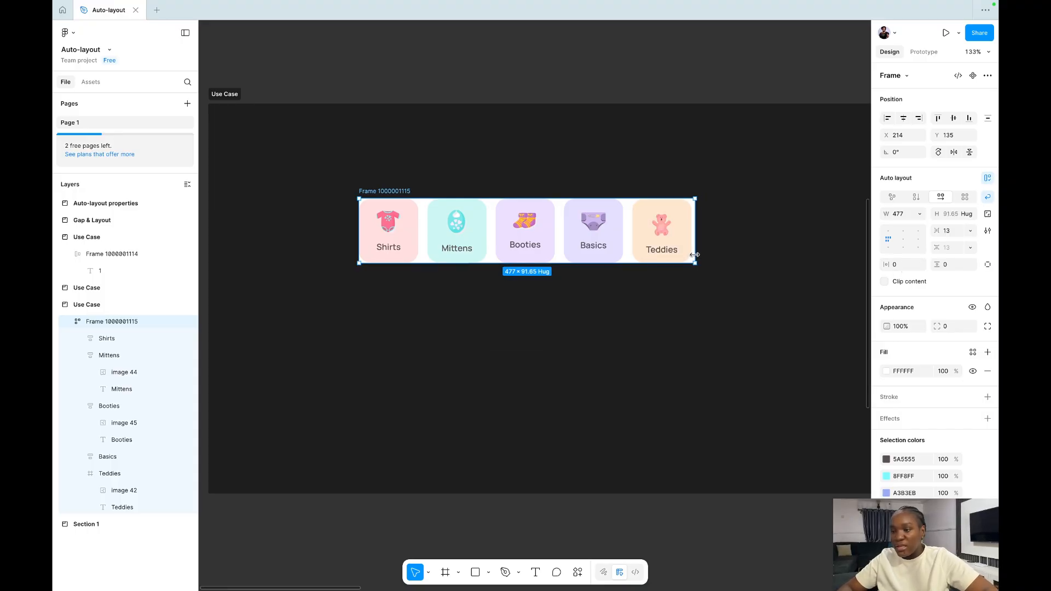
- Set the card frame's horizontal padding and vertical padding to 20 each
left_click(896, 265)
type("20")
key("Return")
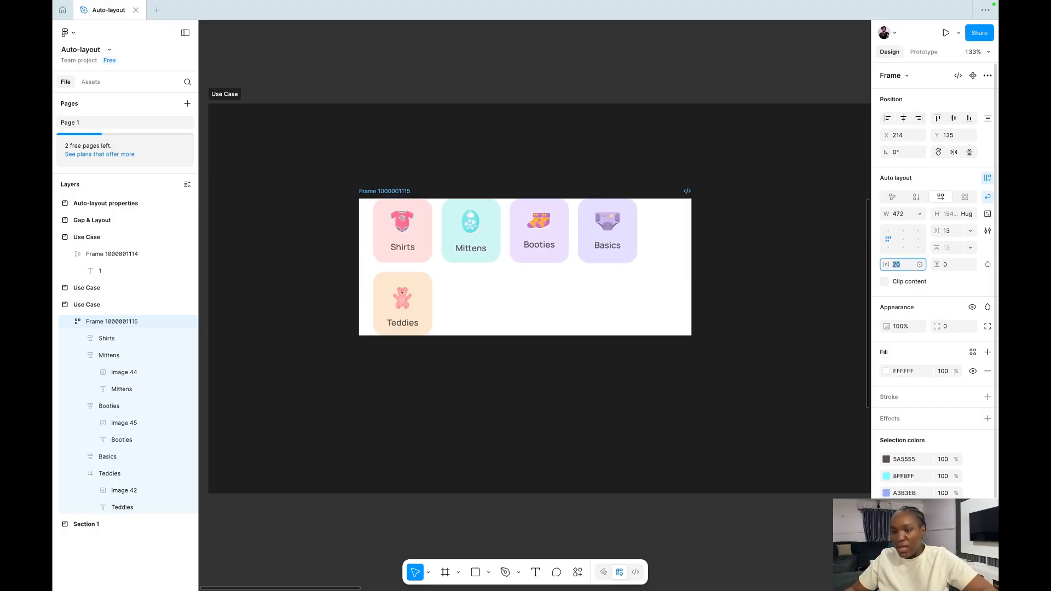
left_click(947, 265)
type("20")
key("Return")
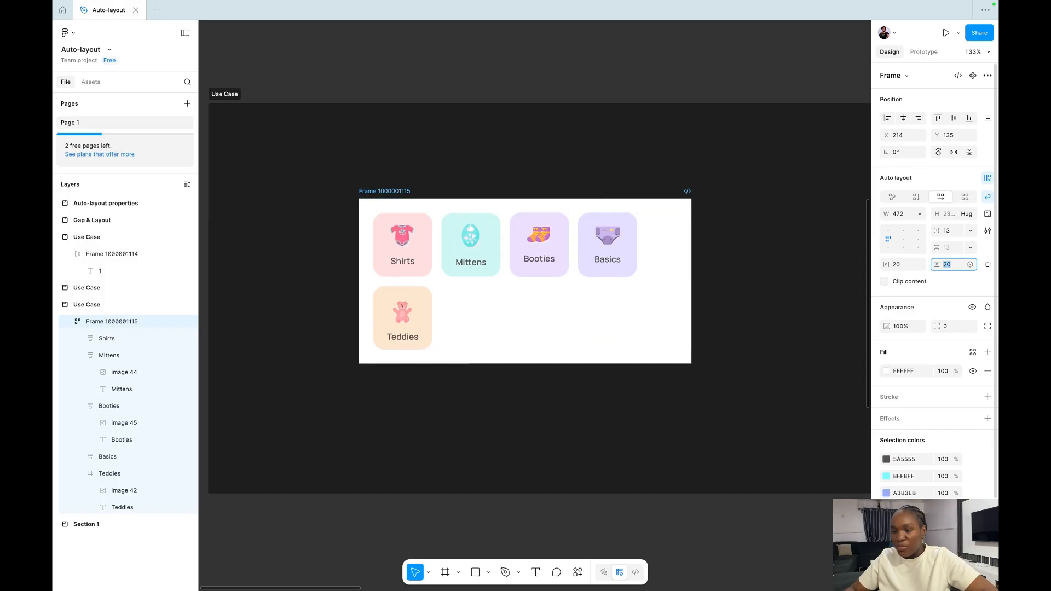
- Try uniform padding of 30 and 50 on all sides of the card frame, and return it to 20
left_click(902, 265)
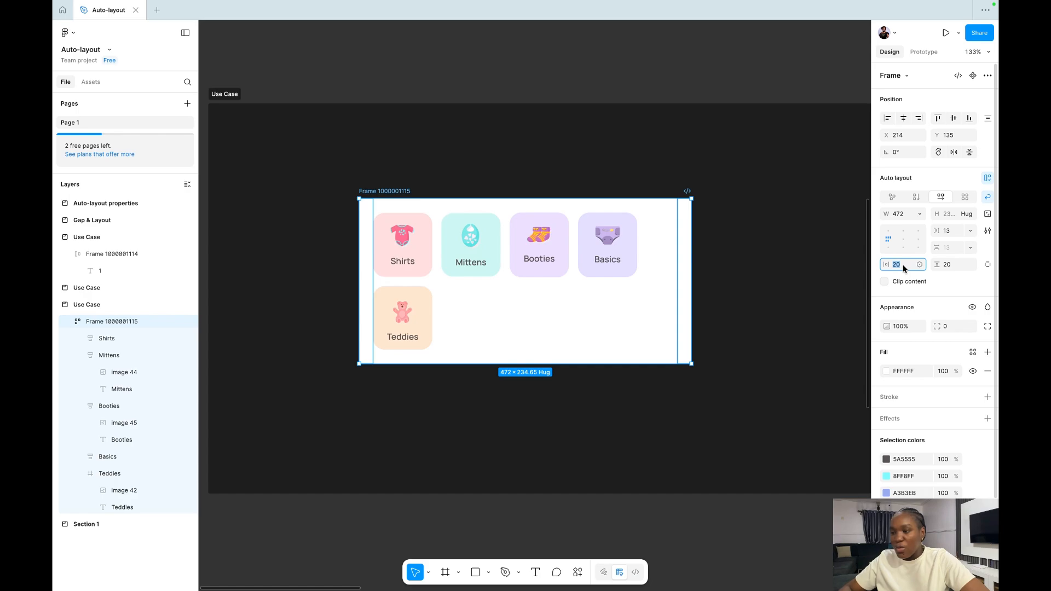
left_click(903, 266, "super")
type("40")
key("Return")
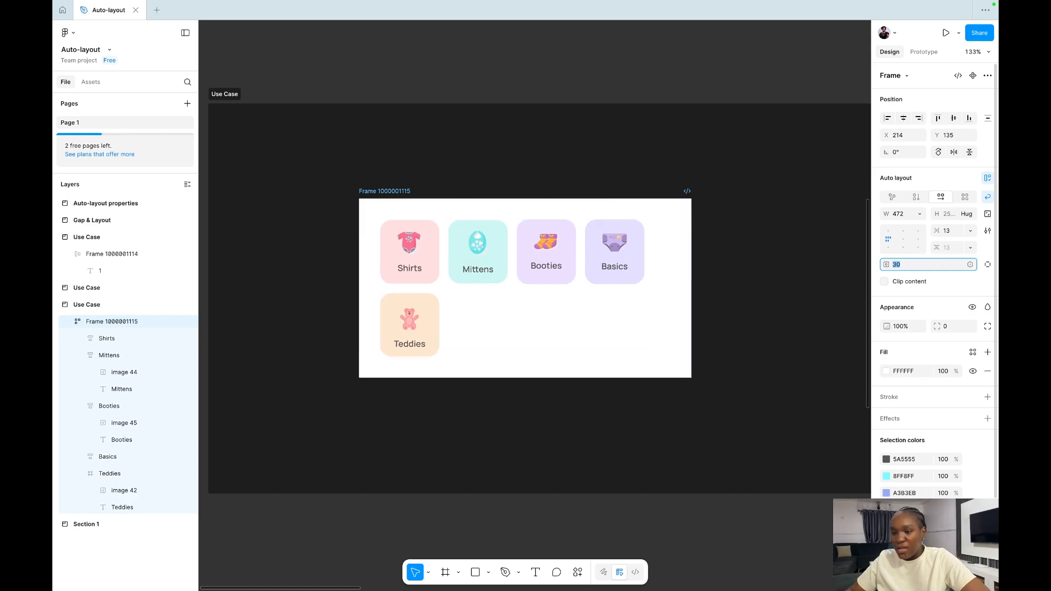
type("50")
key("Return")
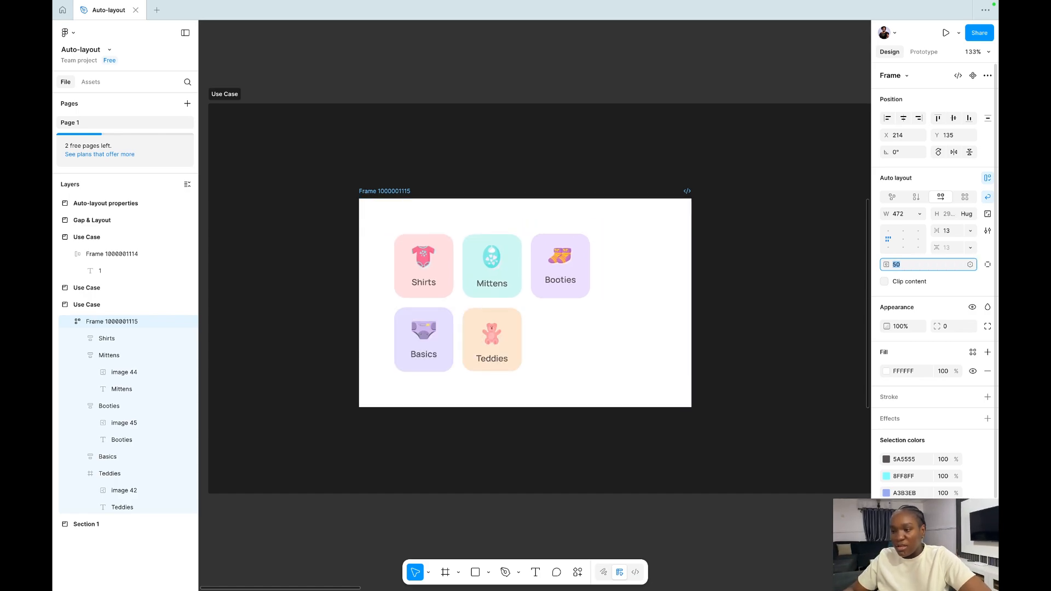
type("20")
key("Return")
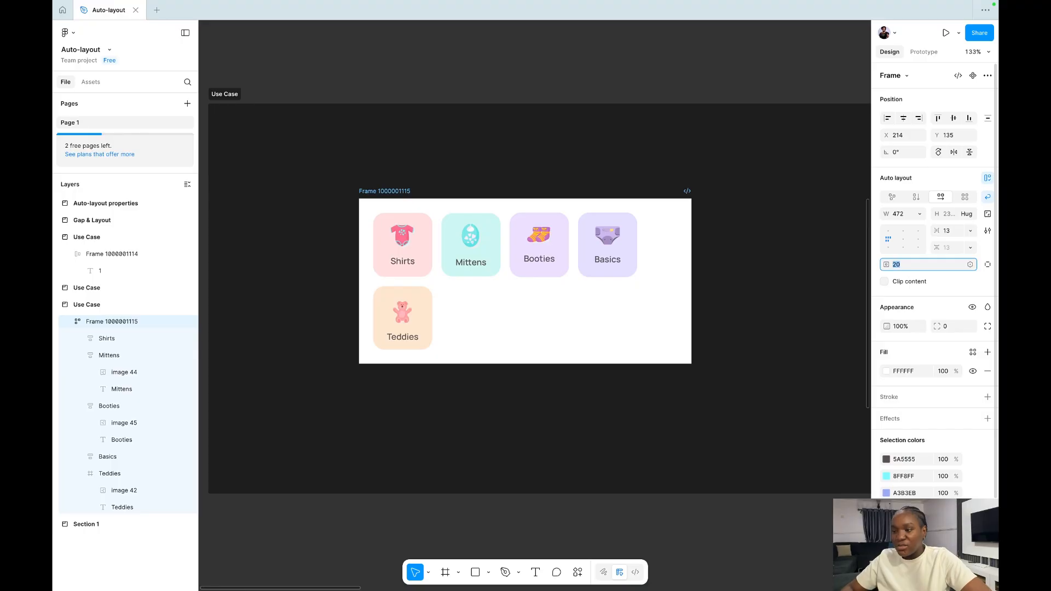
- Duplicate the Mittens card twice inside the wrapped card frame
left_click(492, 266)
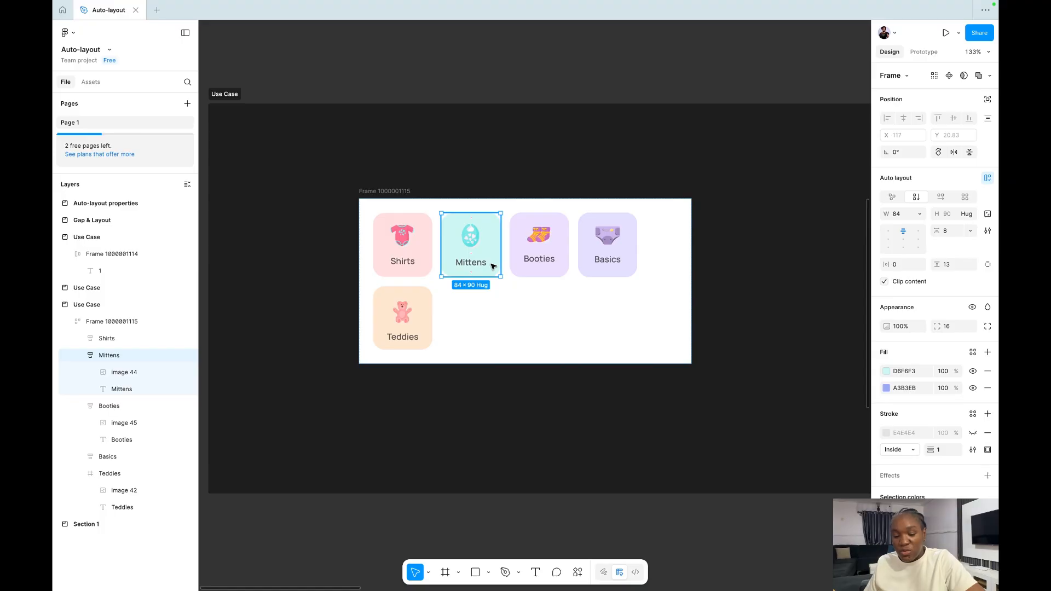
key("ctrl+d")
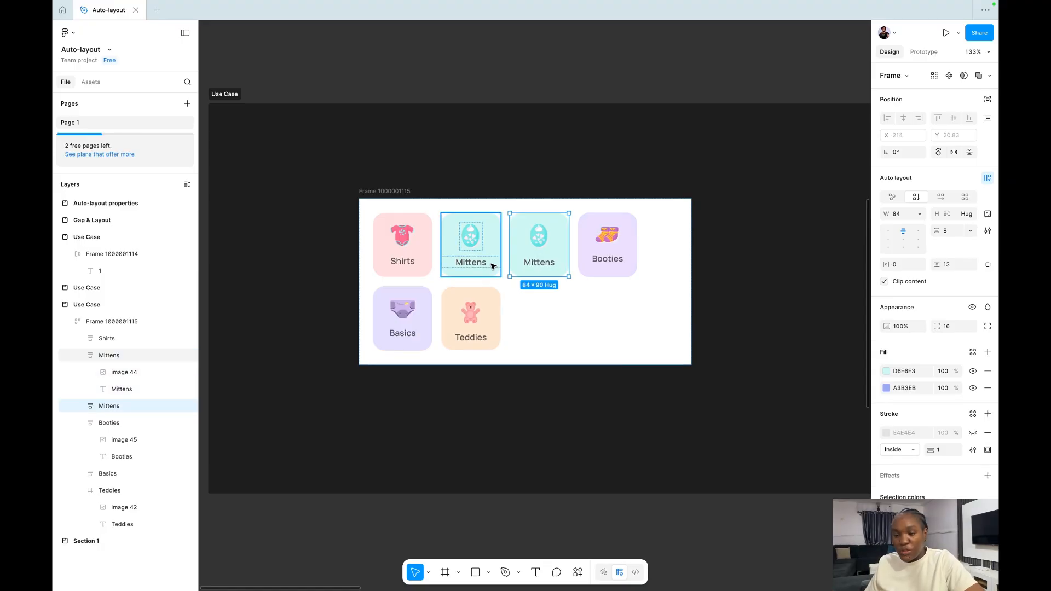
key("ctrl+d")
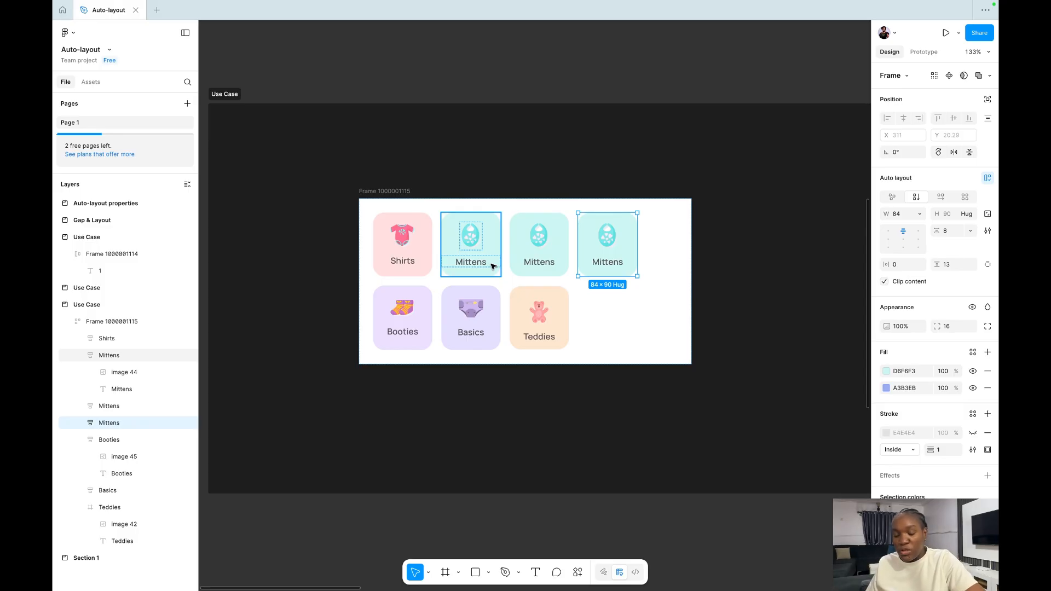
- Reorder the Shirts card within the wrapped frame by shifting it along the first row, down a row and back
left_click(401, 263)
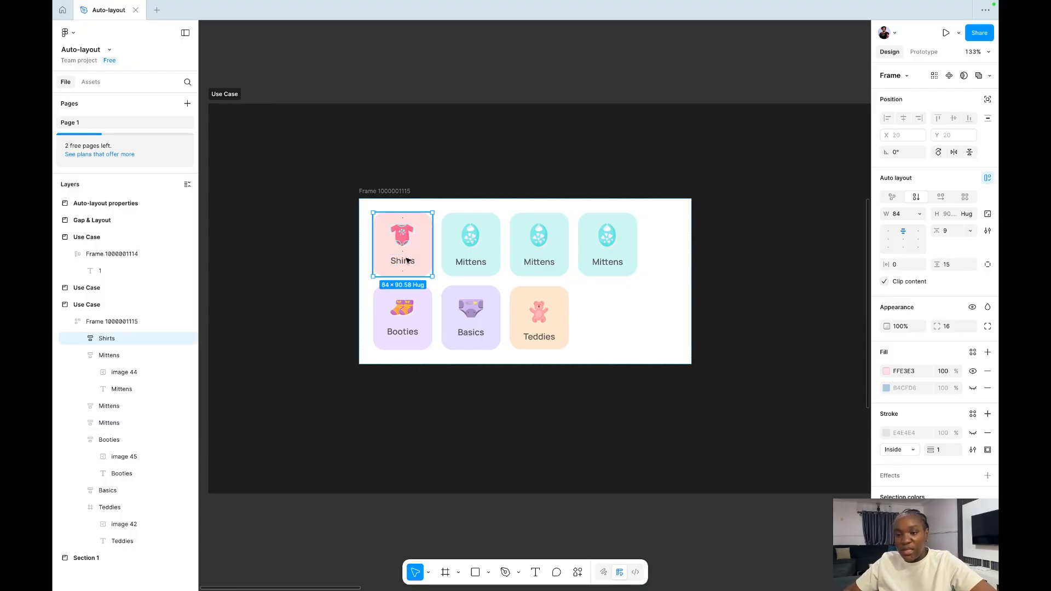
key("Right")
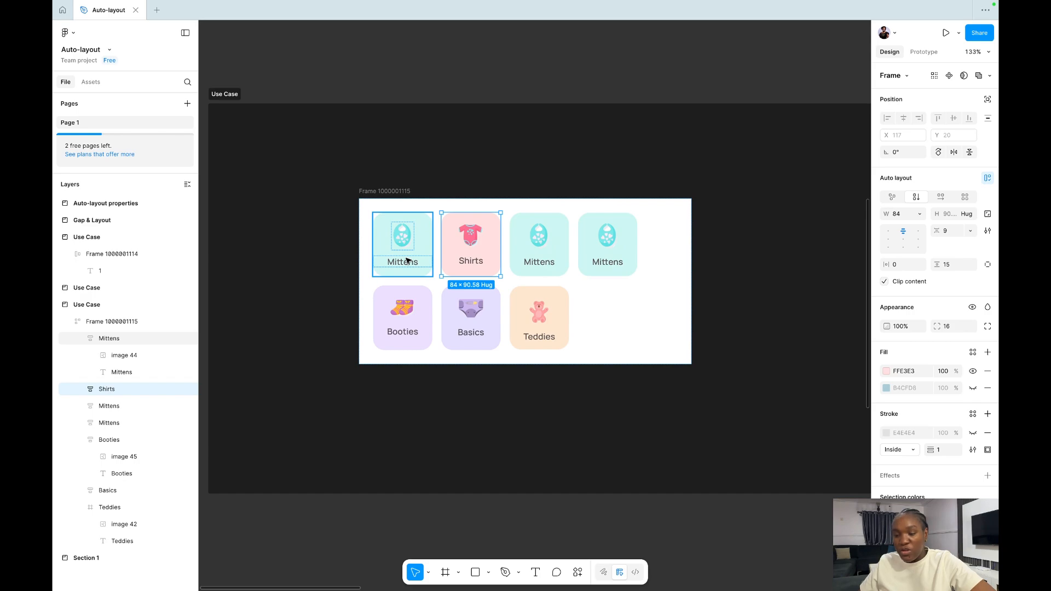
key("Right")
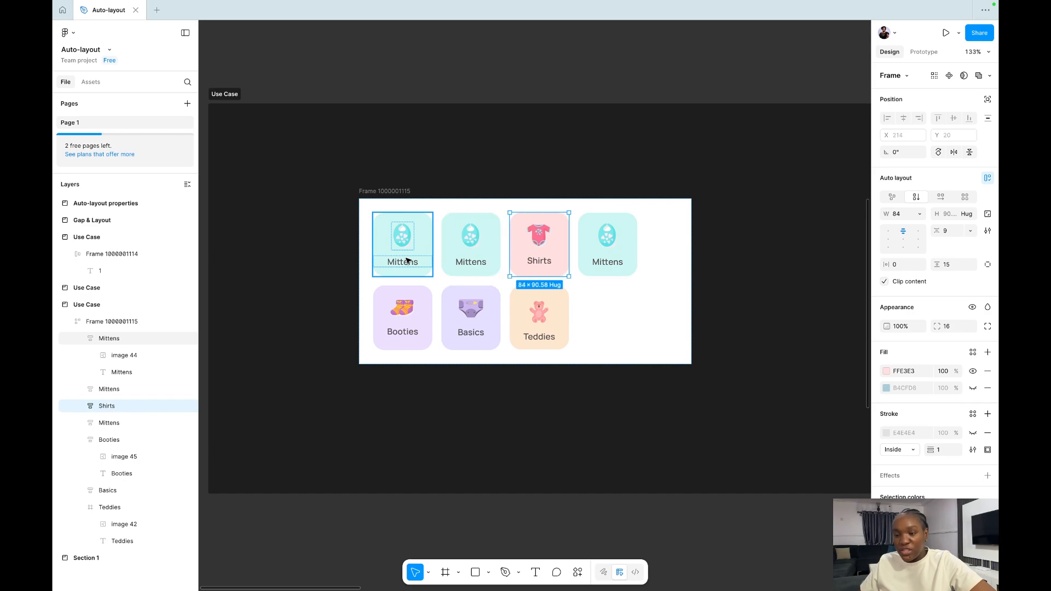
key("Right")
key("Down")
key("Up")
key("Left")
key("Left")
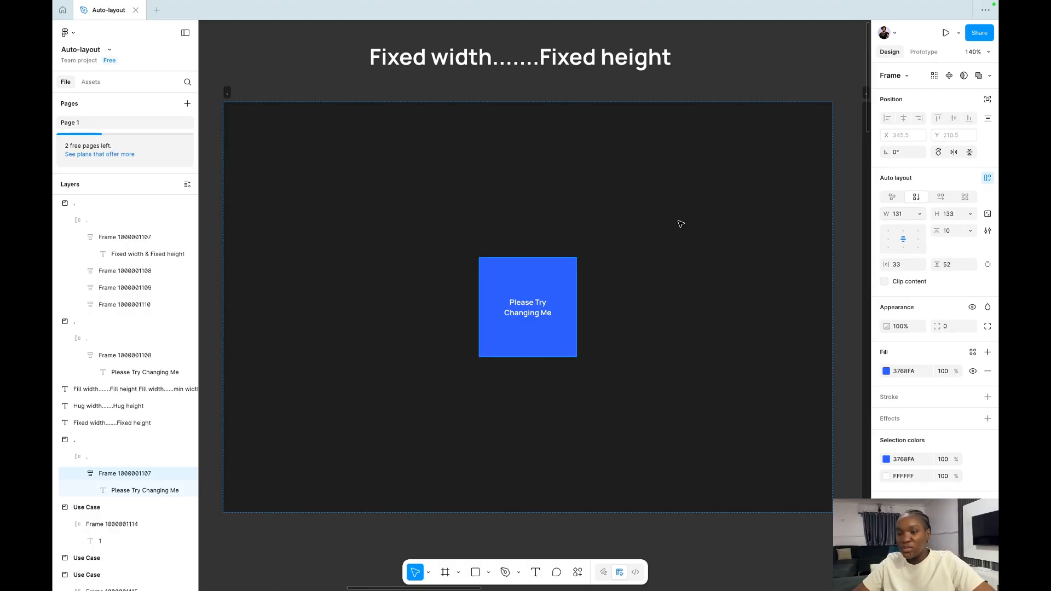
- Set the blue "Please Try Changing Me" frame to a fixed width of 120
left_click(919, 214)
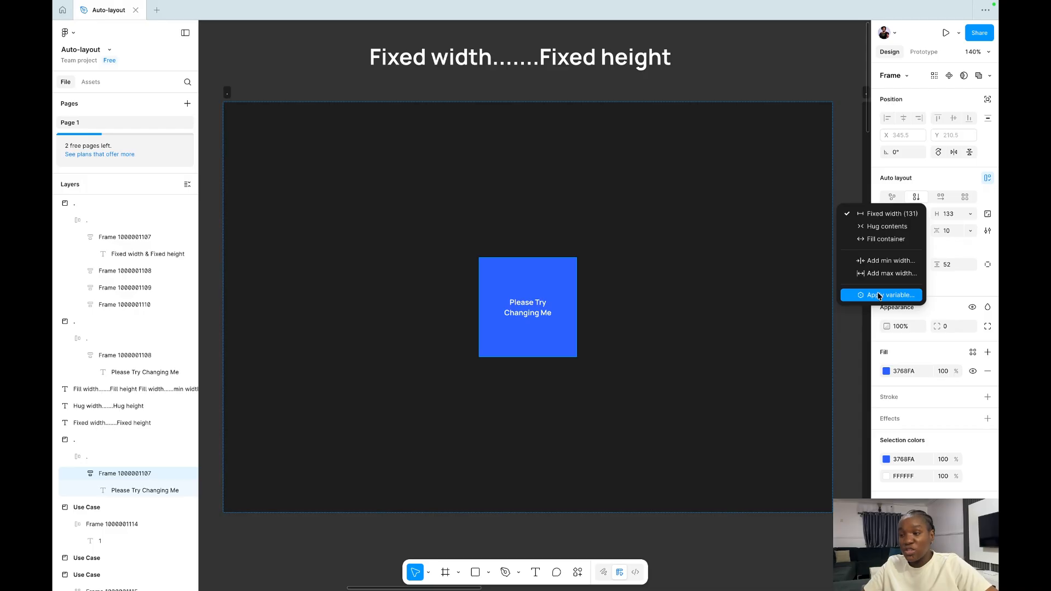
left_click(885, 214)
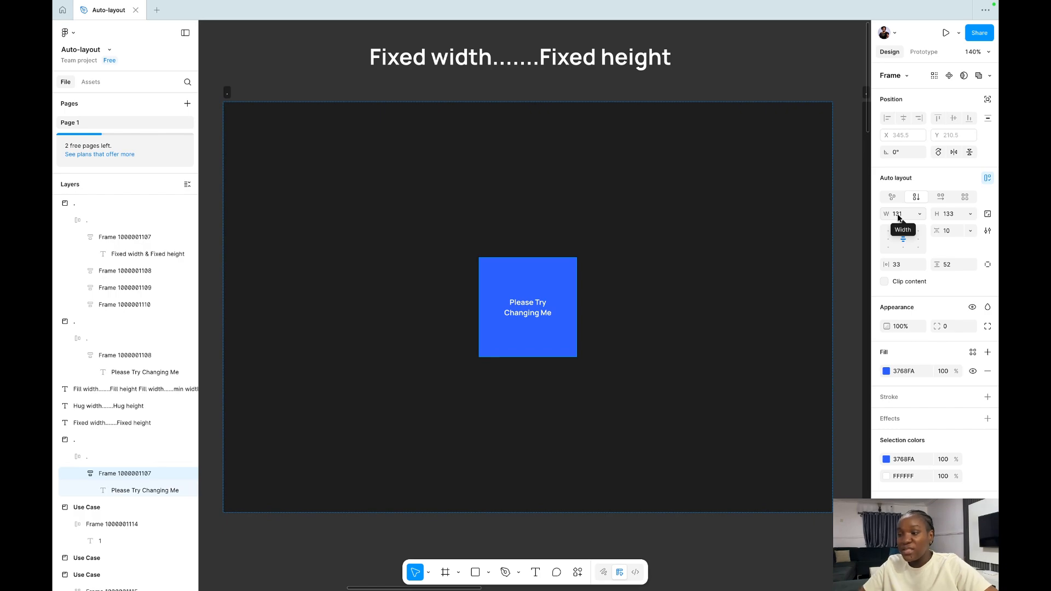
left_click(900, 216)
type("120")
key("Return")
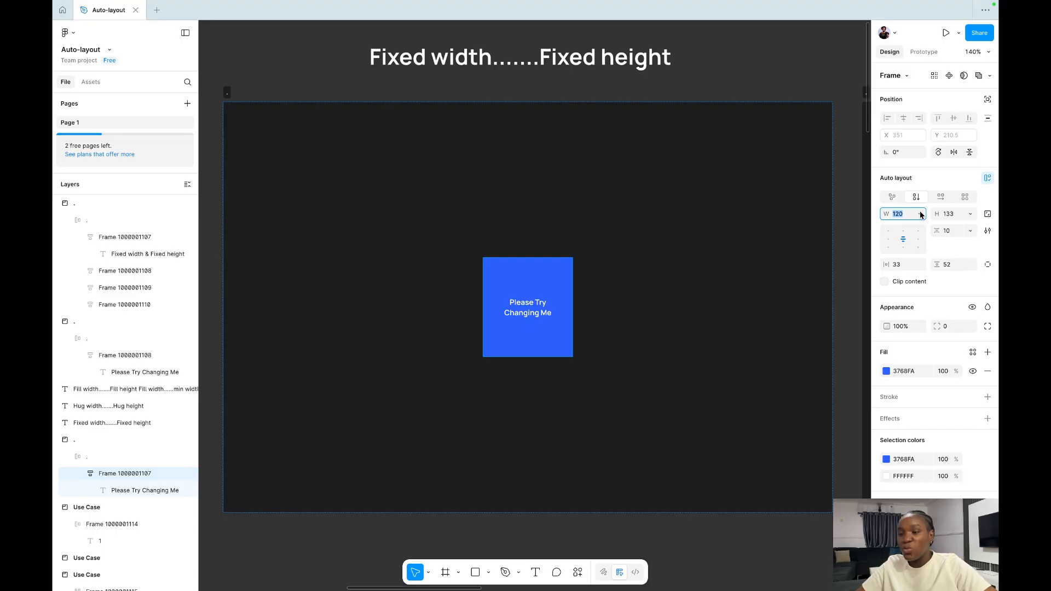
- Insert a long run of random filler letters after "Please Try" in the blue frame's text
left_click(536, 310)
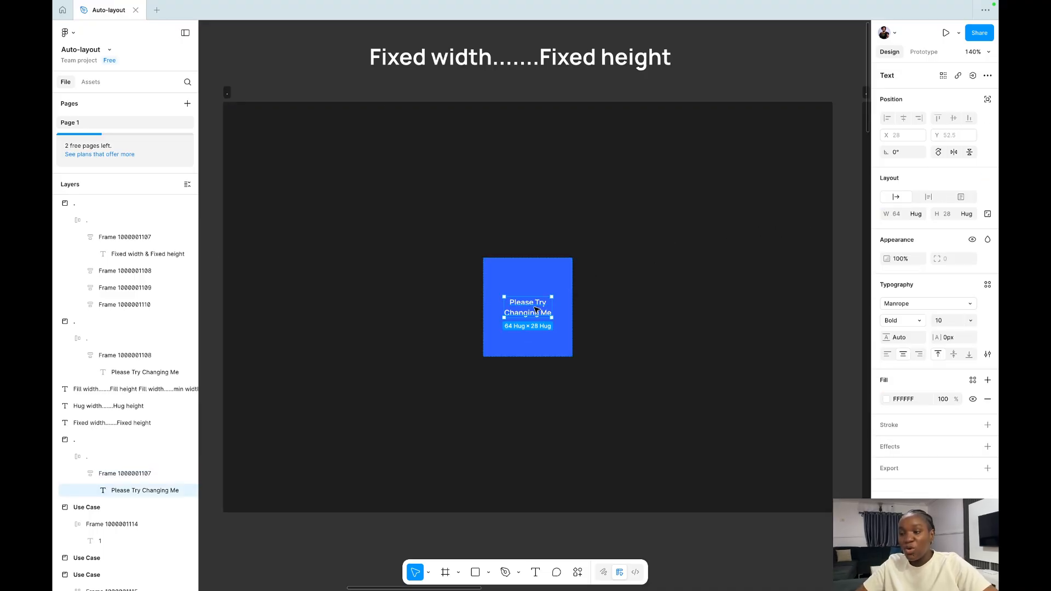
double_click(511, 309)
left_click_drag(509, 303, 547, 303)
left_click(548, 303)
type("jhsdhbcjbc")
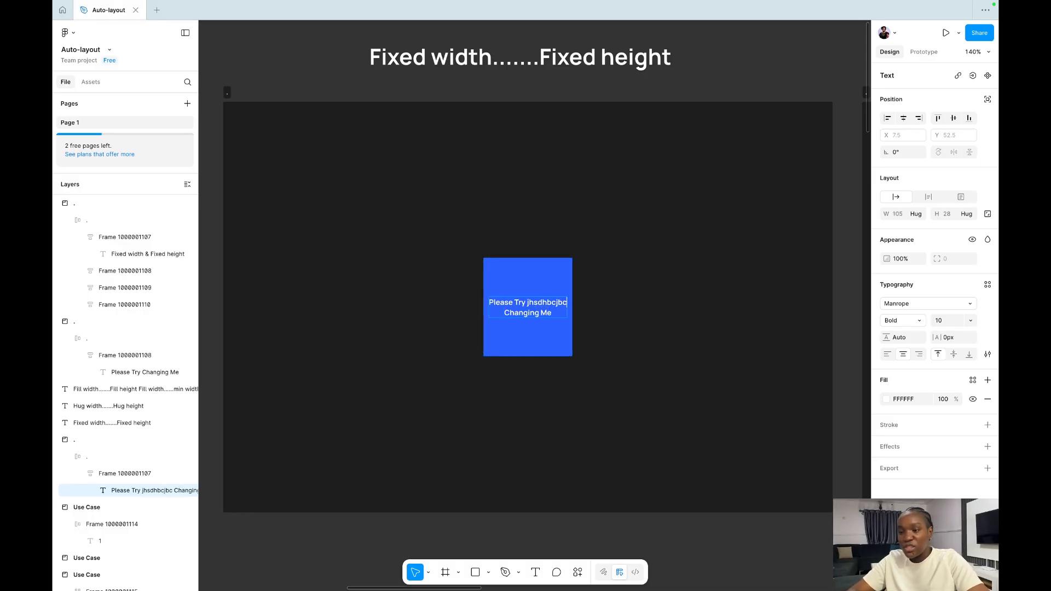
type("dhjsbchjbshcjbjsdjhbc hjsdbjhbsjdhbdhjsbcjh")
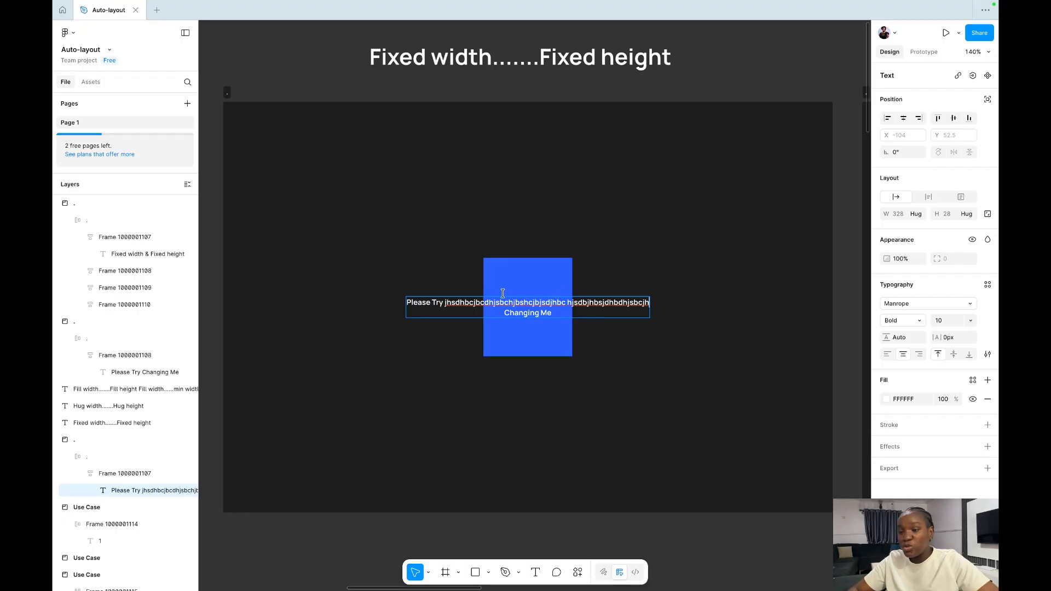
- Delete the filler letters from the blue frame's text and select the frame itself
left_click_drag(445, 303, 650, 302)
key("BackSpace")
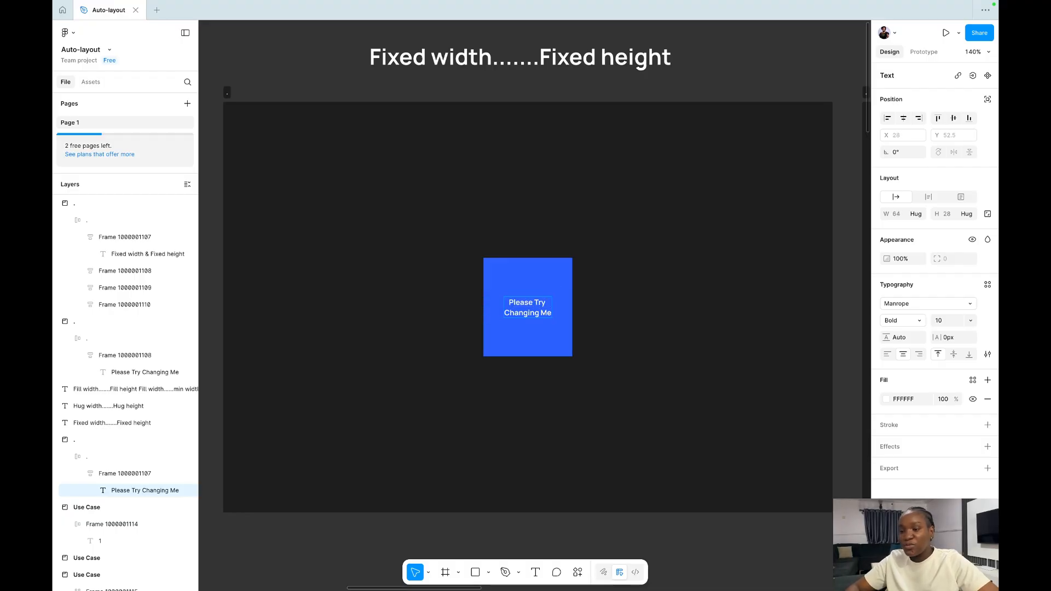
key("Escape")
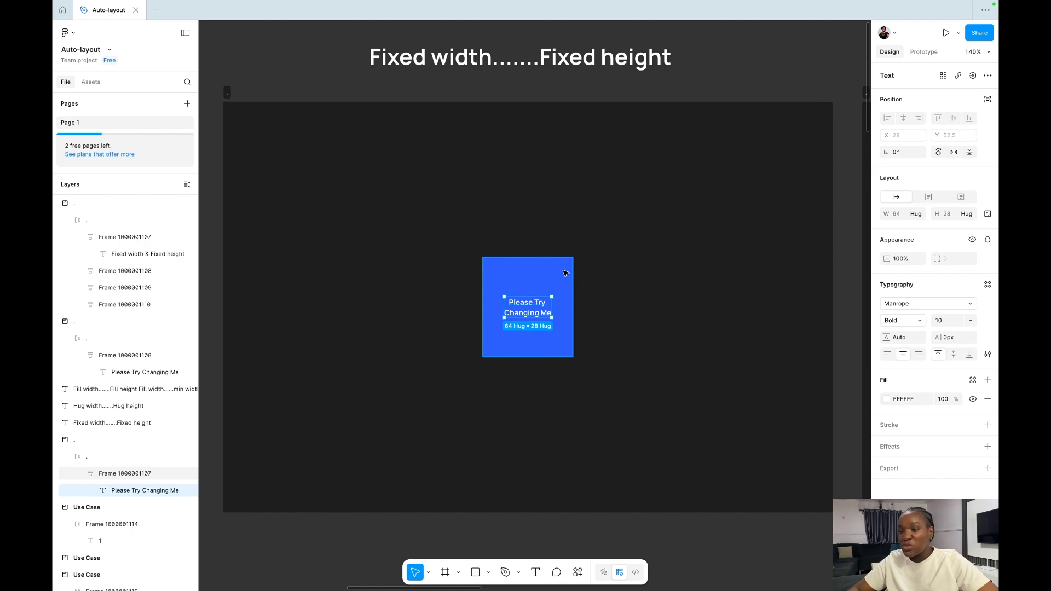
key("Escape")
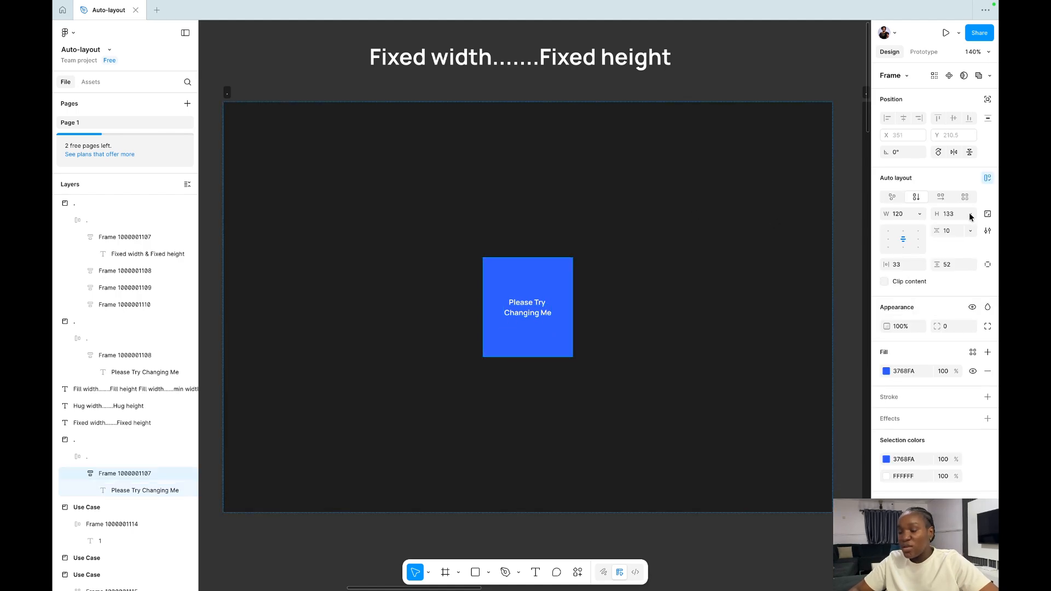
- Set the blue frame to a fixed height of 120
left_click(971, 215)
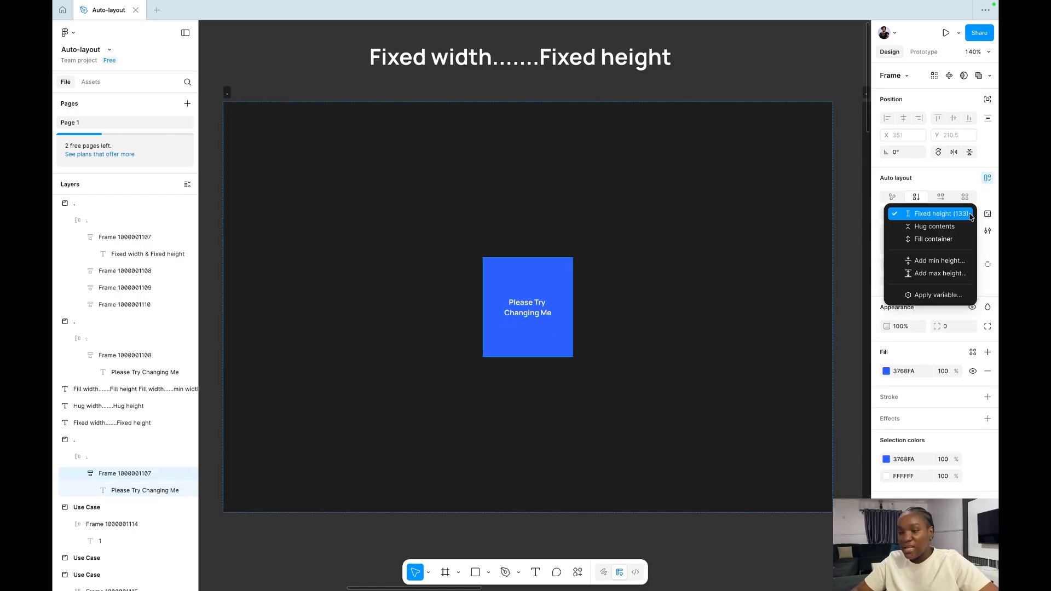
left_click(939, 214)
left_click(953, 215)
type("123")
key("Return")
type("120")
key("Return")
key("Escape")
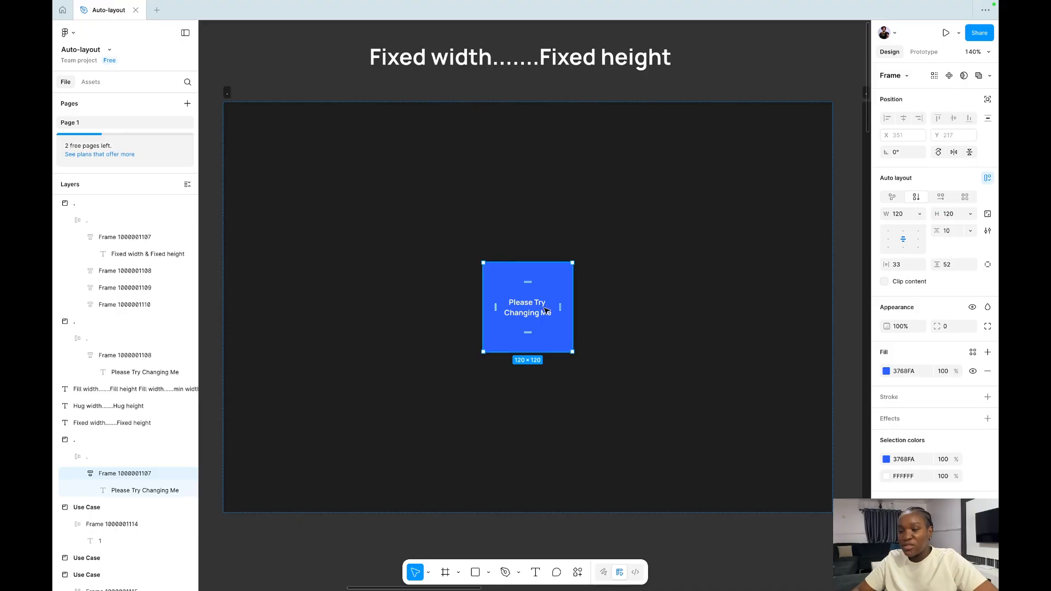
- Add "jkk" after "Please Try" and insert about ten blank lines before "Changing Me" in the blue frame's text
left_click(546, 310)
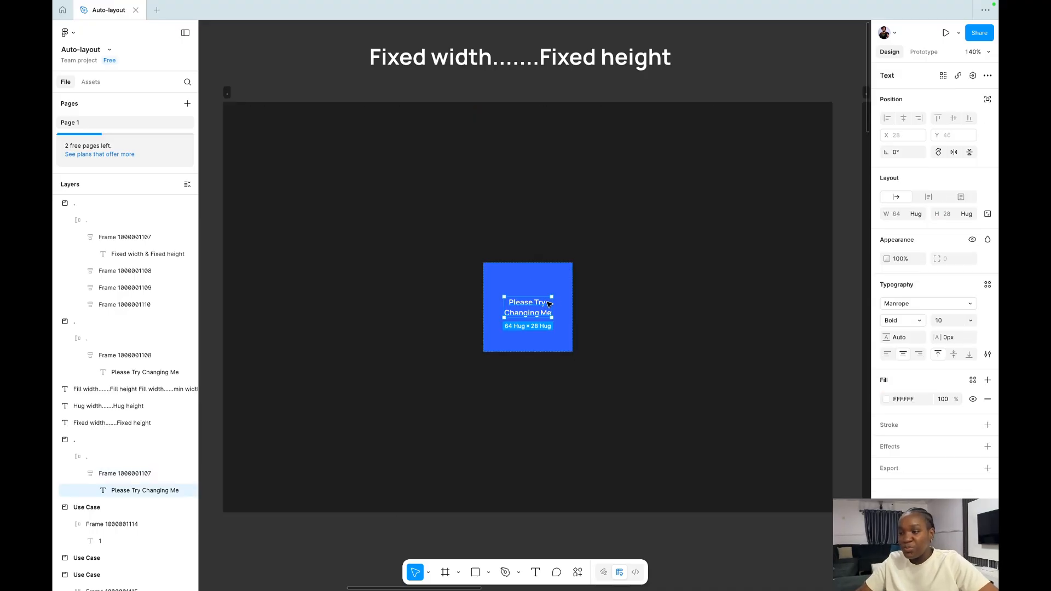
double_click(548, 304)
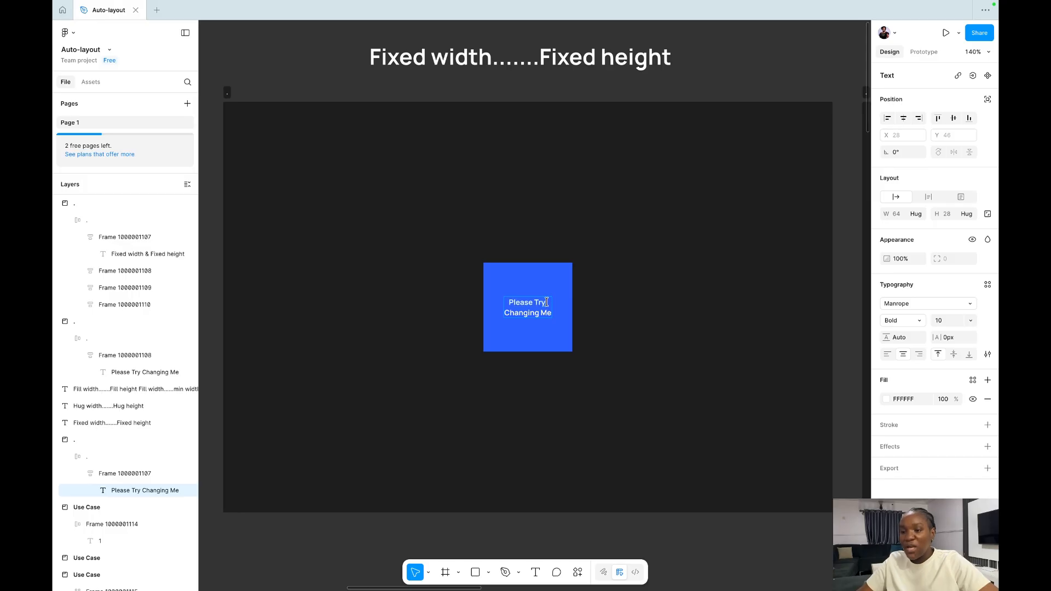
type("jkk")
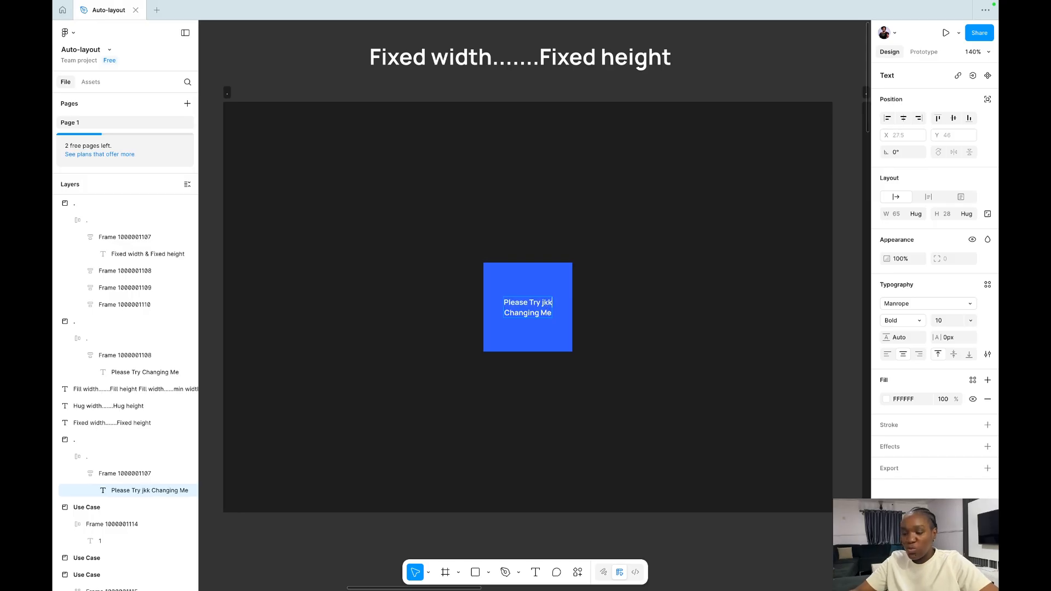
key("Return")
key("Return")
key("Return")
key("Return")
key("Return")
key("Return")
key("Return")
key("Return")
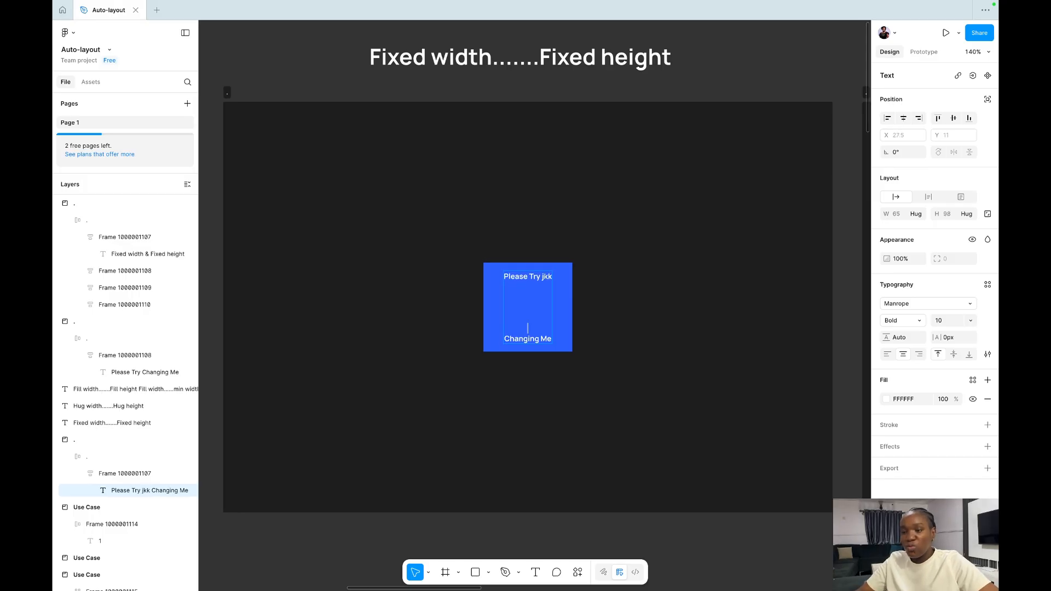
key("Return")
key("Return")
key("Return")
key("Return")
key("Return")
key("Return")
key("Return")
key("Return")
key("Return")
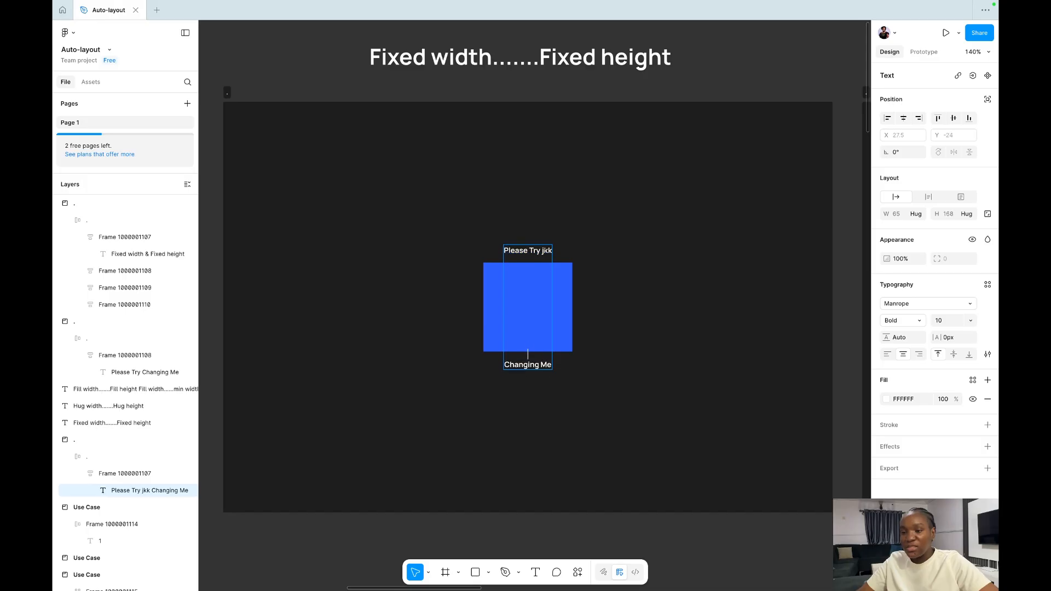
- Insert more blank lines before "Changing Me" in the blue frame's text
key("Return")
key("Return")
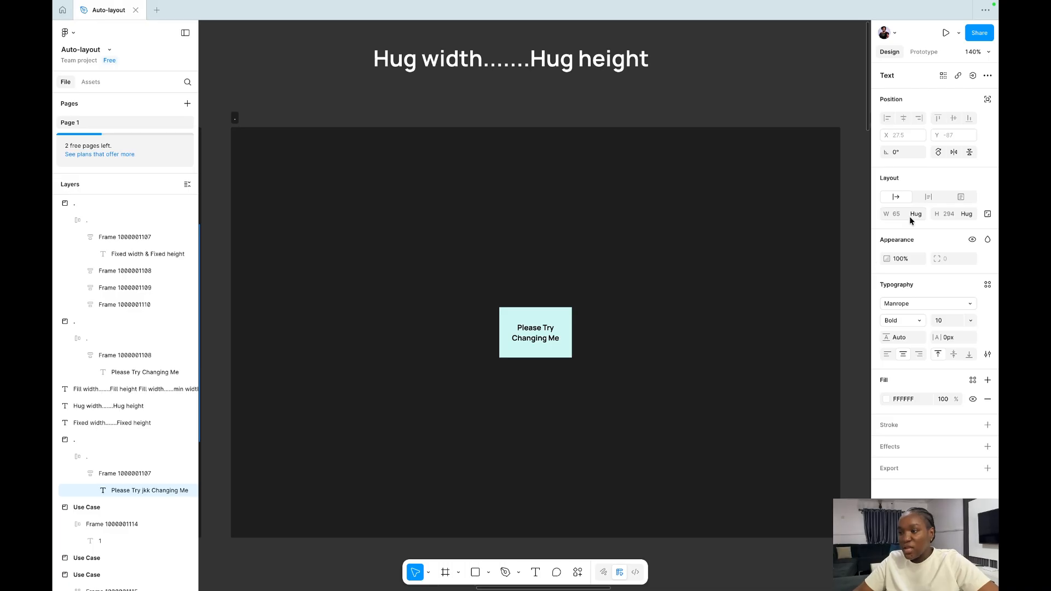
- Set the mint frame's width to hug contents and its horizontal padding to 0
left_click(919, 215)
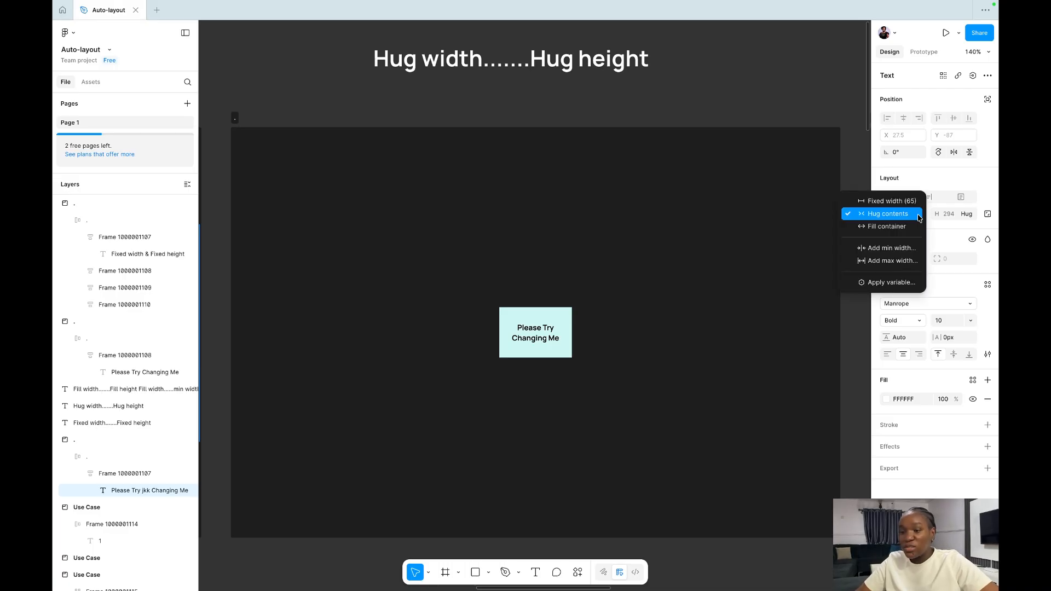
left_click(895, 215)
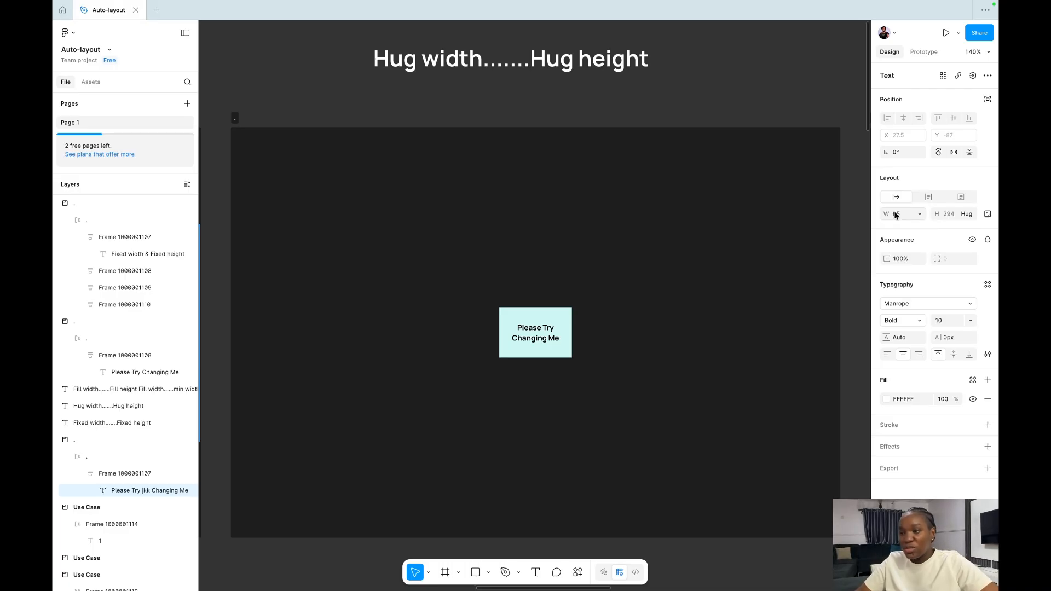
left_click(573, 315)
left_click(918, 215)
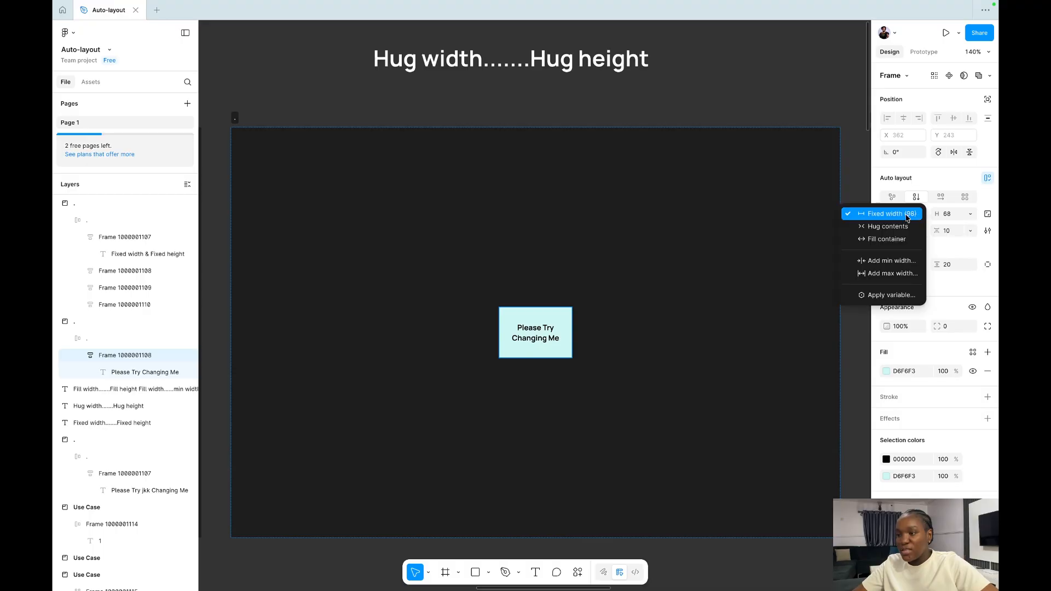
left_click(900, 224)
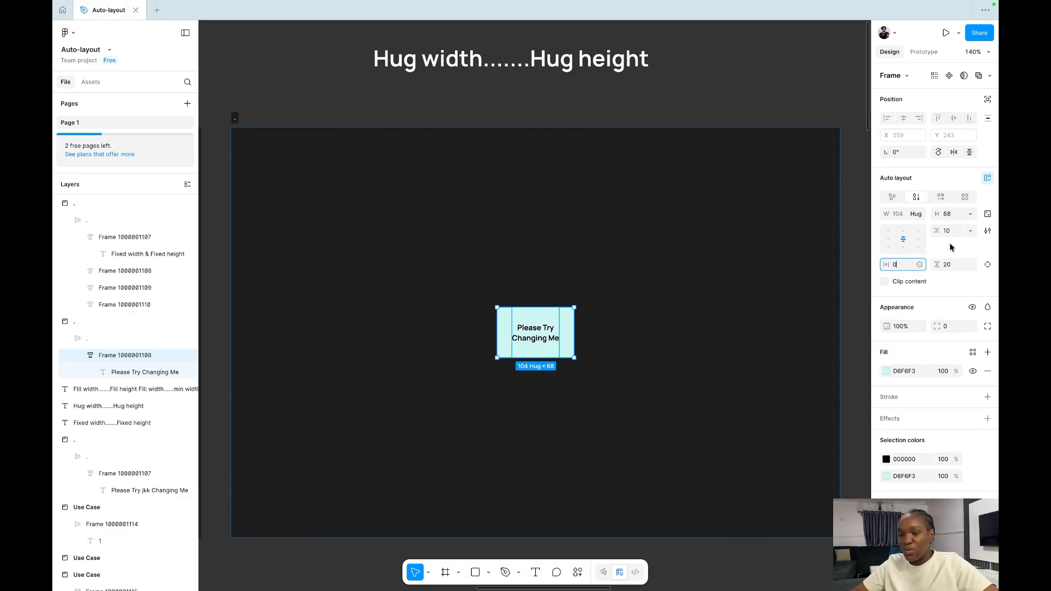
key("Return")
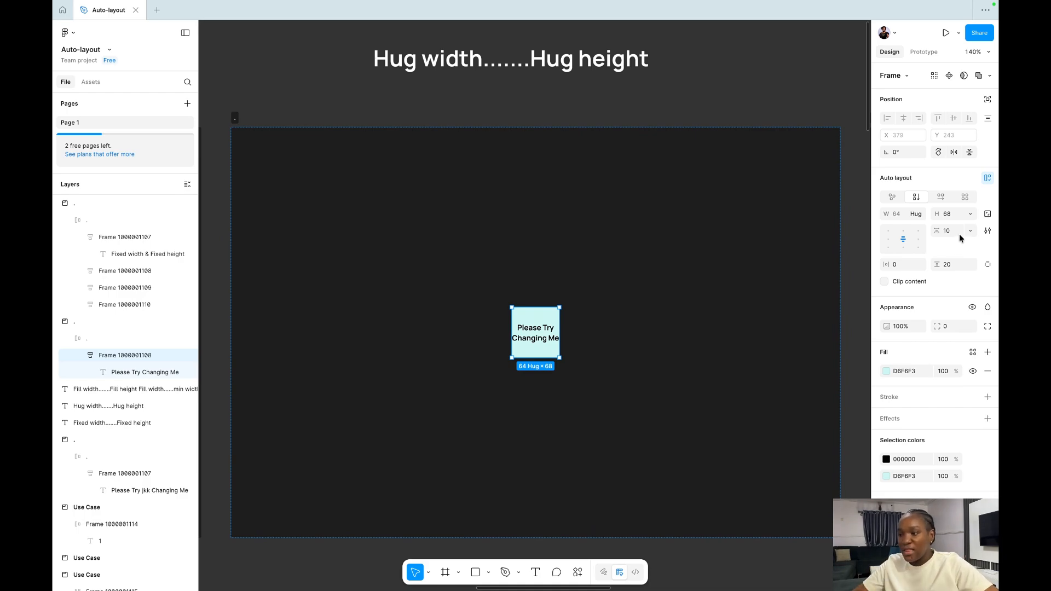
- Set the mint frame's height to hug contents and its vertical padding to 0
left_click(972, 216)
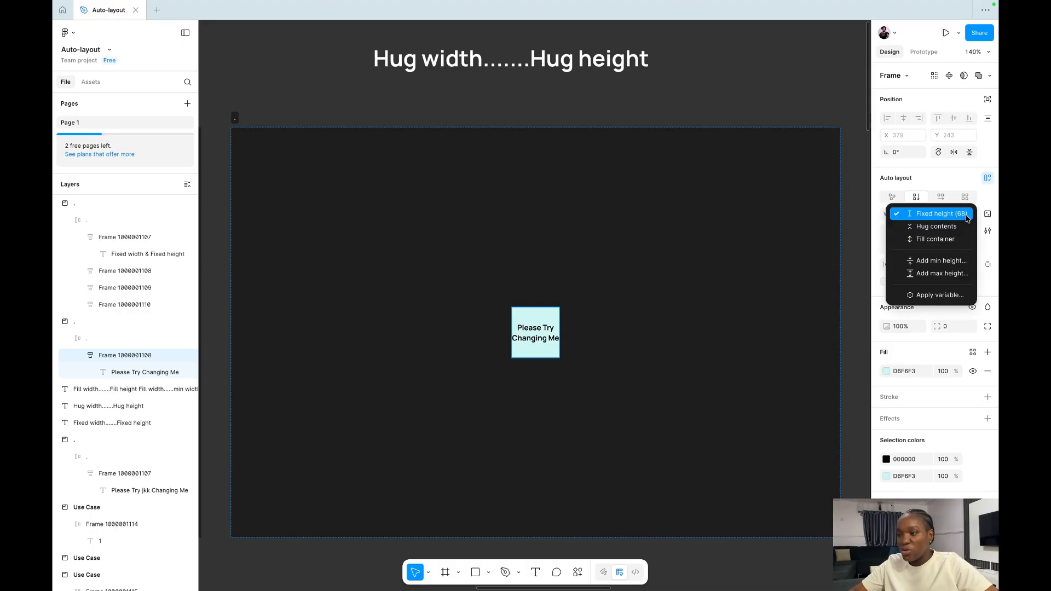
left_click(952, 227)
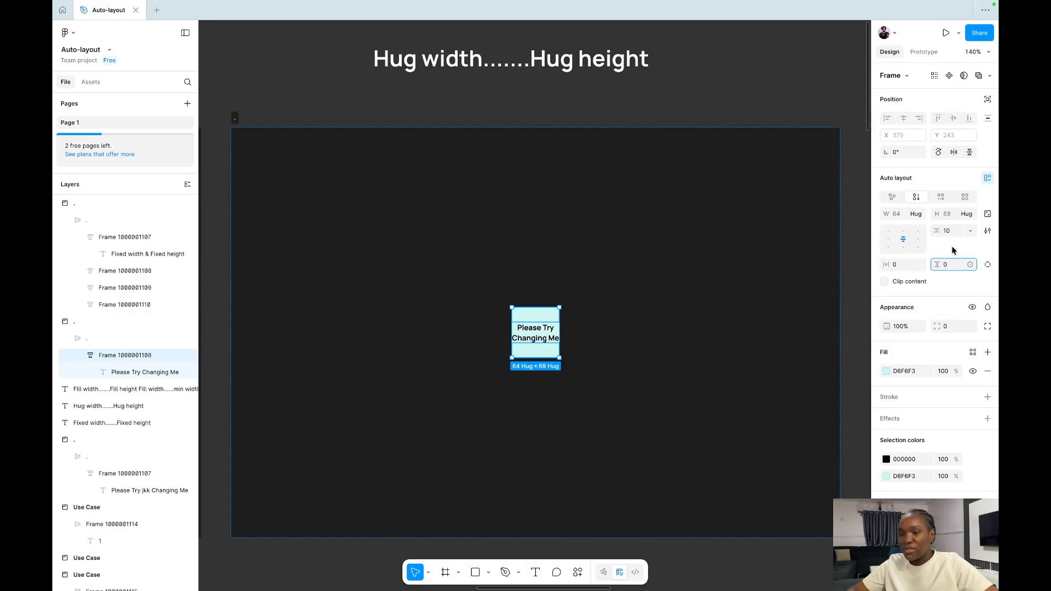
key("Return")
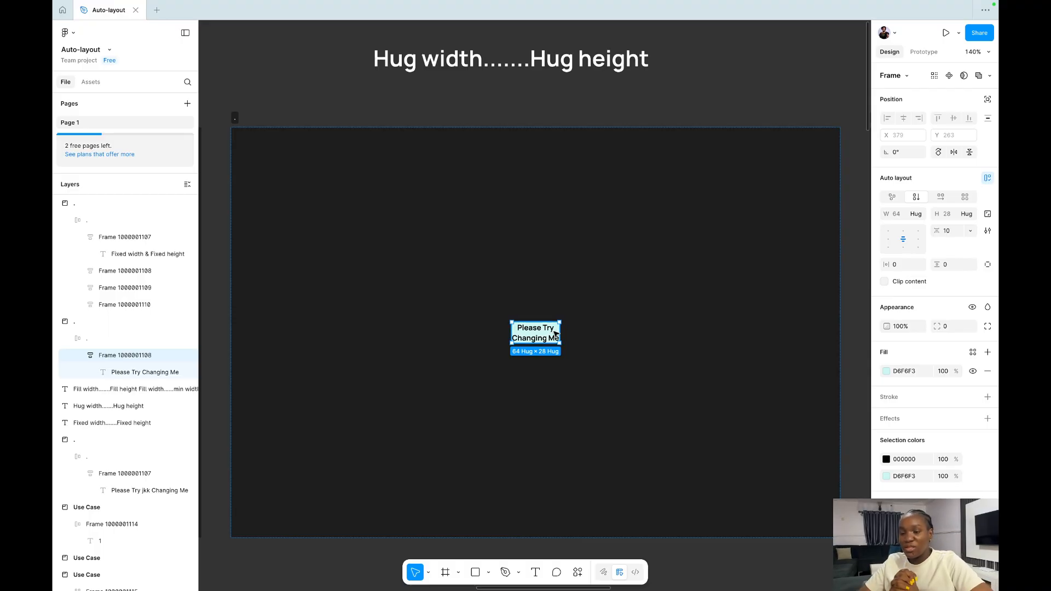
- Insert a long run of random filler letters inside the word "Try" in the mint frame's text
double_click(544, 331)
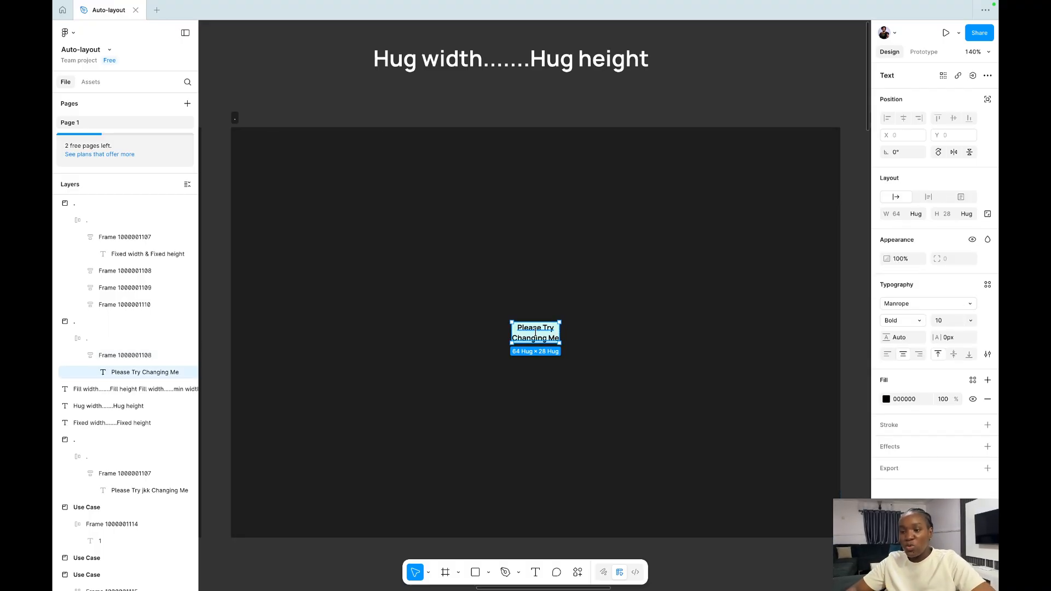
double_click(540, 328)
left_click(544, 327)
type("hbdjhbs")
type("dfjhbdfjhdbcsjhdbfdjhfbjsdhfbjhfb")
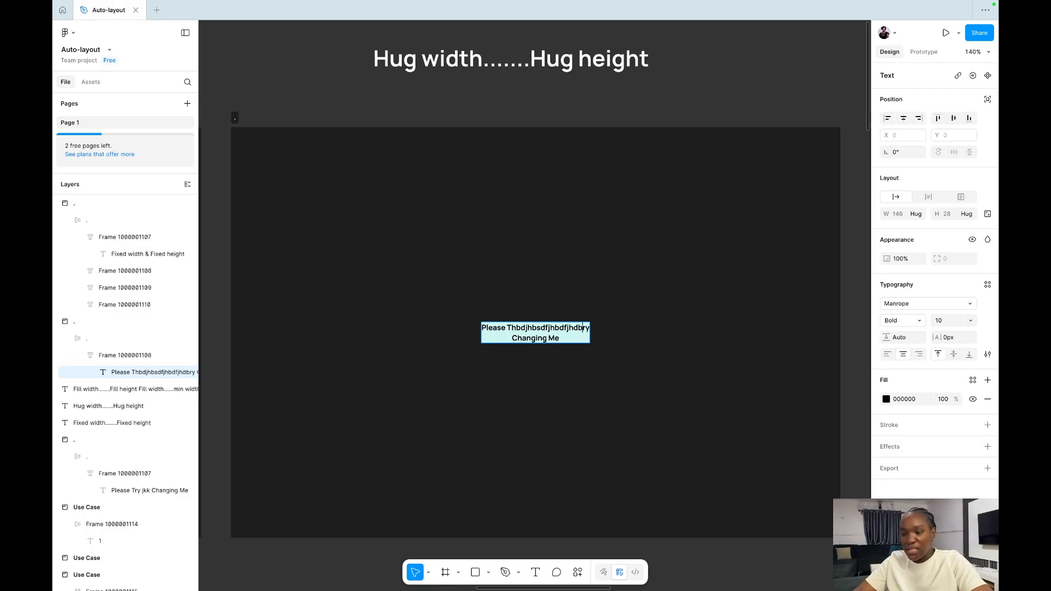
type("hjfbvfhjgbvfghjfvbhjfgbvhgjf")
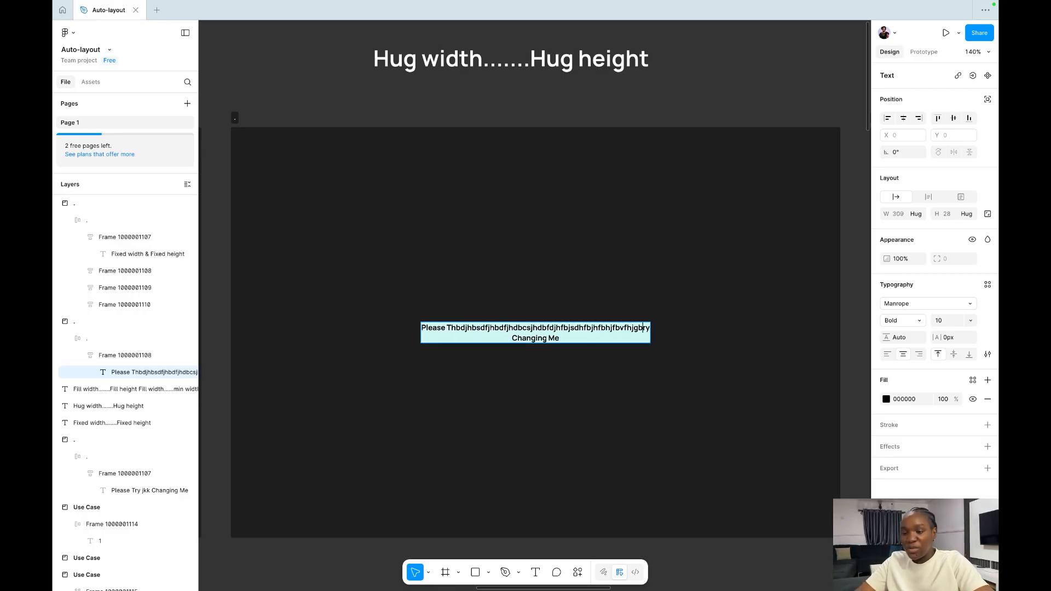
- Insert about a dozen blank lines before "Changing Me" in the mint frame's text
left_click(513, 339)
key("Return")
key("Return")
key("Return")
key("Return")
key("Return")
key("Return")
key("Return")
key("Return")
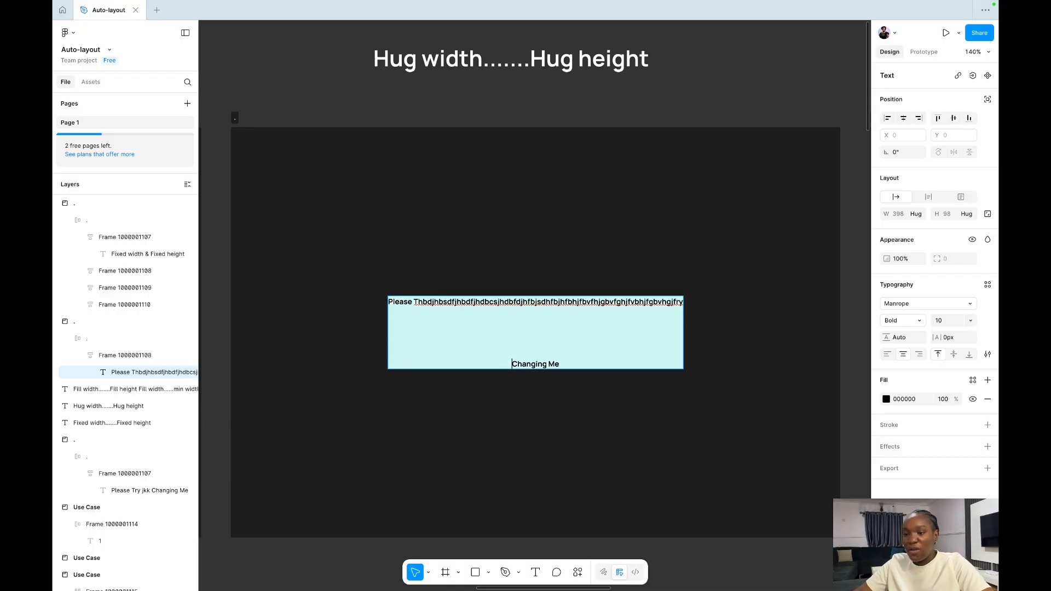
key("Return")
key("Return")
key("Return")
key("Return")
key("Return")
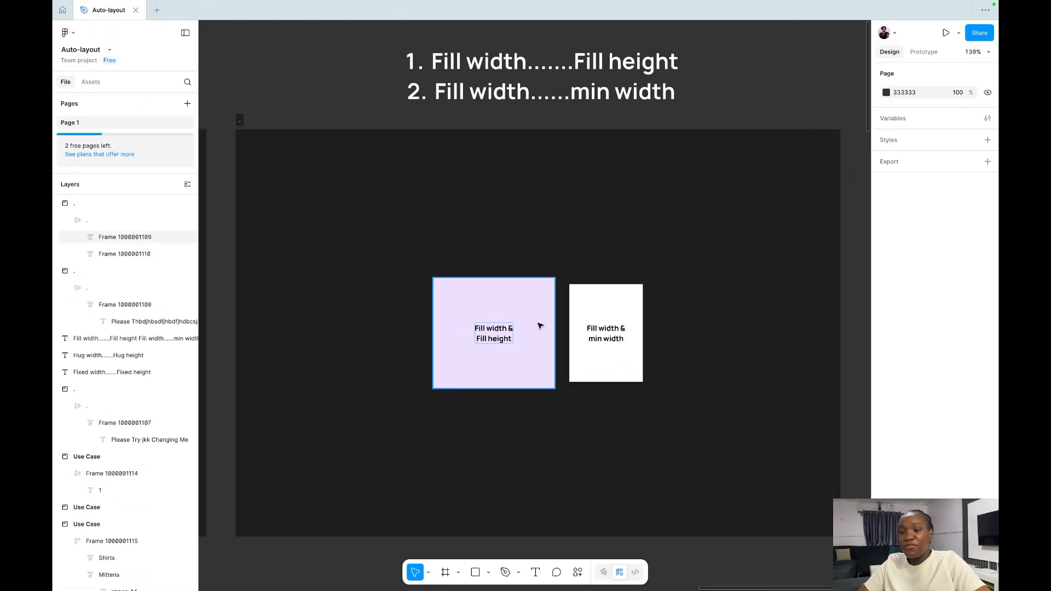
- Set both the width and the height of the lavender "Fill width & Fill height" frame to fill container
left_click(540, 326)
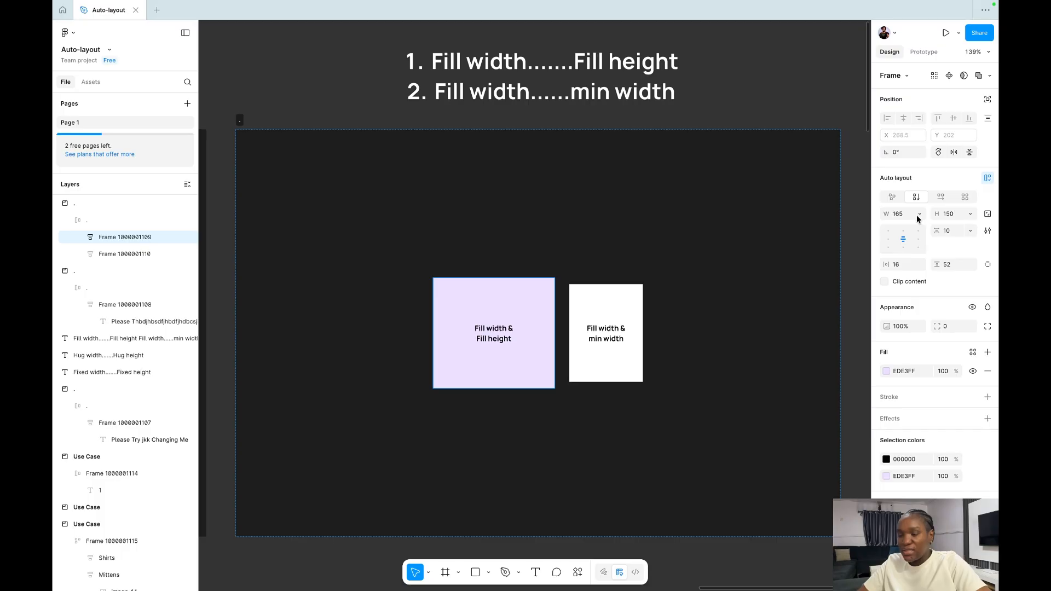
left_click(918, 217)
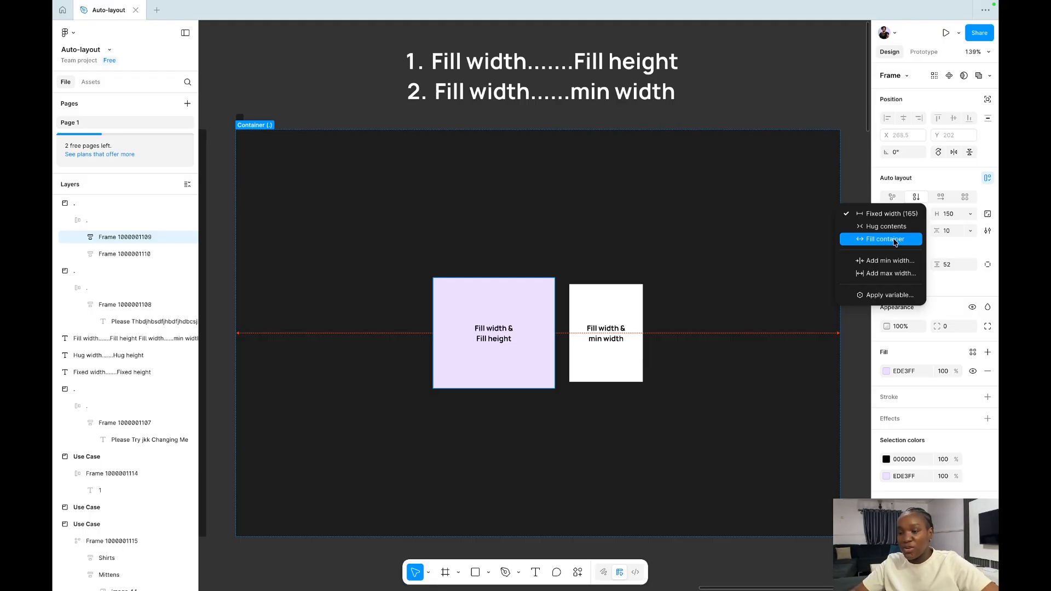
left_click(894, 242)
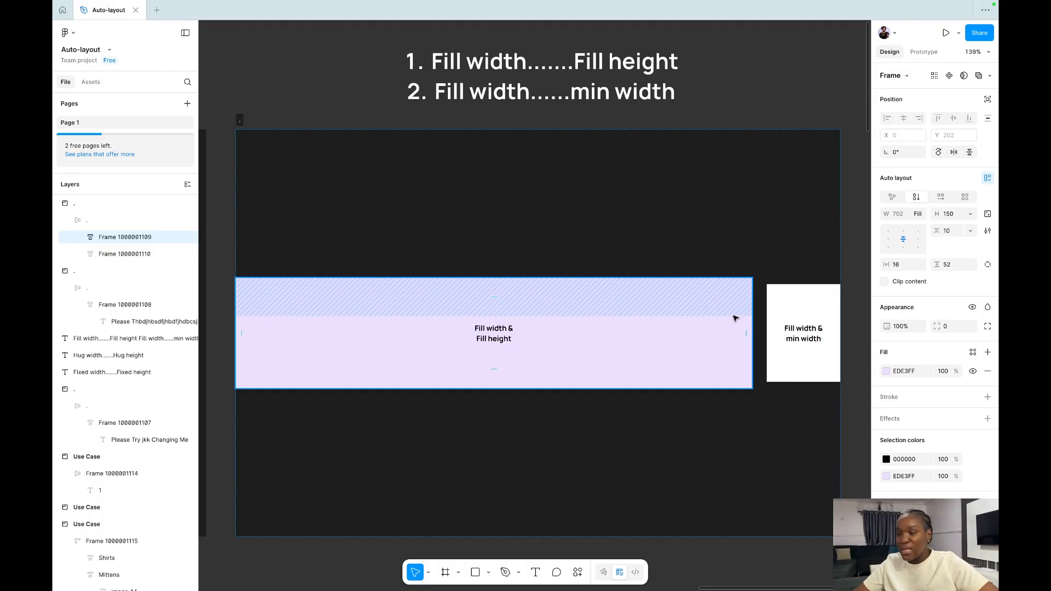
left_click(969, 217)
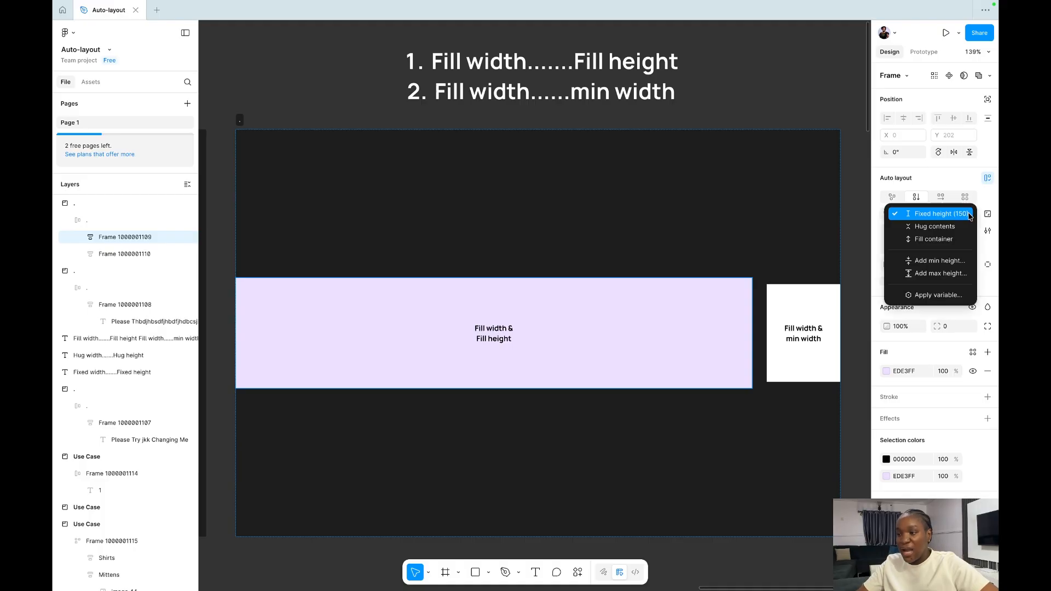
left_click(942, 239)
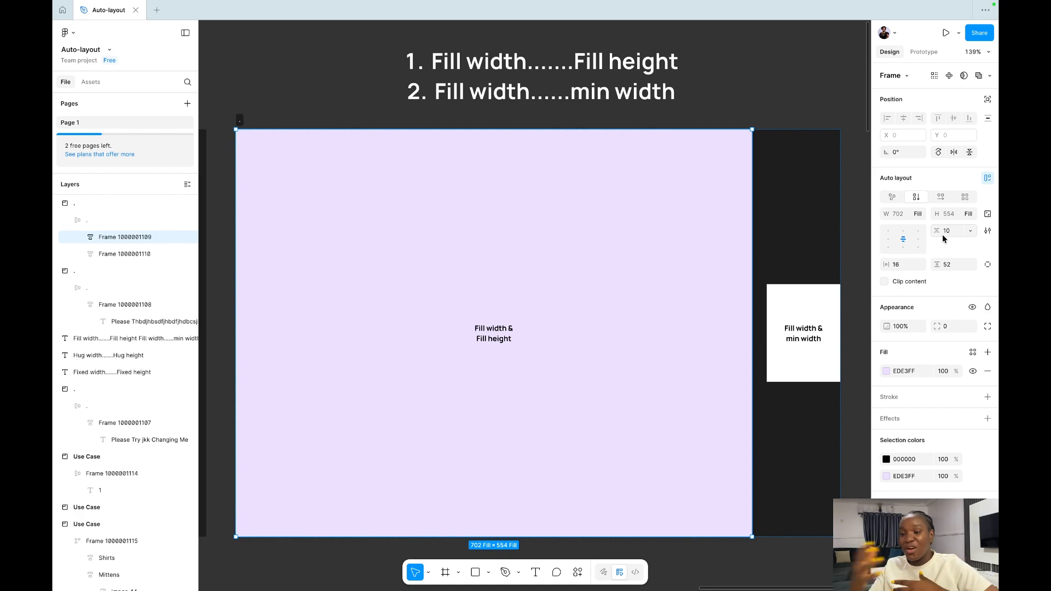
- Insert a long run of random filler letters inside "width" in the lavender frame's text, and undo the insertion
double_click(496, 331)
double_click(501, 330)
left_click(502, 328)
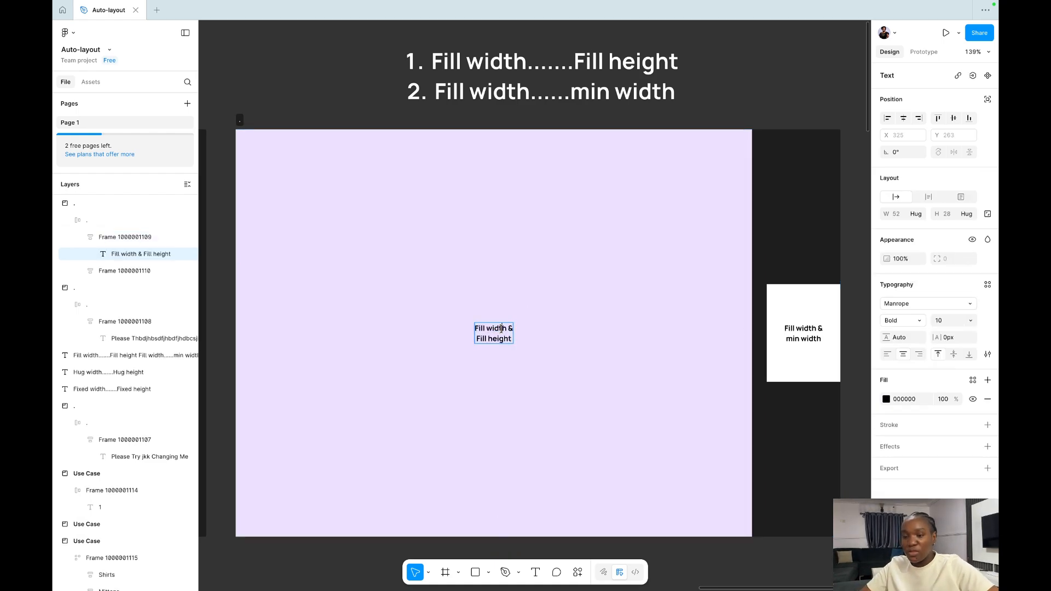
type("jhbsjhcbsjhbsjhdfbsdhjf")
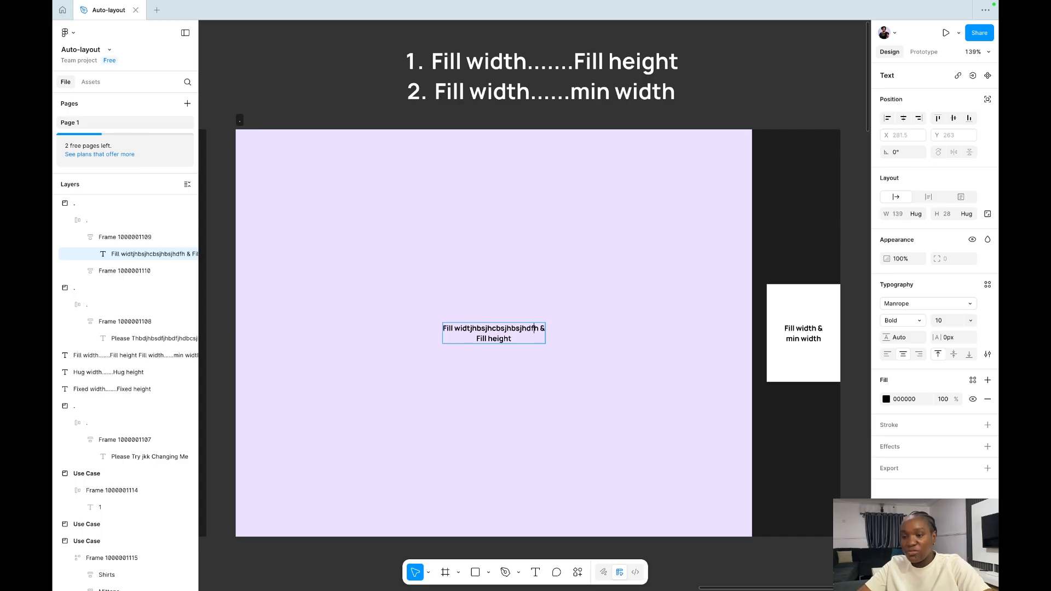
type("bsdjhfbshjdbfjhsdbfjhsbdjhfsdbfjhsdbhjdsb")
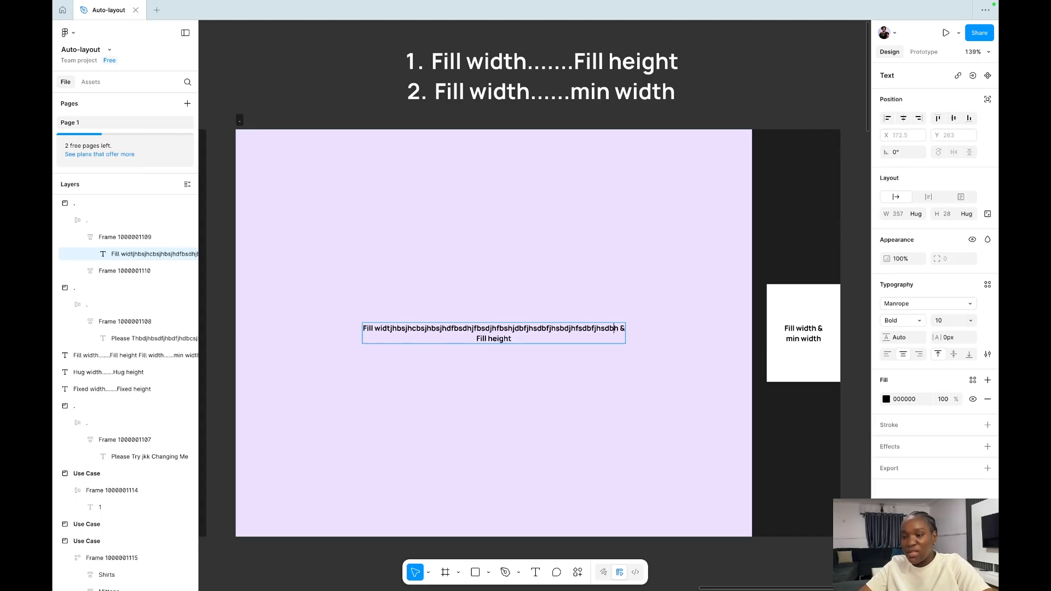
type("jhsbdhjbdsjhbjhdbjhdbhbdhjbdhjbdhjbhjdbjhdbvjhdbvhdjbchjdbhbdchjcdbchjdbcjhdb")
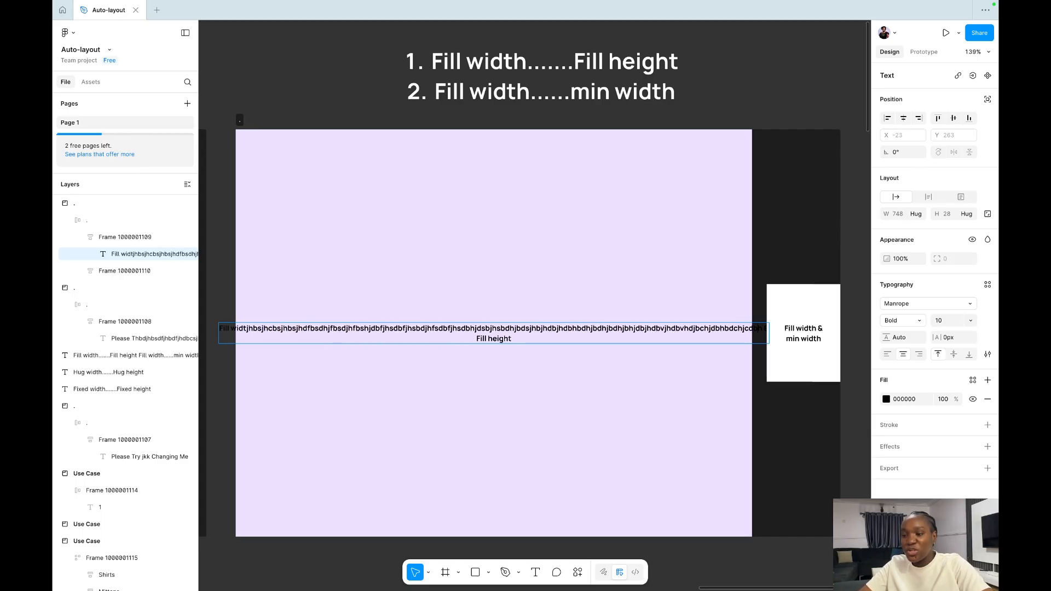
type("jhbdjh")
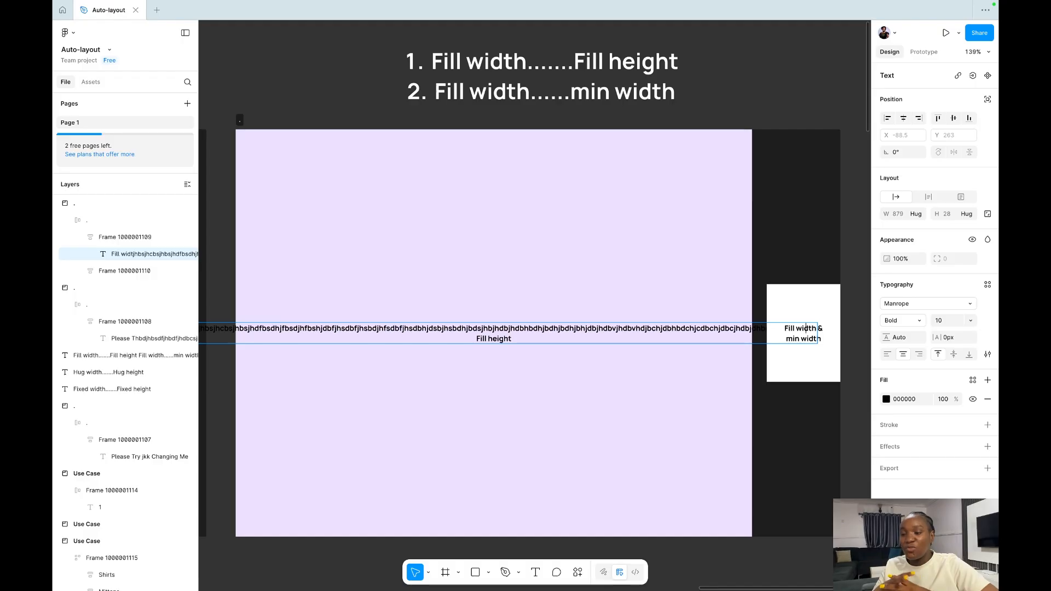
key("ctrl+z")
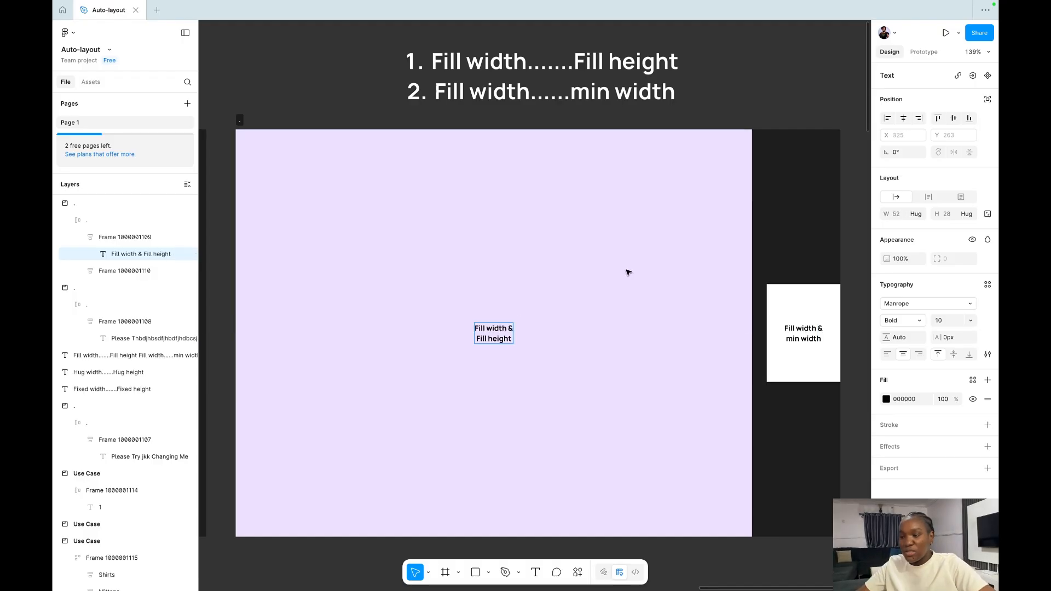
key("Escape")
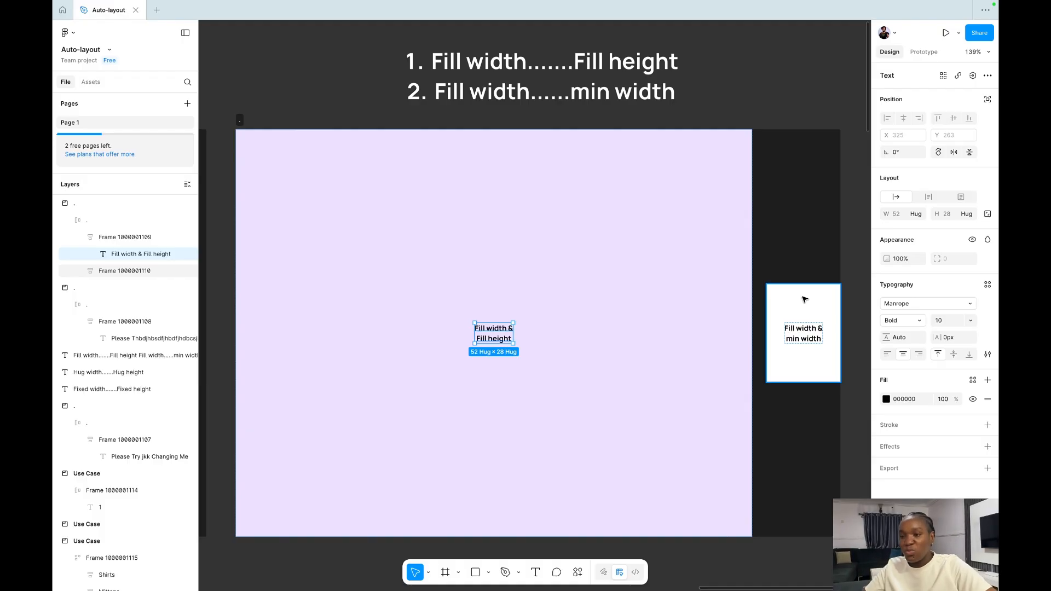
- Set the width of the white "Fill width & min width" frame to fill container
left_click(920, 216)
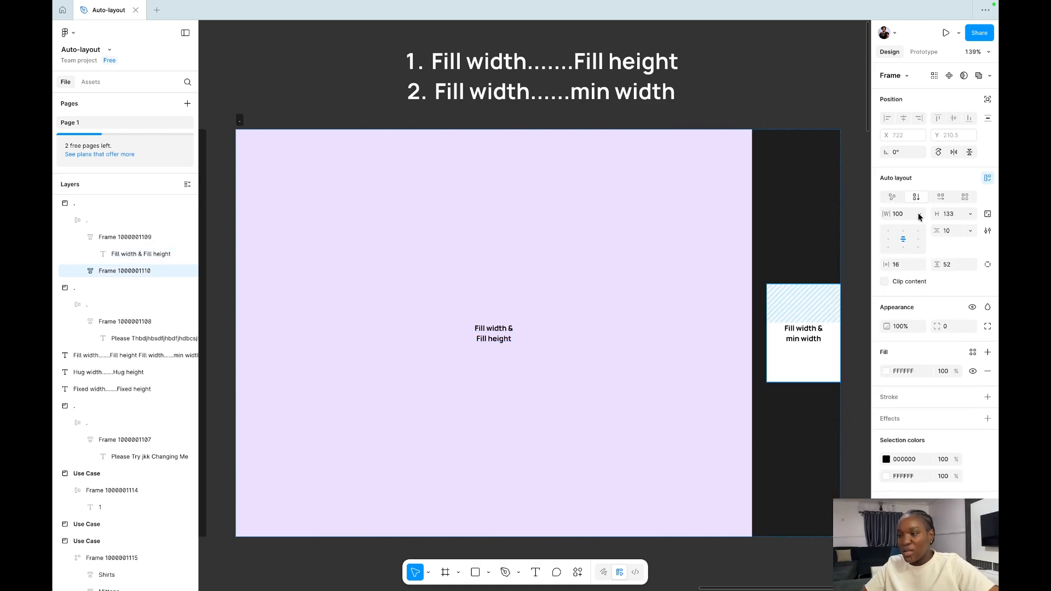
left_click(919, 215)
left_click(884, 238)
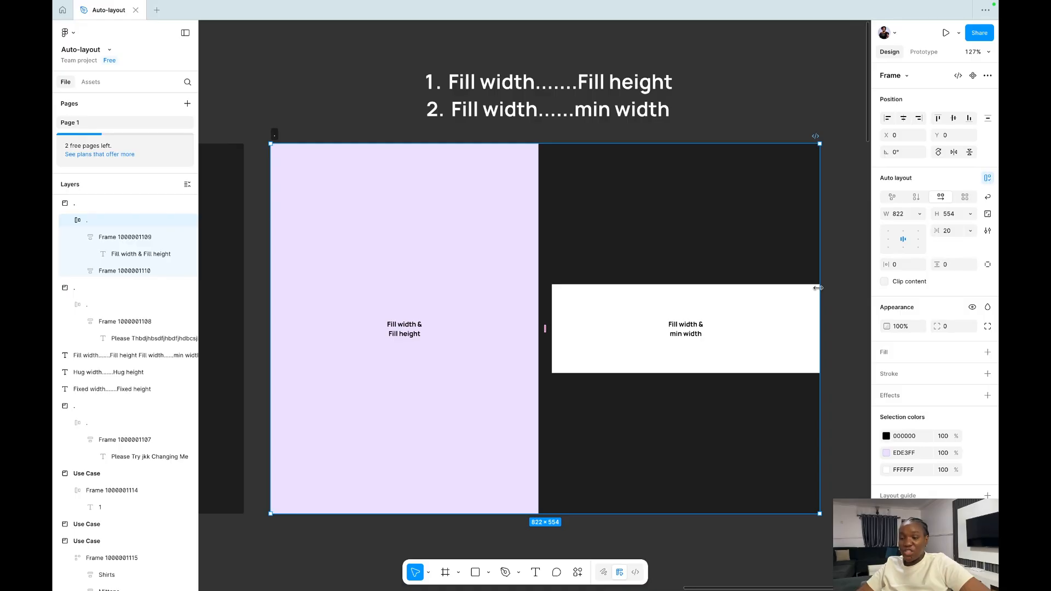
- Resize the auto layout container around the lavender and white frames, widening it to about 1016 and narrowing it to about 479
mouse_move(818, 271)
left_mouse_down()
mouse_move(867, 274)
mouse_move(826, 278)
left_mouse_up()
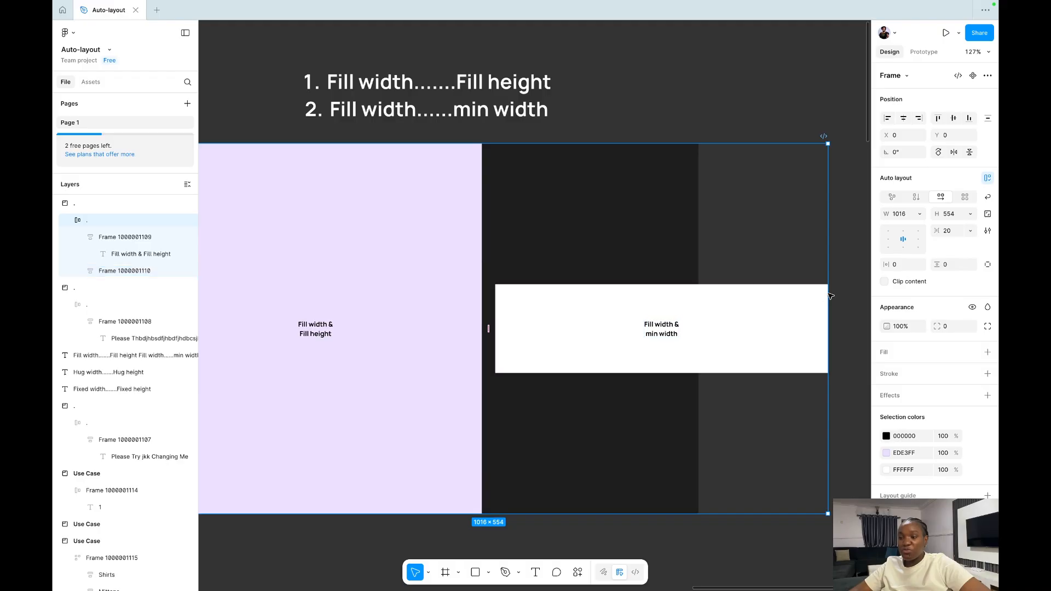
left_click_drag(827, 292, 651, 292)
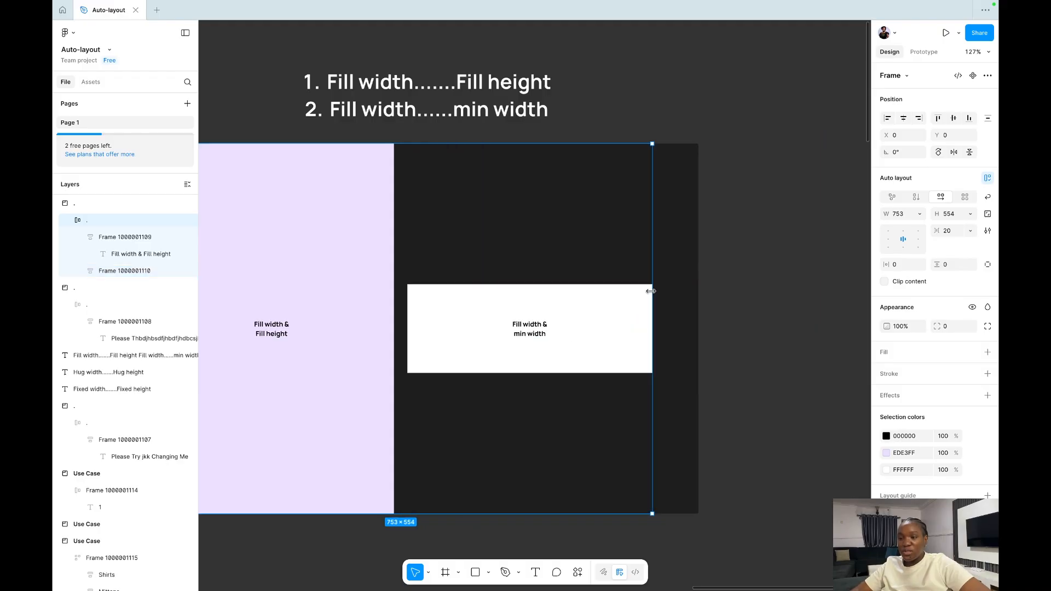
scroll(652, 293, "left", 2)
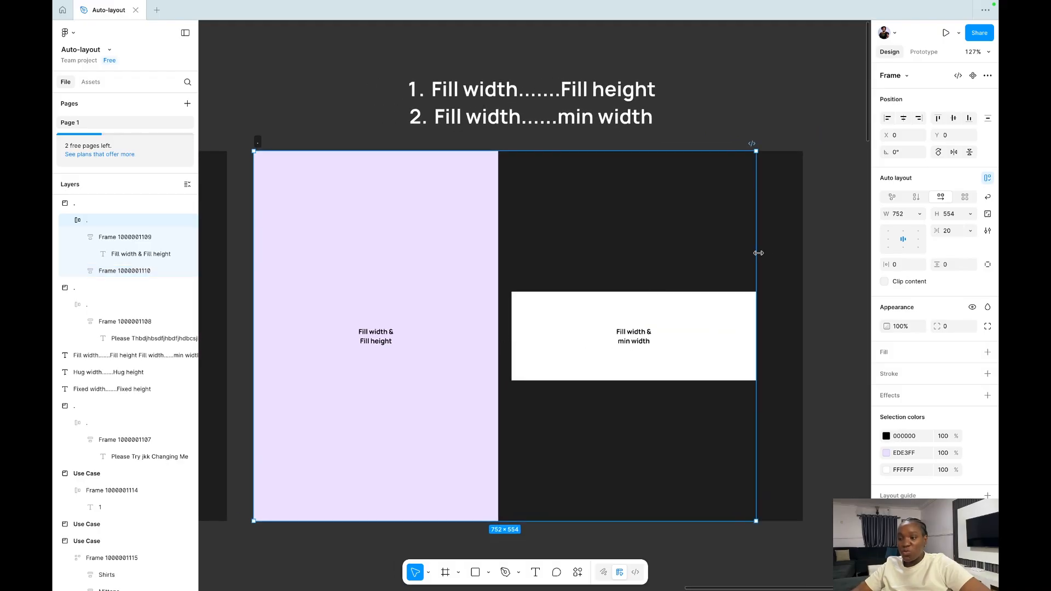
left_click_drag(758, 251, 304, 241)
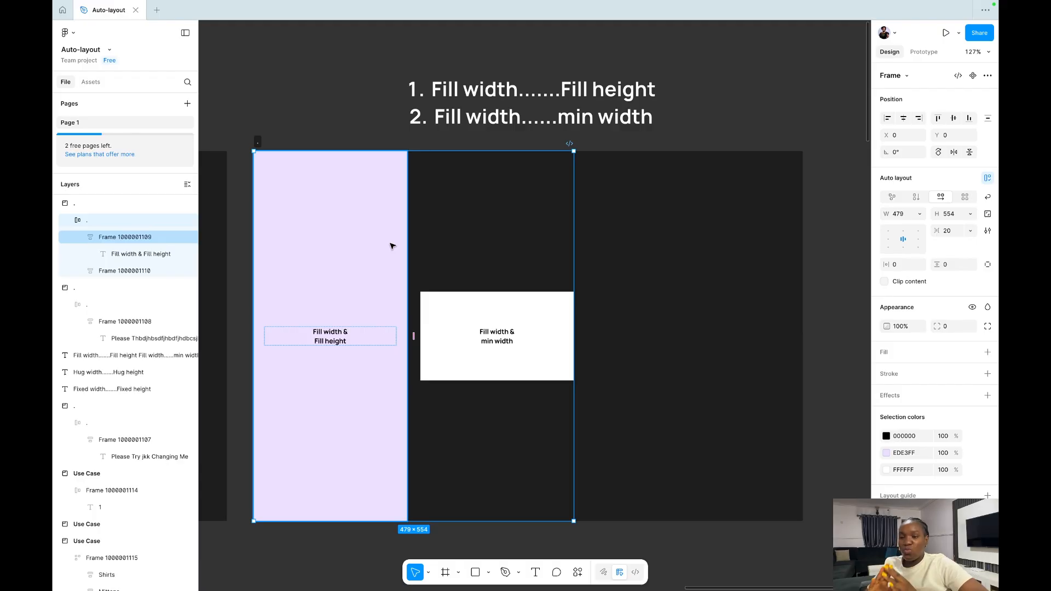
- Add a minimum width of 100 to the lavender "Fill width & Fill height" frame
left_click(392, 246)
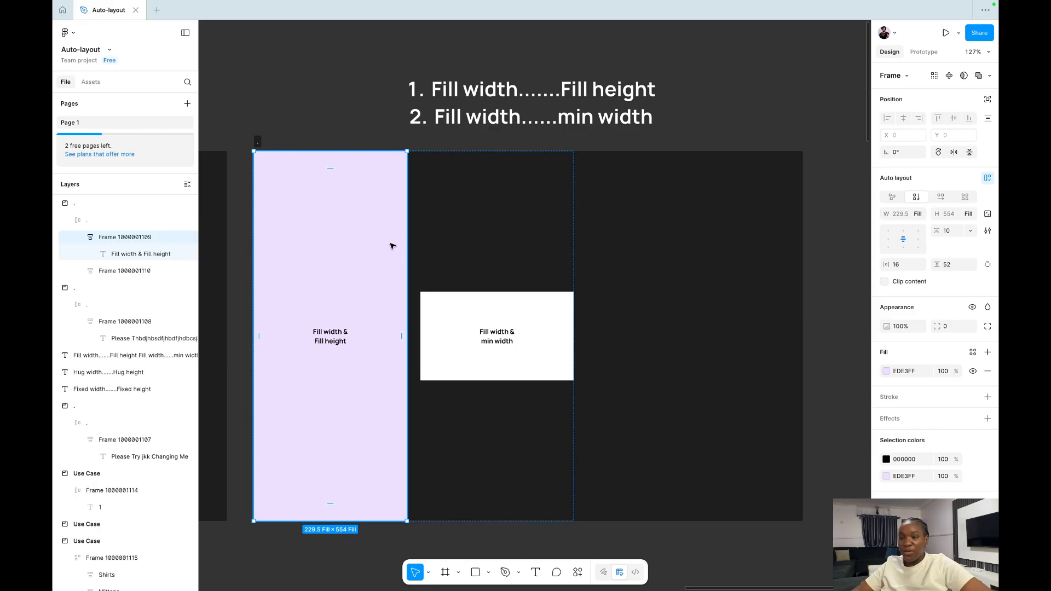
left_click(920, 214)
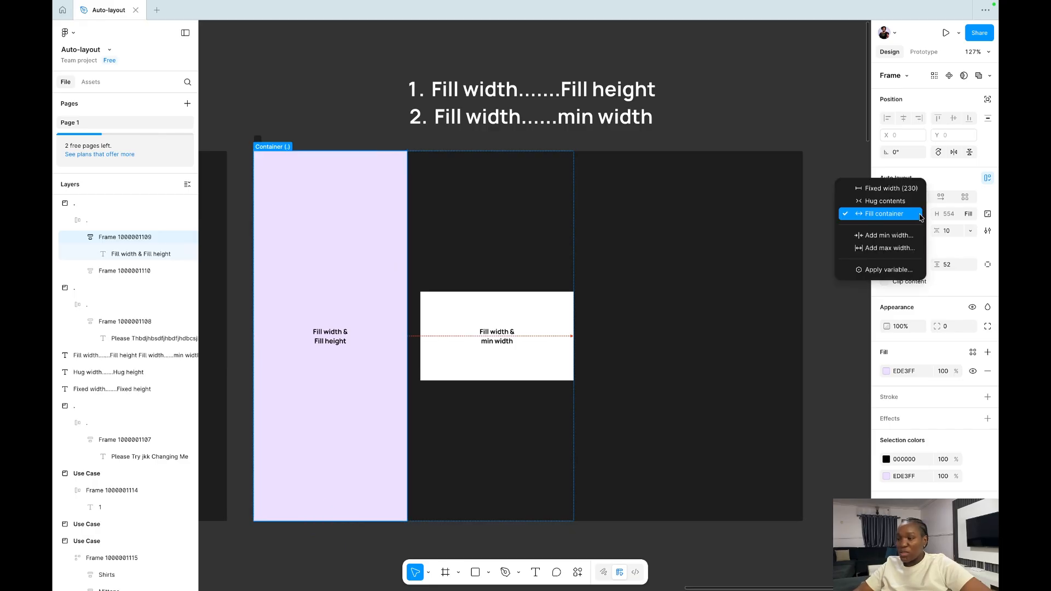
left_click(891, 236)
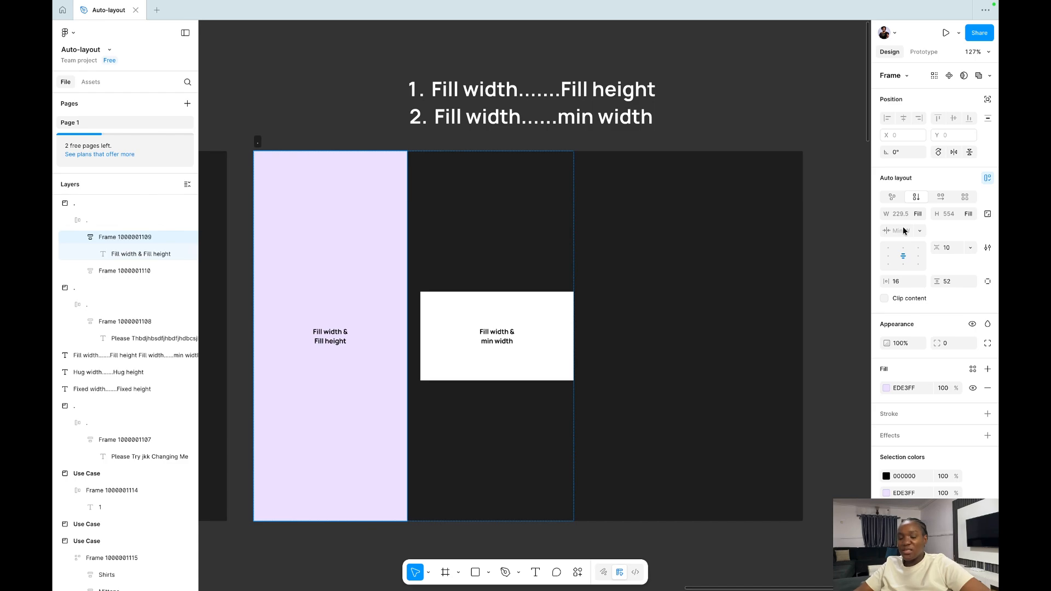
type("100")
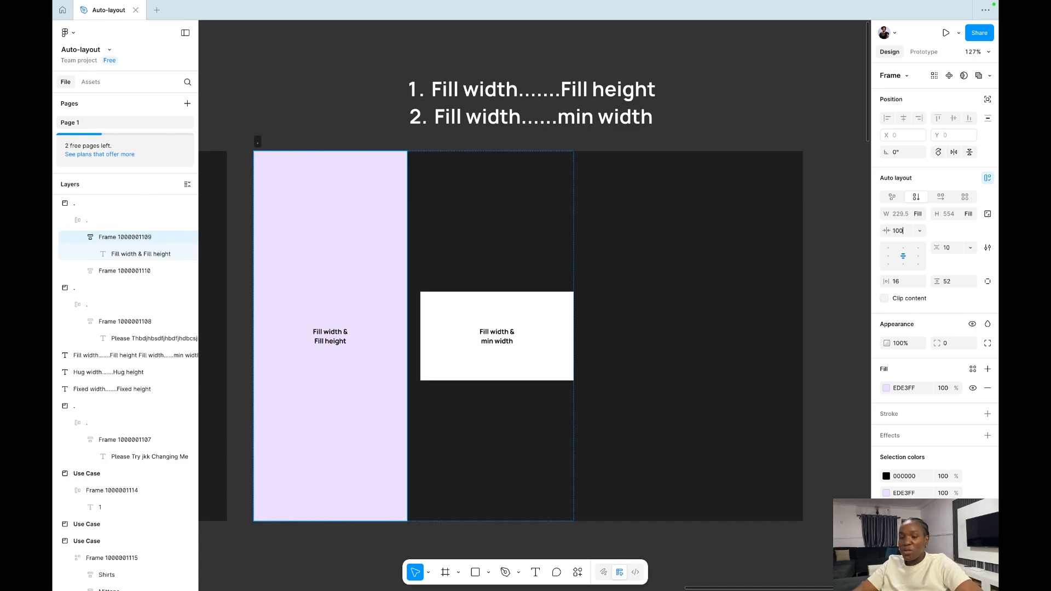
key("Return")
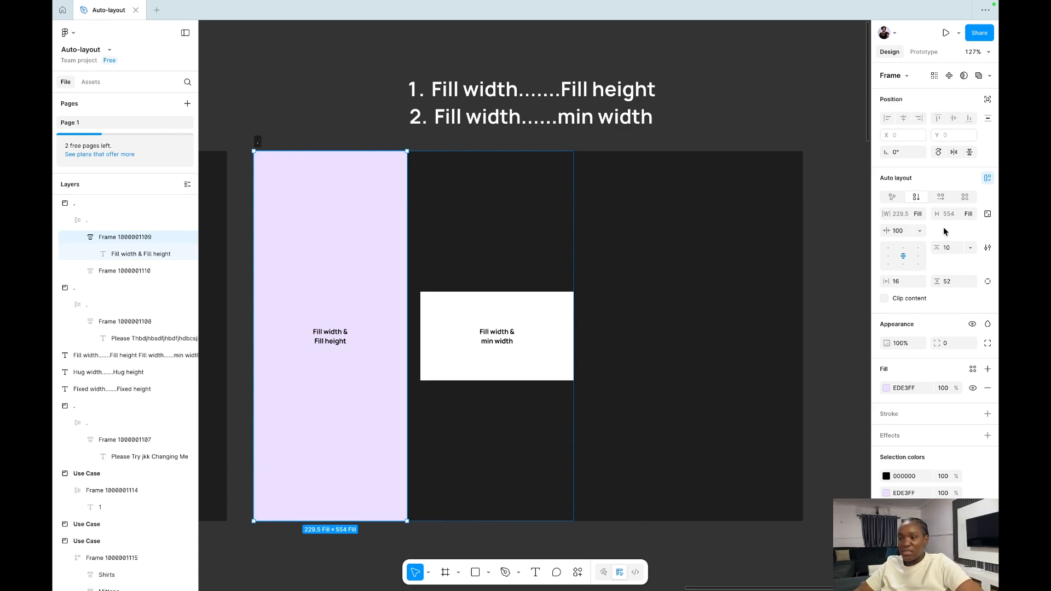
- Resize the auto layout container around the lavender and white frames, narrowing it to about 163 and widening it to about 515
left_click(496, 203)
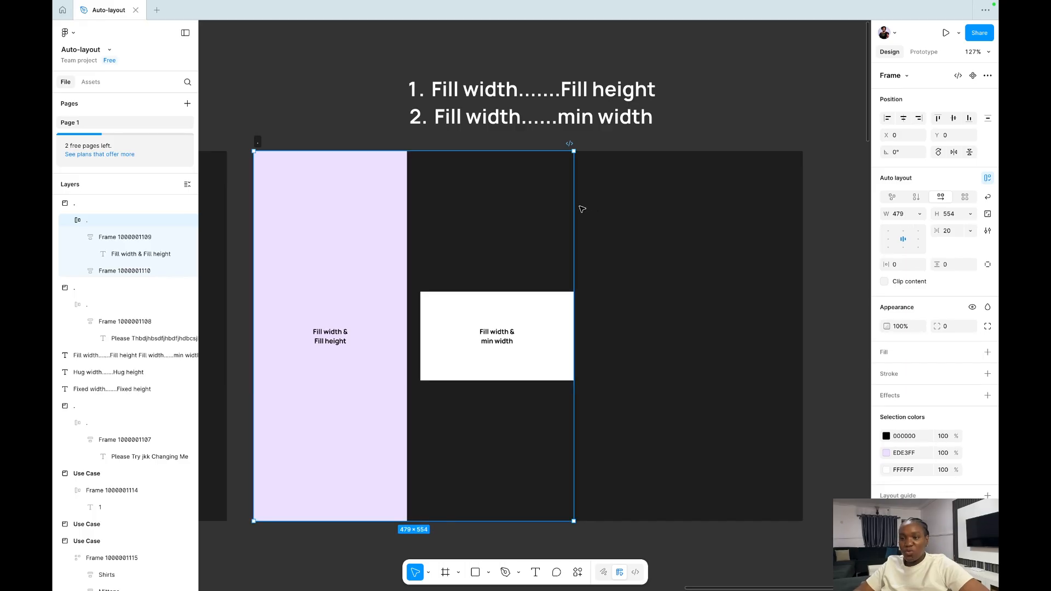
left_click_drag(574, 204, 362, 200)
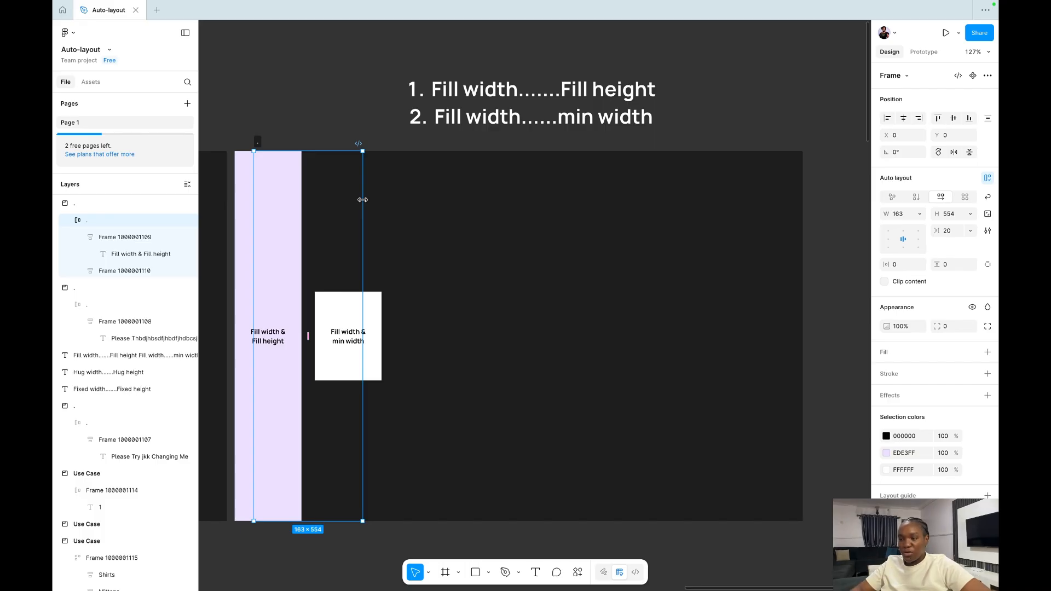
left_click_drag(362, 200, 598, 215)
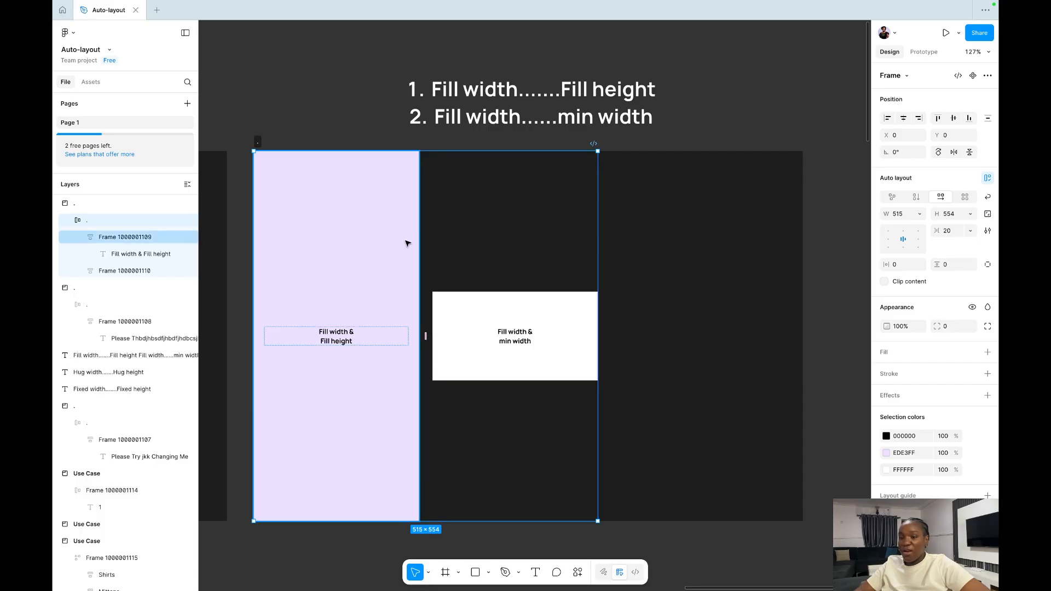
- Open the lavender frame's minimum width setting and its options
left_click(419, 231)
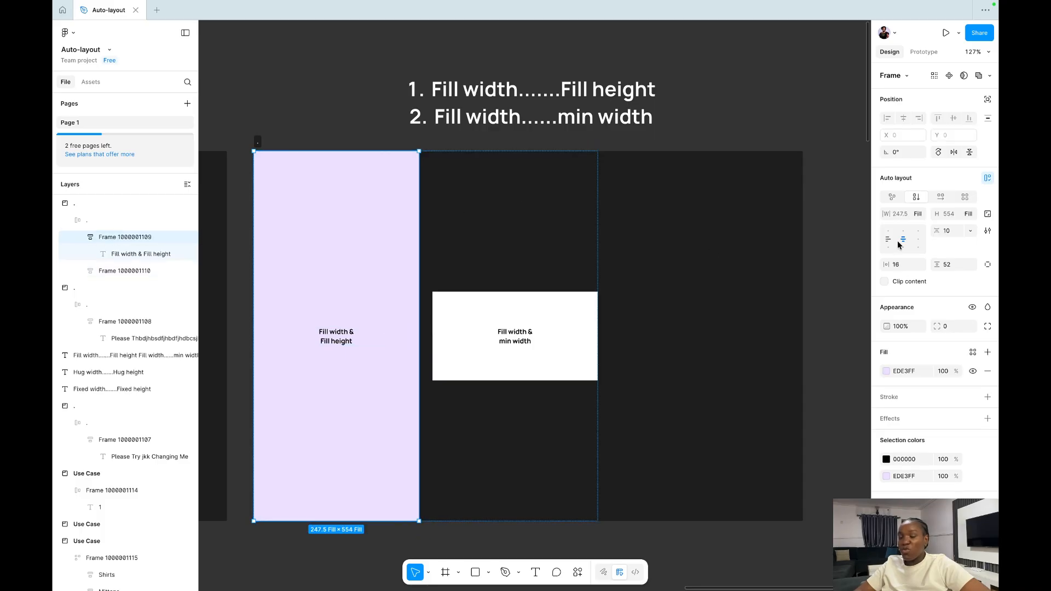
left_click(920, 216)
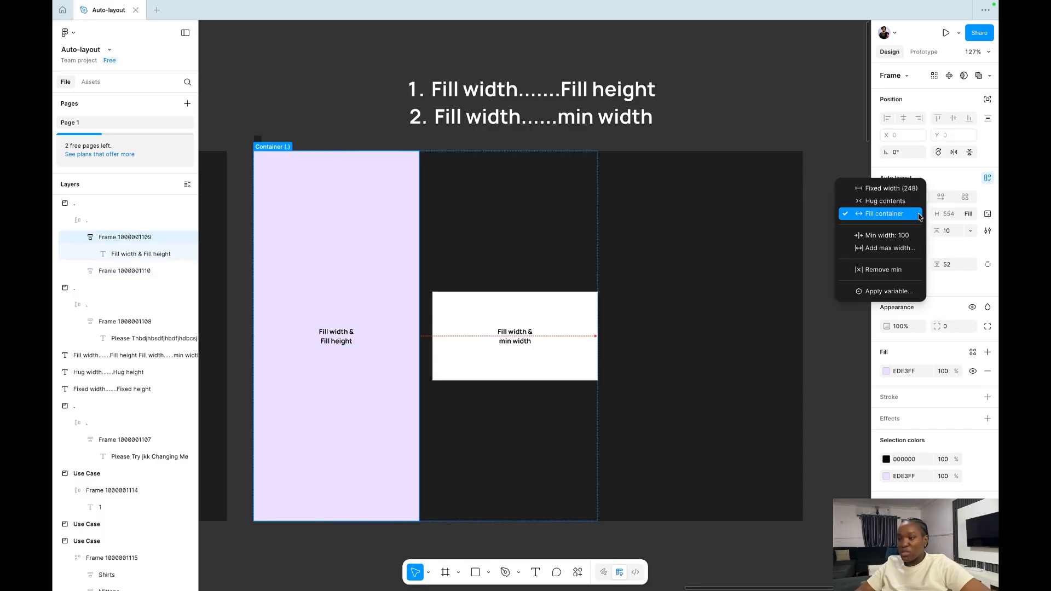
left_click(893, 236)
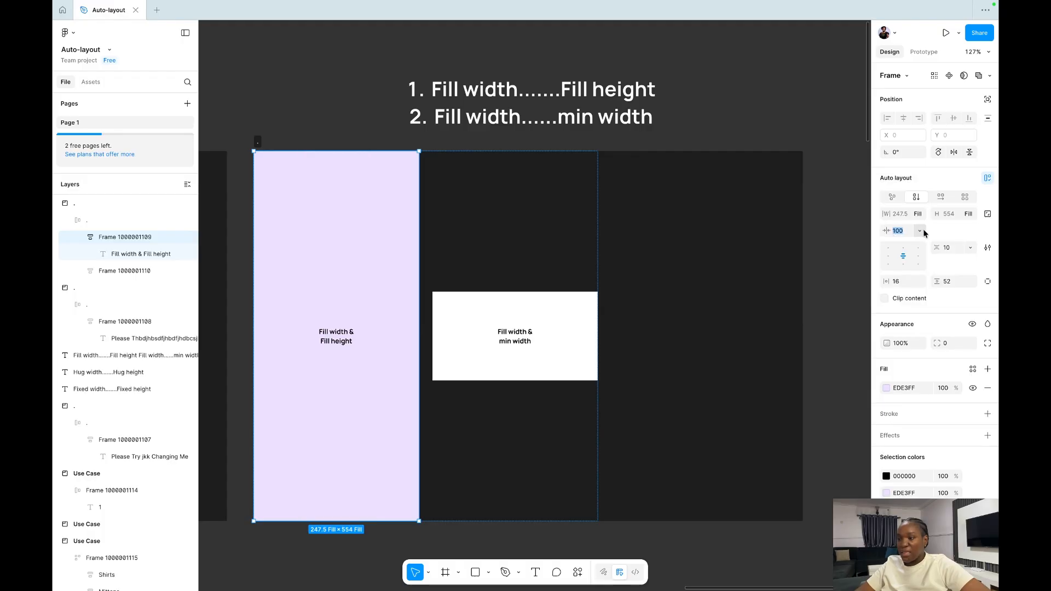
left_click(920, 230)
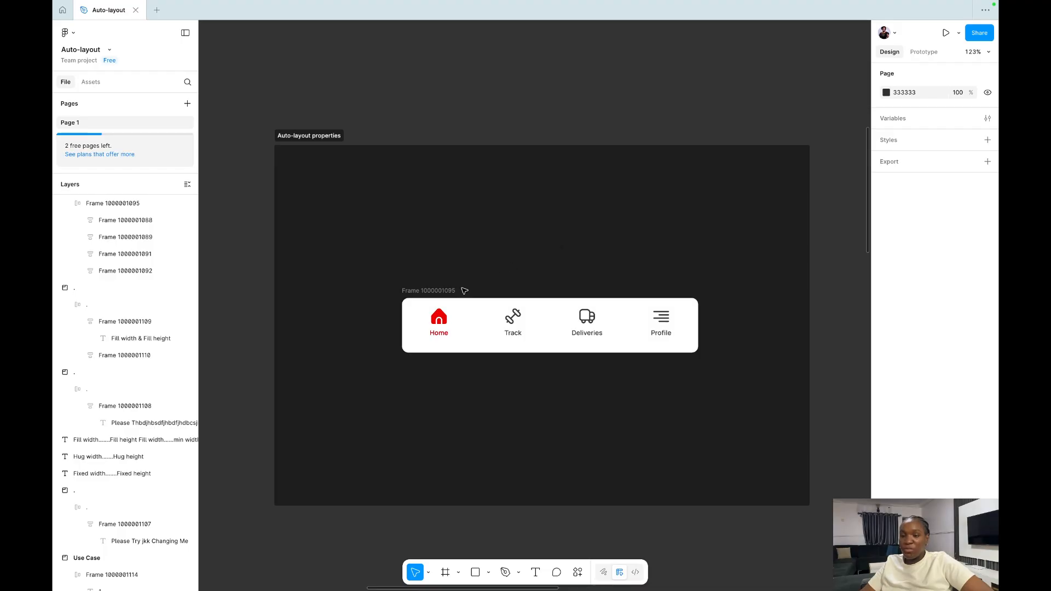
- Set the width of the Home item in the white navigation bar to fill container
left_click(450, 290)
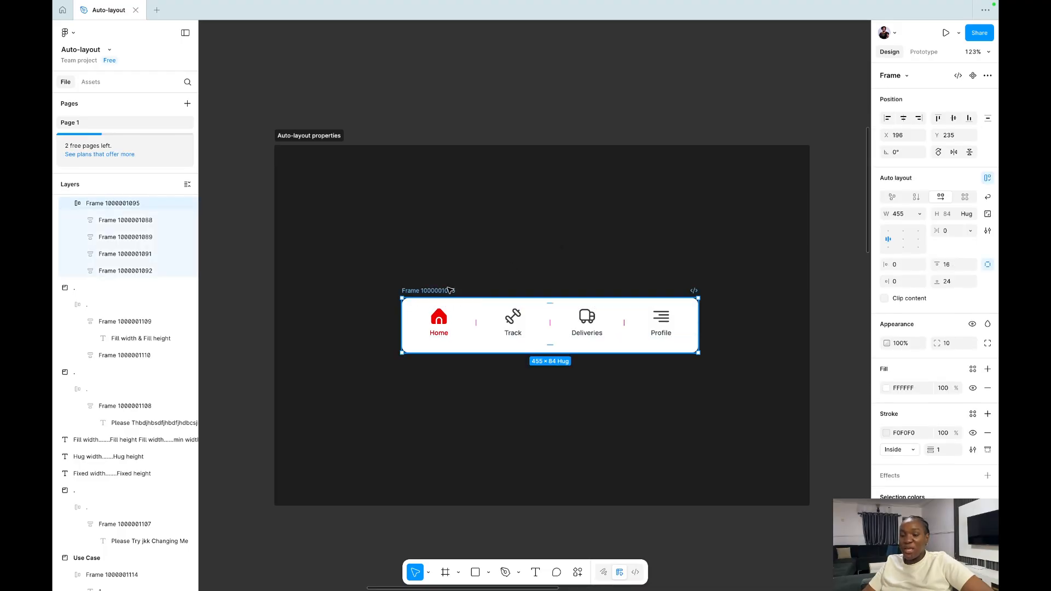
left_click_drag(653, 319, 699, 313)
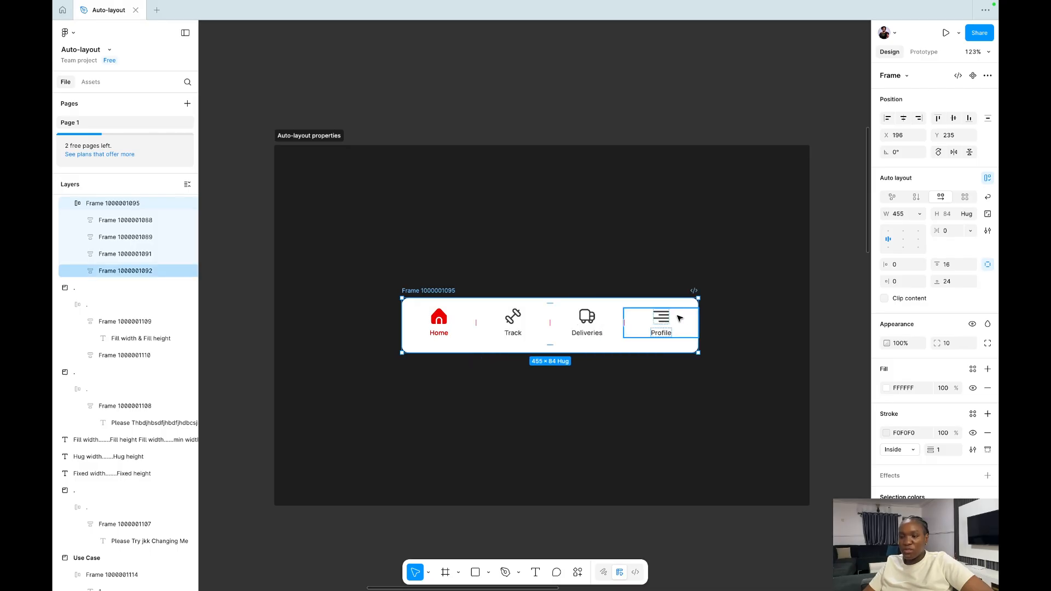
left_click(678, 319)
left_click(583, 315)
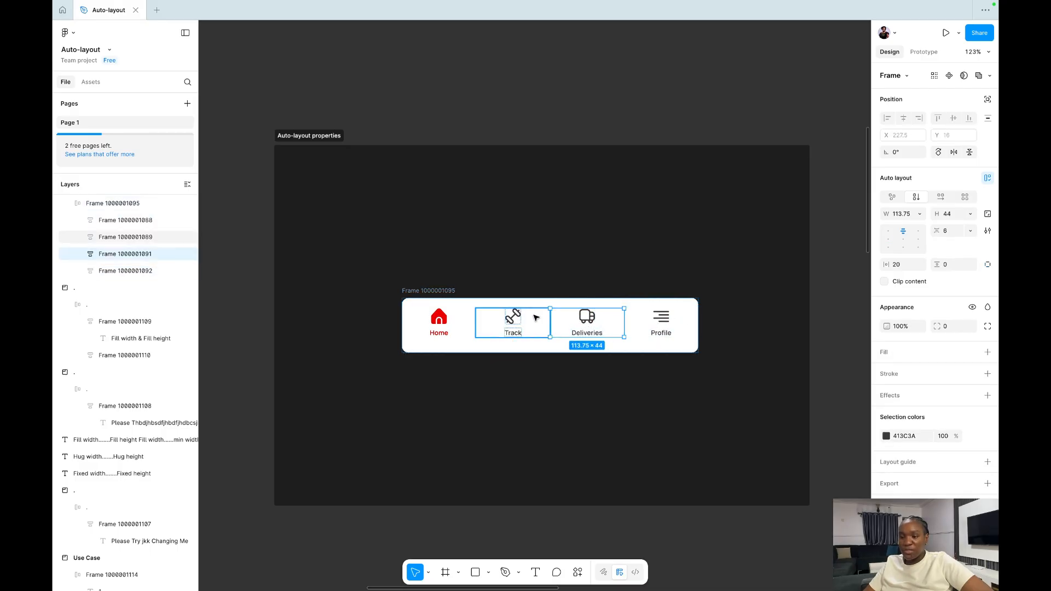
left_click(520, 316)
left_click(458, 320)
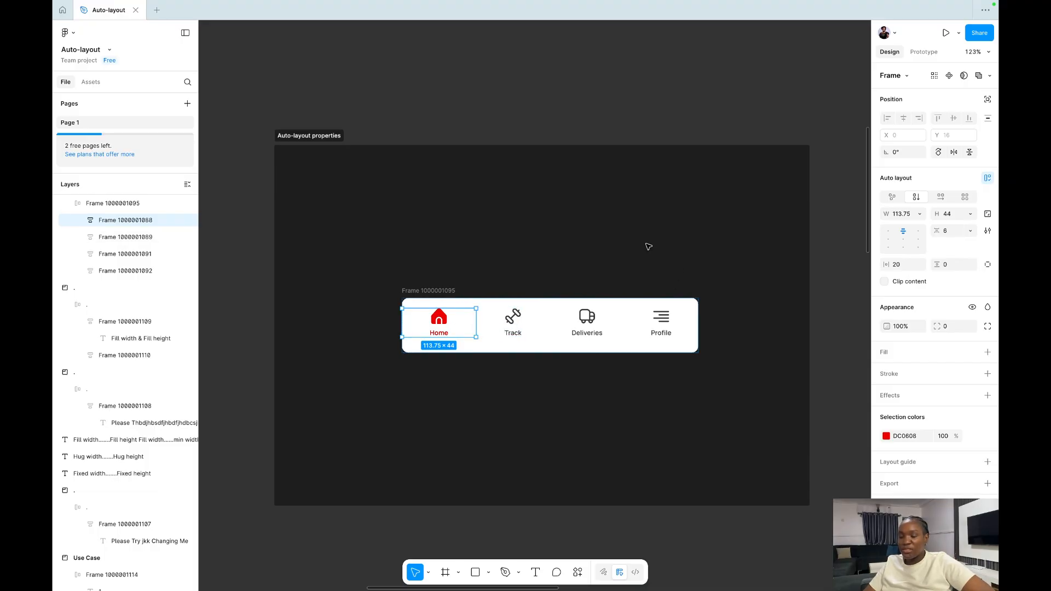
left_click(918, 214)
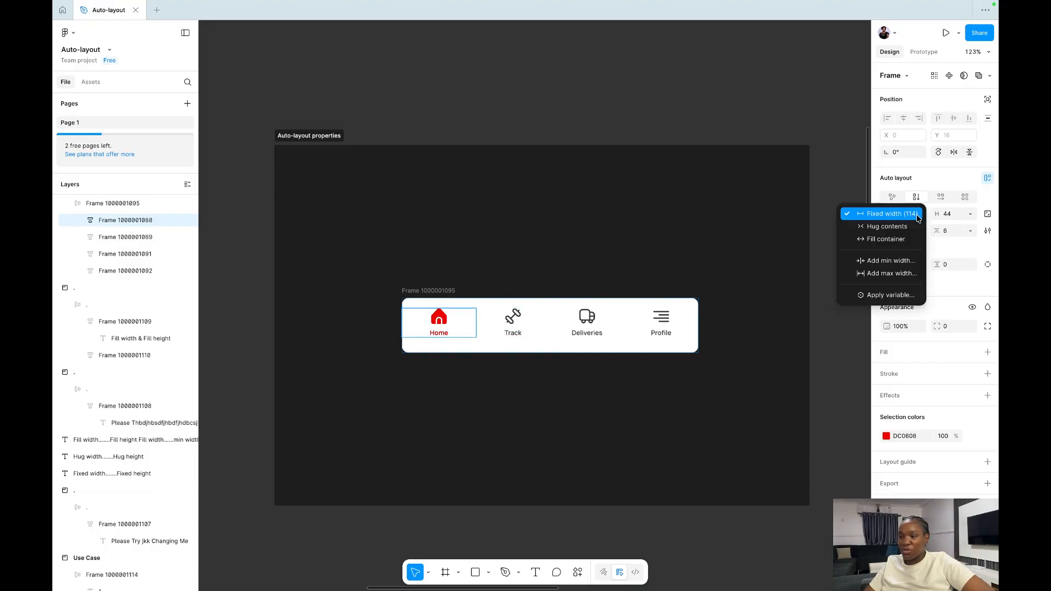
left_click(887, 239)
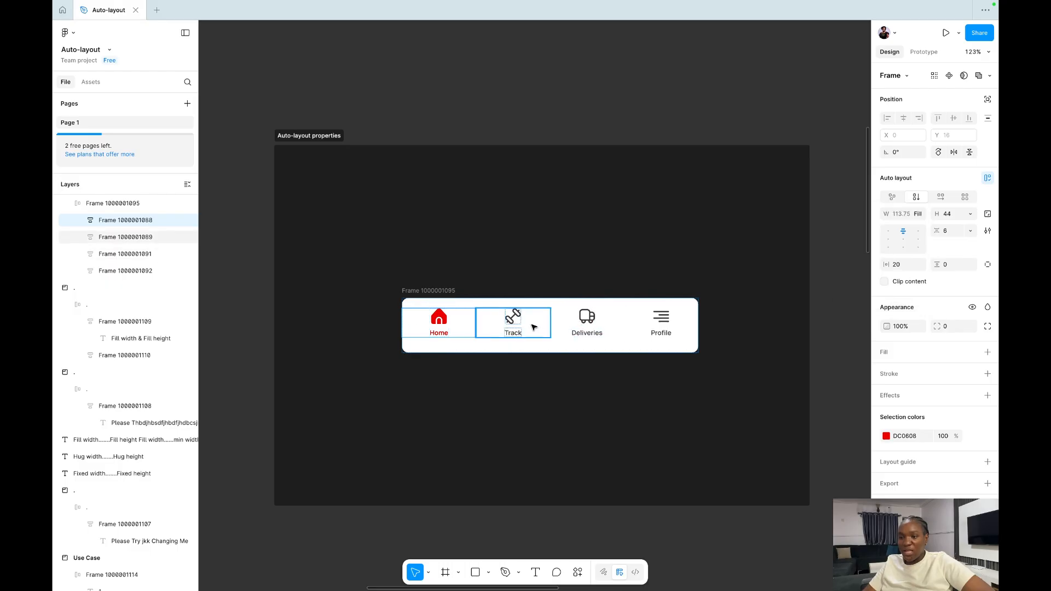
- Set the widths of the Track and Deliveries items in the navigation bar to fill container
left_click(534, 326)
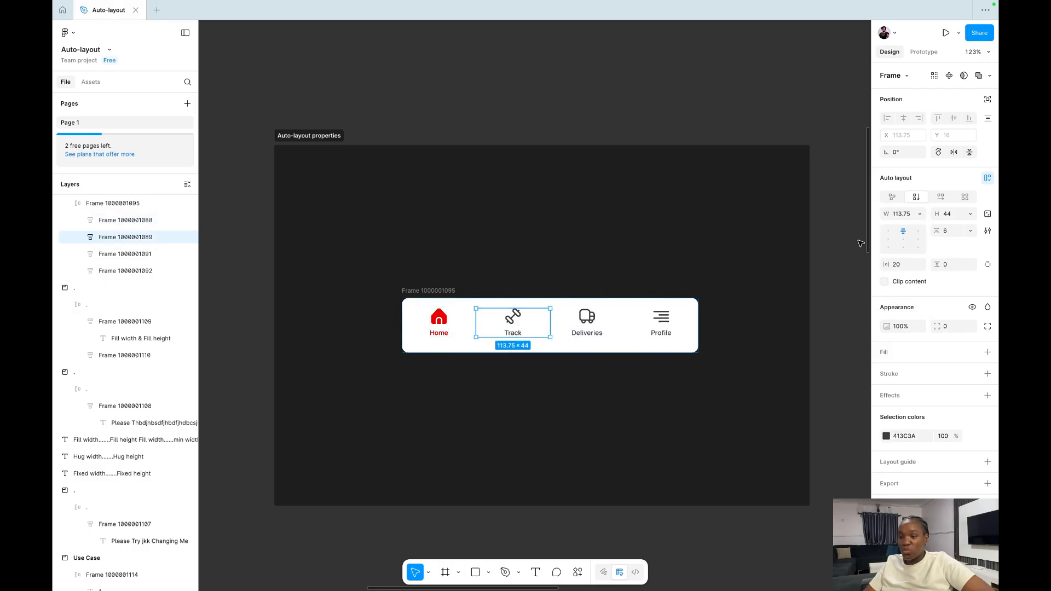
left_click(919, 214)
left_click(887, 239)
left_click(587, 323)
left_click(920, 214)
left_click(892, 240)
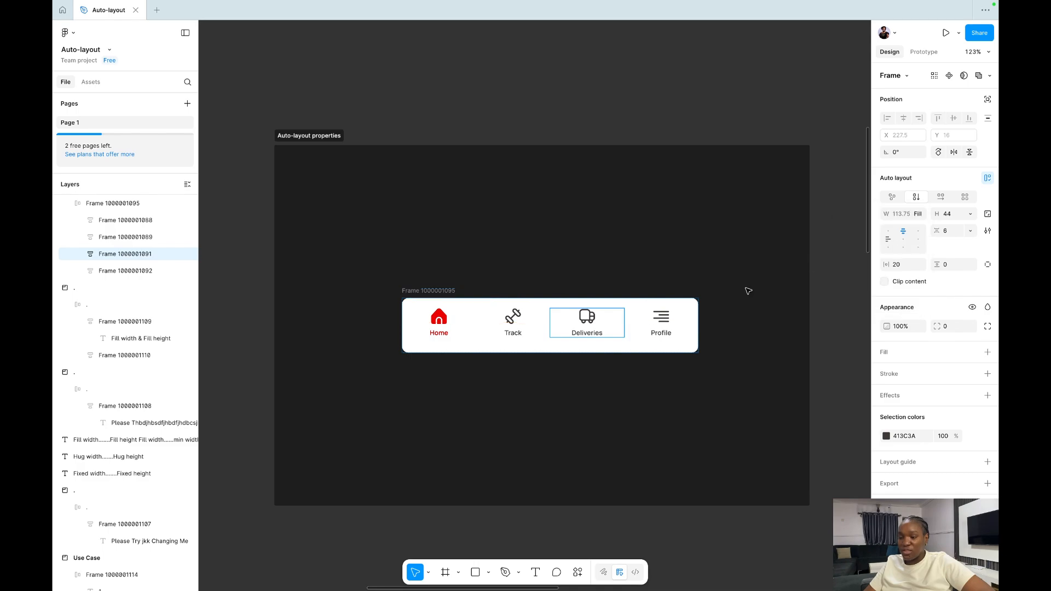
- Set the Profile item's width to fill container and widen the whole navigation bar
left_click(677, 319)
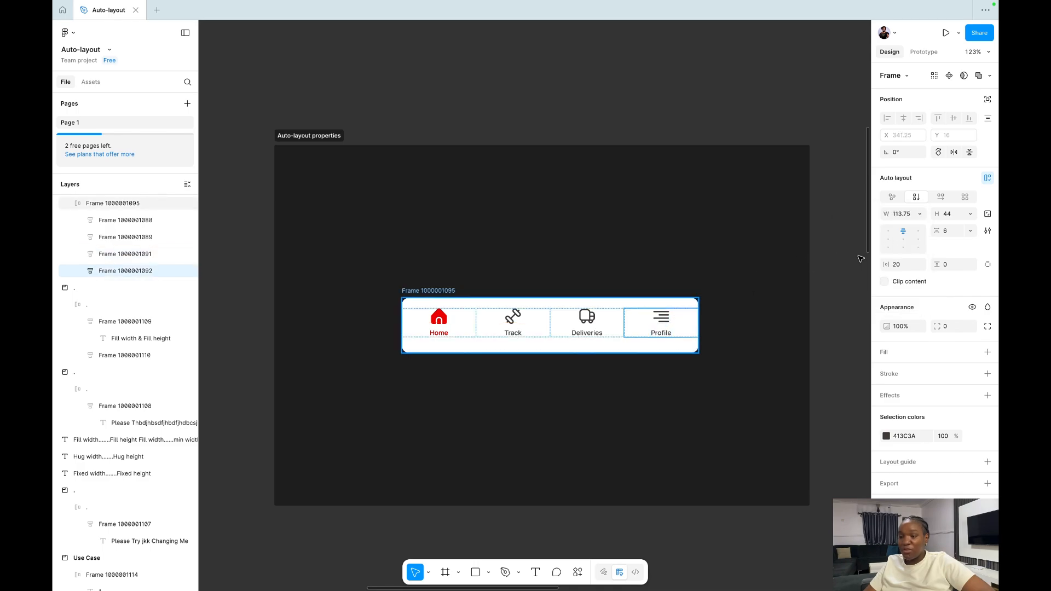
left_click(914, 214)
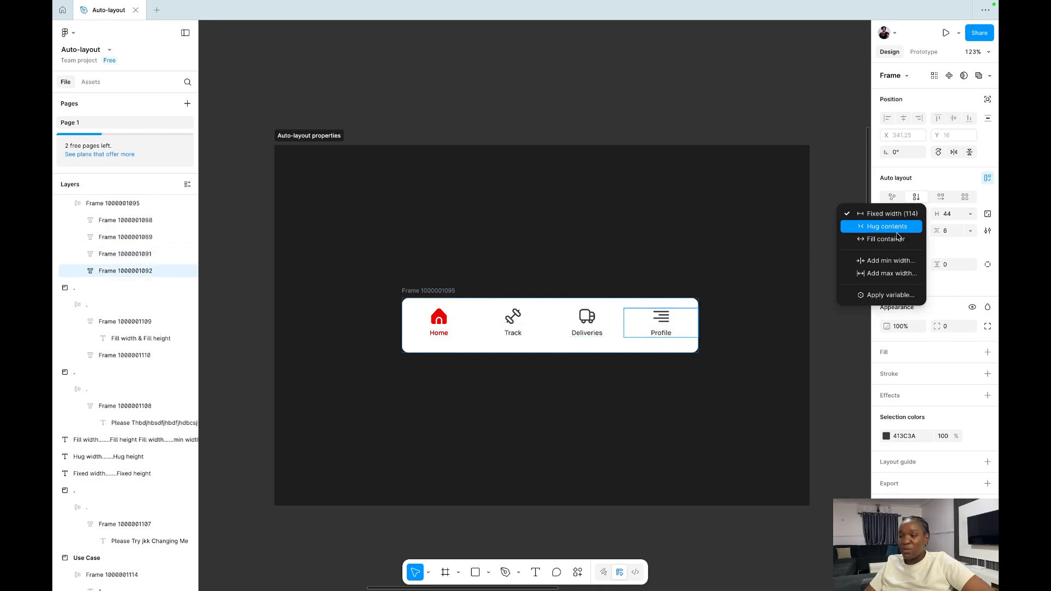
left_click(893, 238)
left_click(700, 313)
left_click_drag(699, 313, 746, 320)
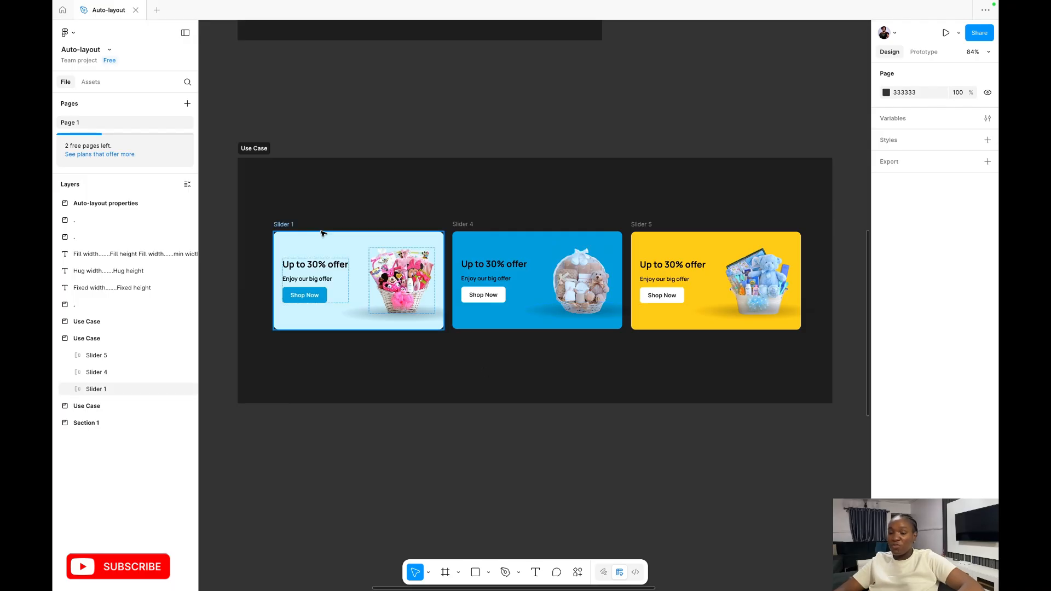
- Wrap Slider 1, Slider 4 and Slider 5 in one horizontal auto layout frame and set Slider 1's width to fill container
left_click_drag(274, 213, 812, 351)
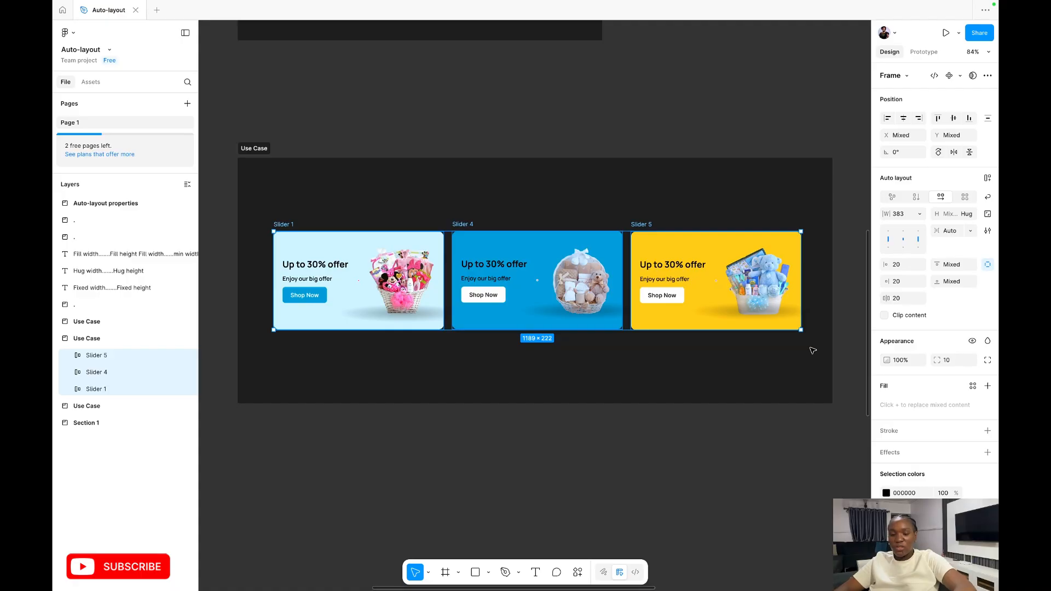
key("shift+a")
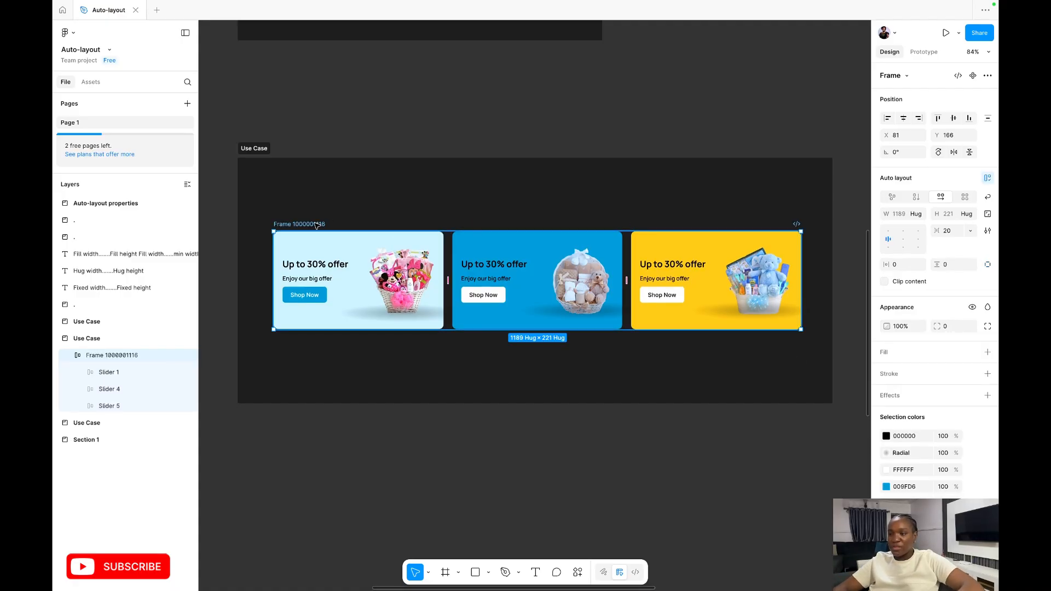
left_click(351, 241)
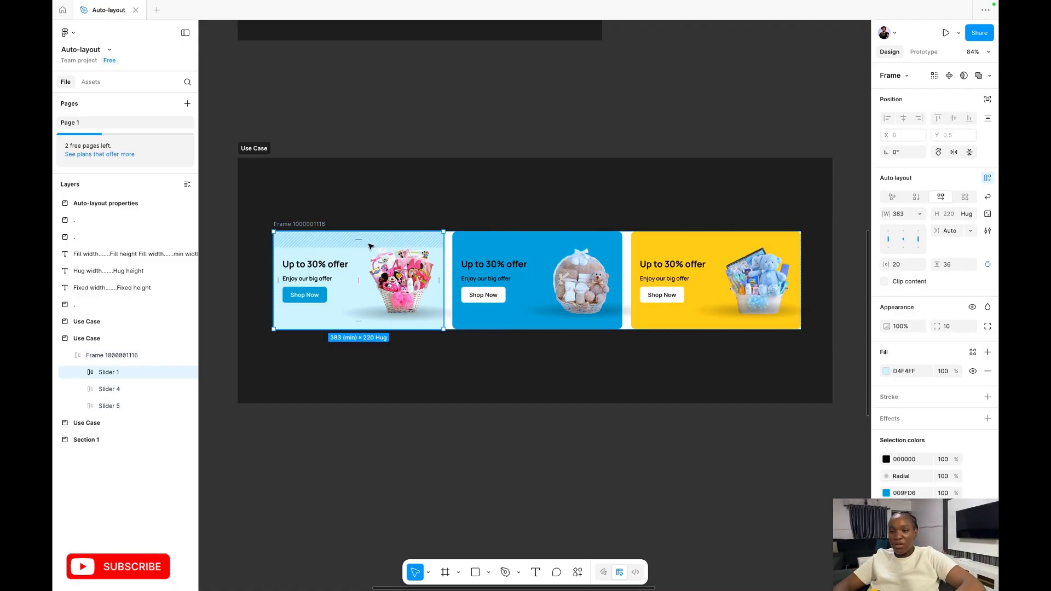
left_click(920, 215)
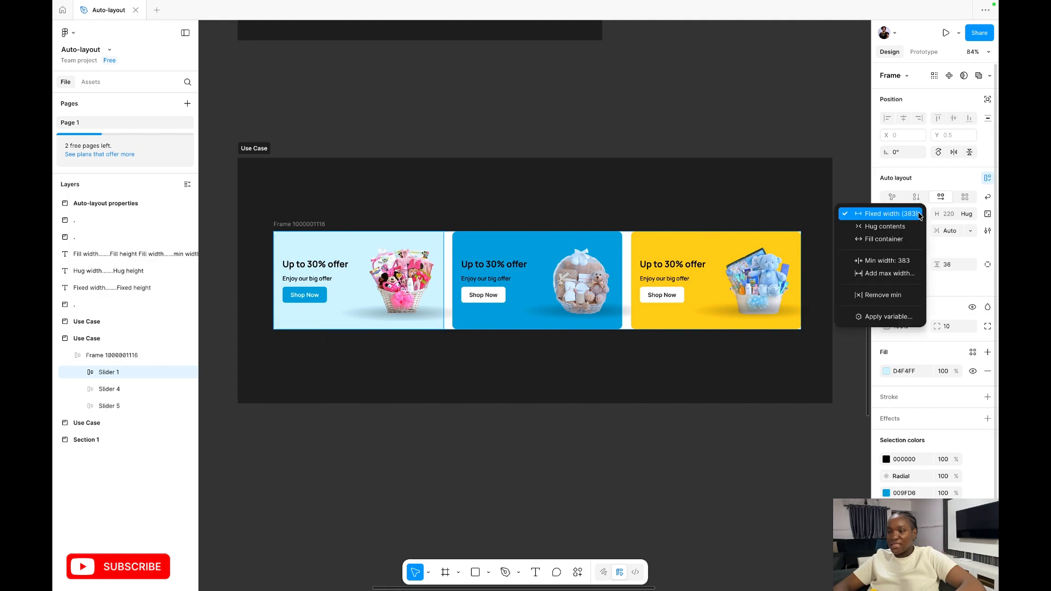
left_click(889, 240)
- Widen the auto layout frame around the three slider banners to about 1305
left_click(442, 203)
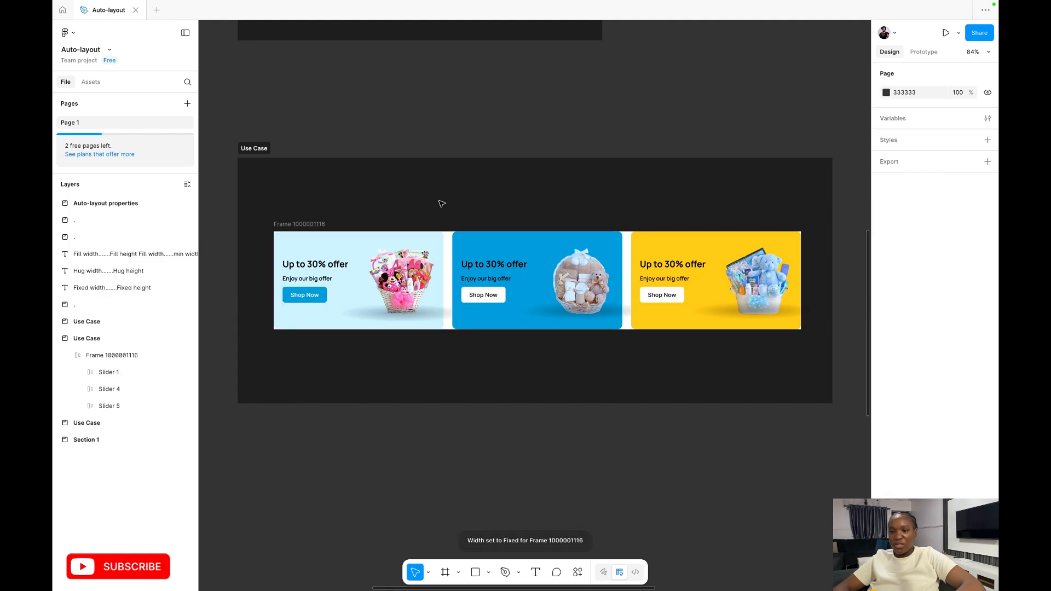
left_click(320, 225)
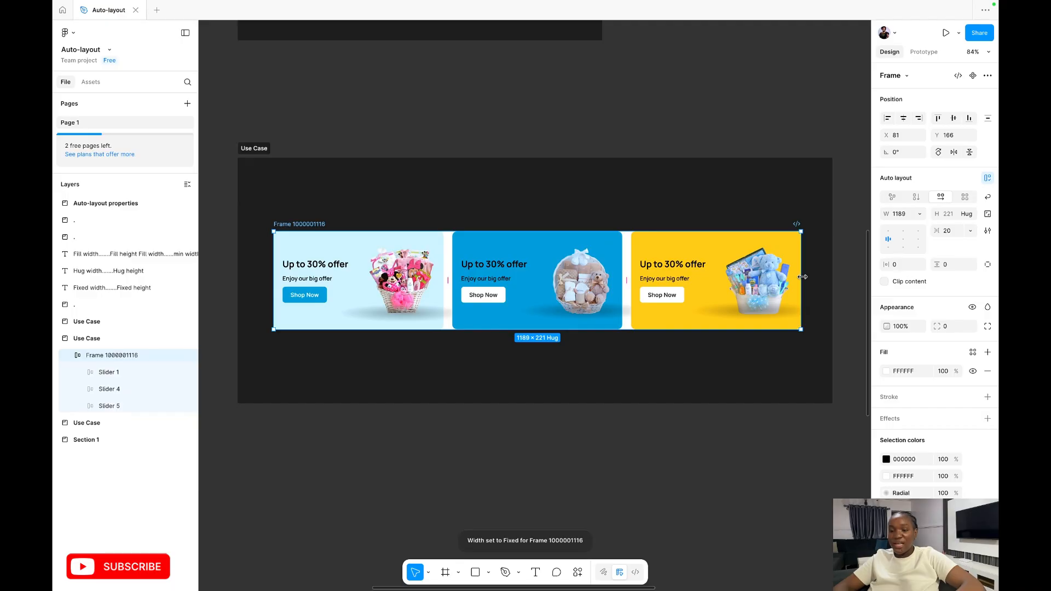
left_click_drag(803, 277, 852, 281)
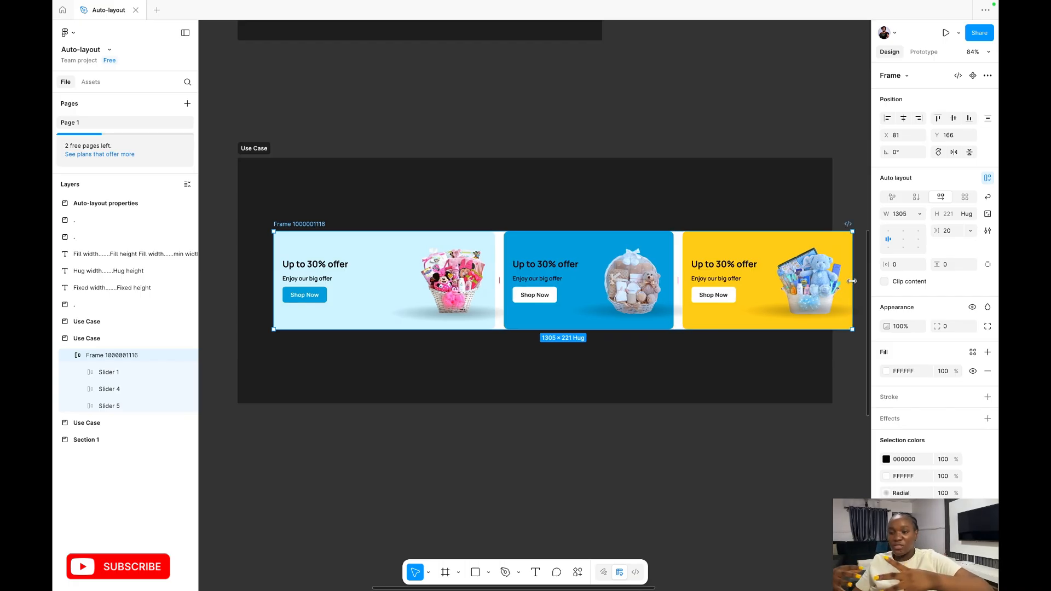
- Compare the width settings of the blue Slider 4, yellow Slider 5 and light-blue Slider 1 banners
left_click(635, 257)
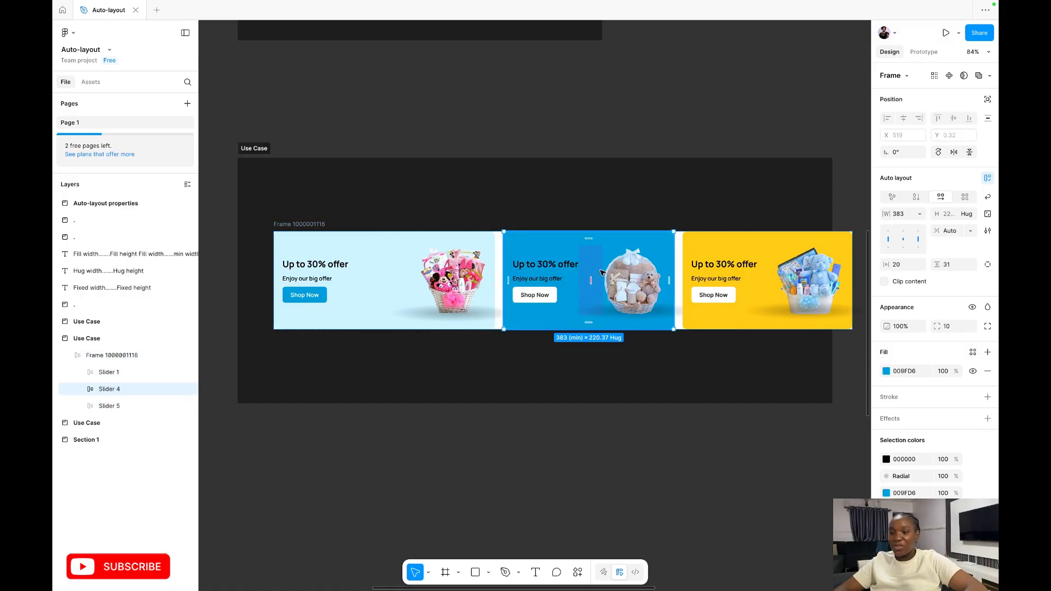
left_click(729, 251)
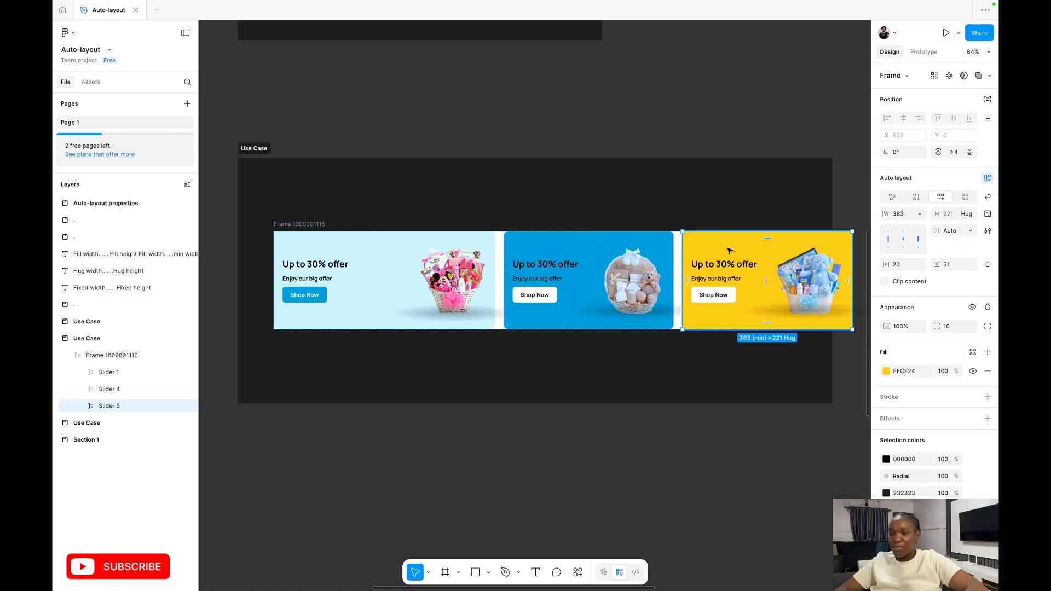
left_click(654, 242)
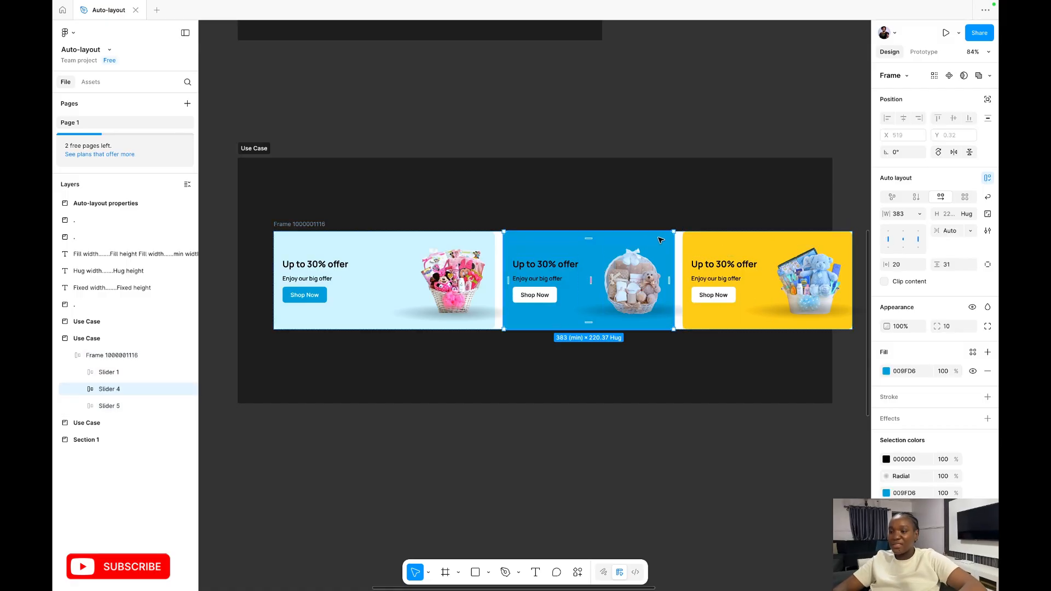
left_click(726, 264)
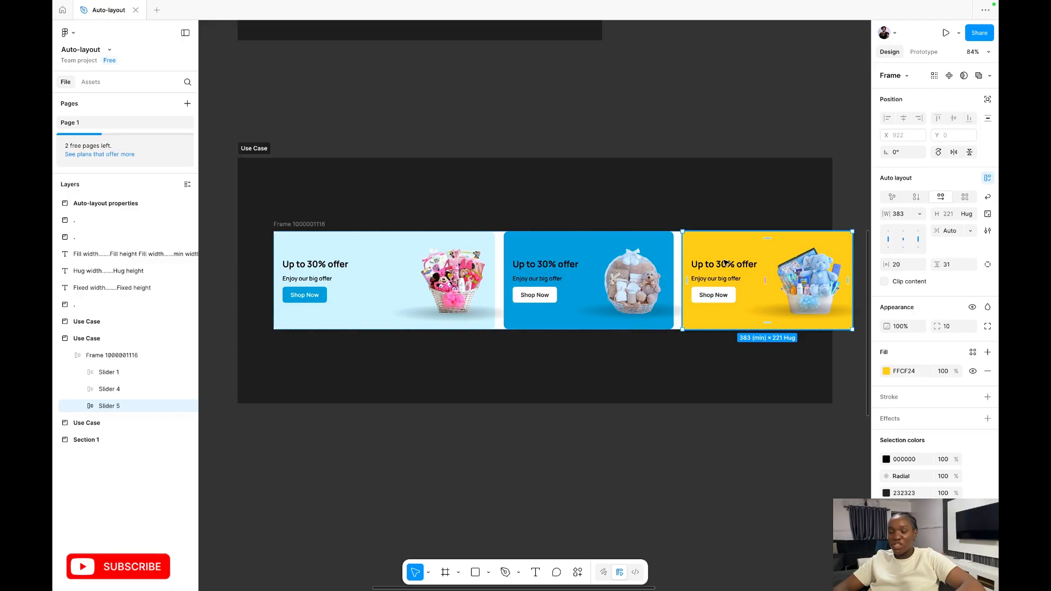
left_click(480, 250)
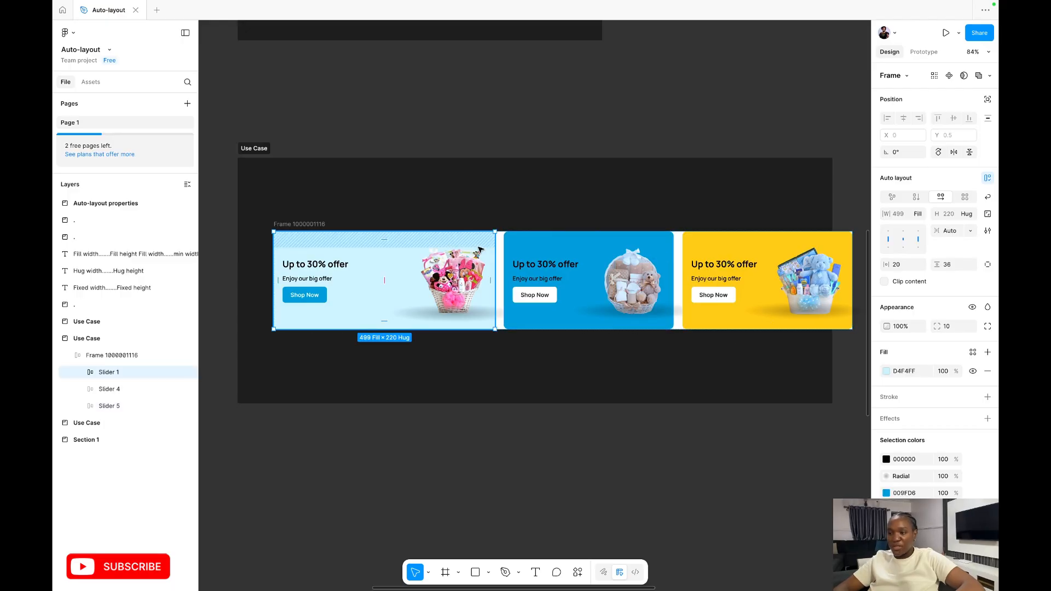
- Set the widths of the blue Slider 4 and the yellow Slider 5 banners to fill container
left_click(553, 245)
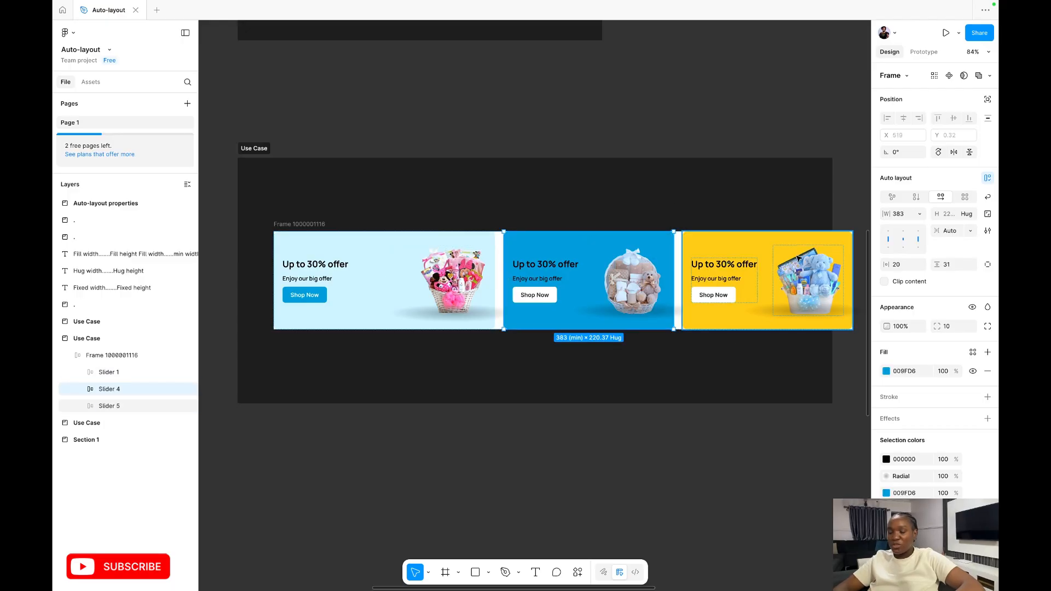
left_click(920, 214)
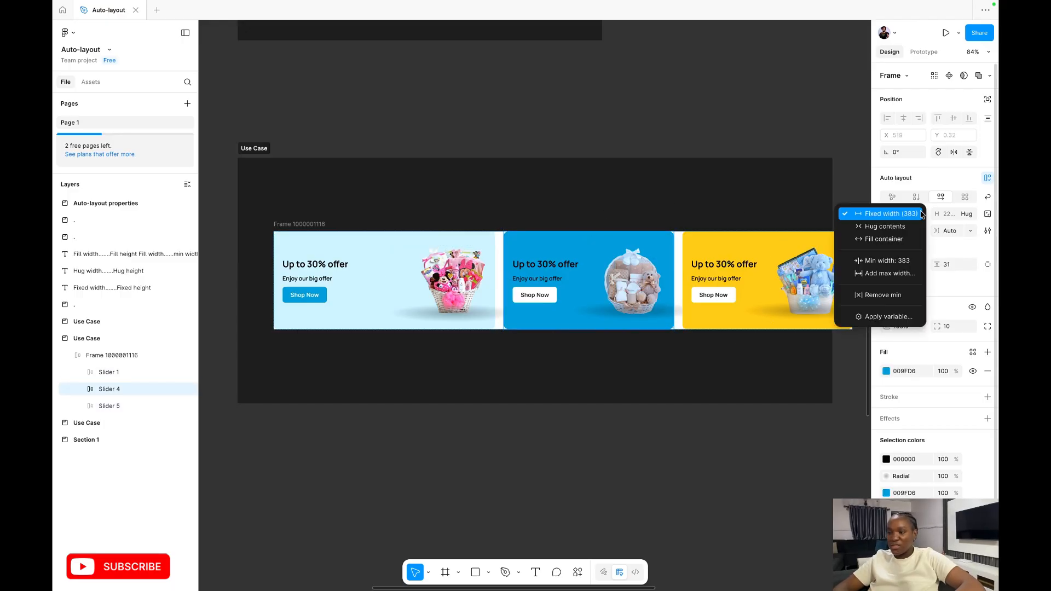
left_click(888, 239)
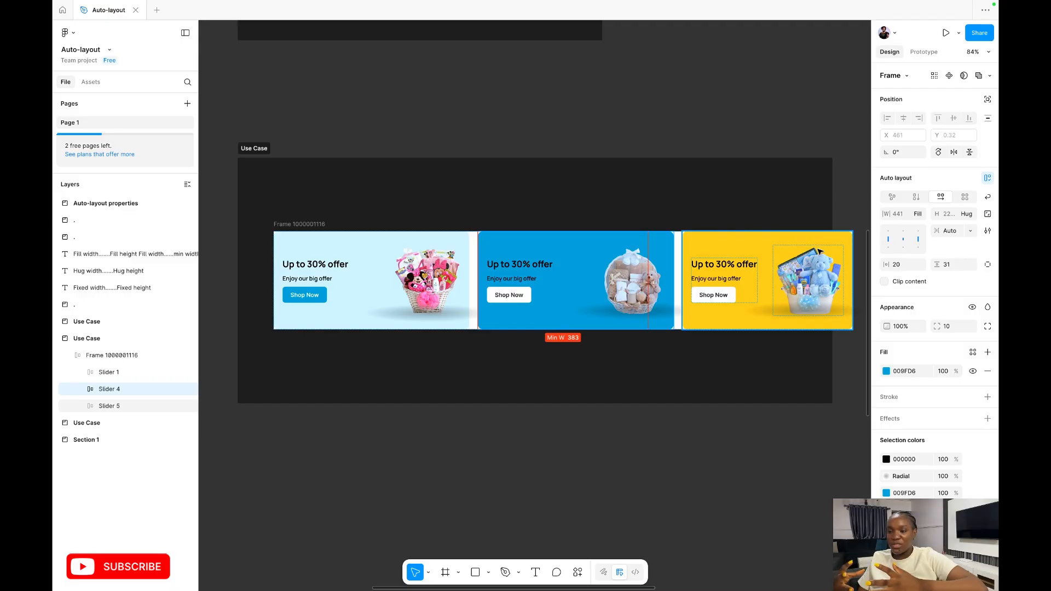
left_click(755, 246)
left_click(918, 215)
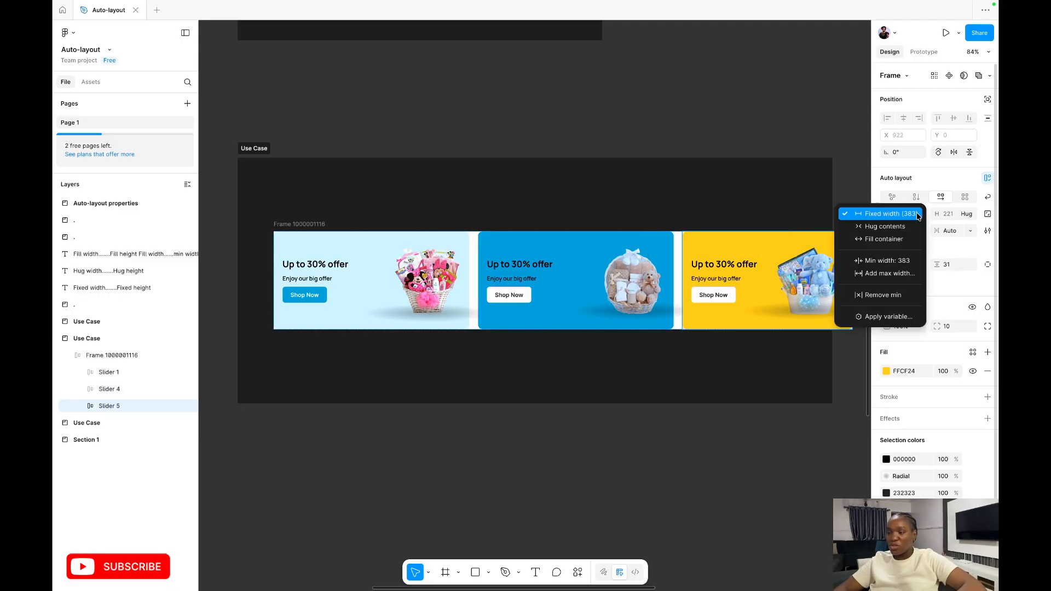
left_click(891, 239)
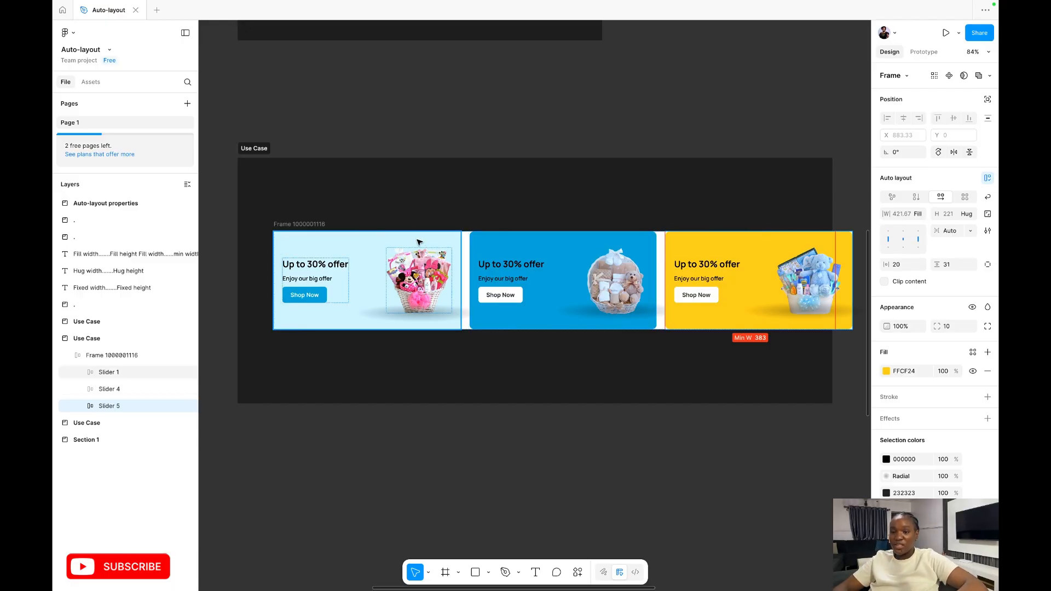
- Resize the frame around the three slider banners to about 1207 wide and set its width to hug contents
left_click(324, 224)
left_click_drag(853, 266, 762, 279)
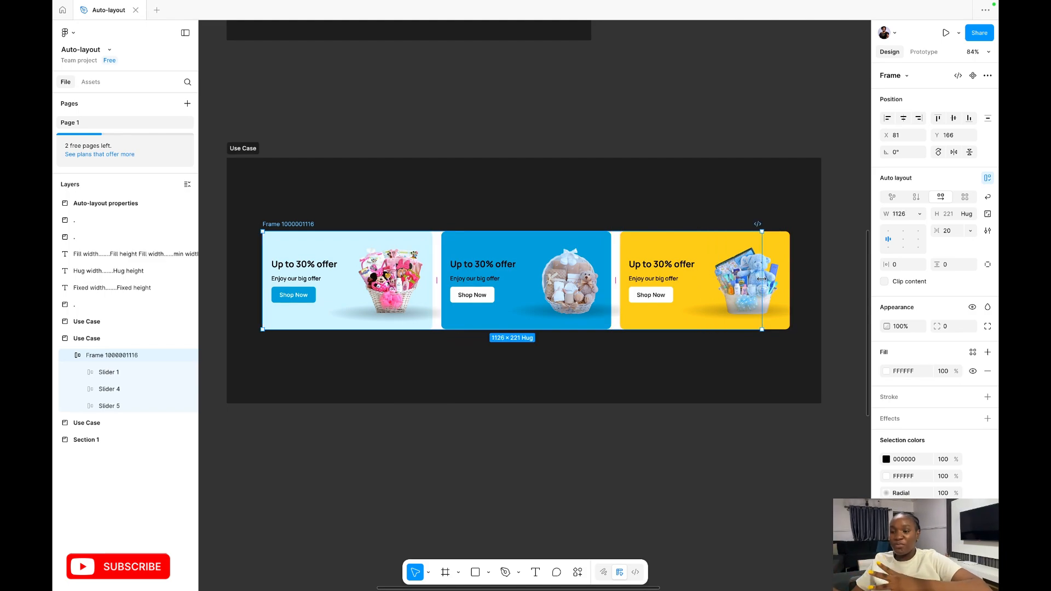
left_click_drag(761, 279, 797, 272)
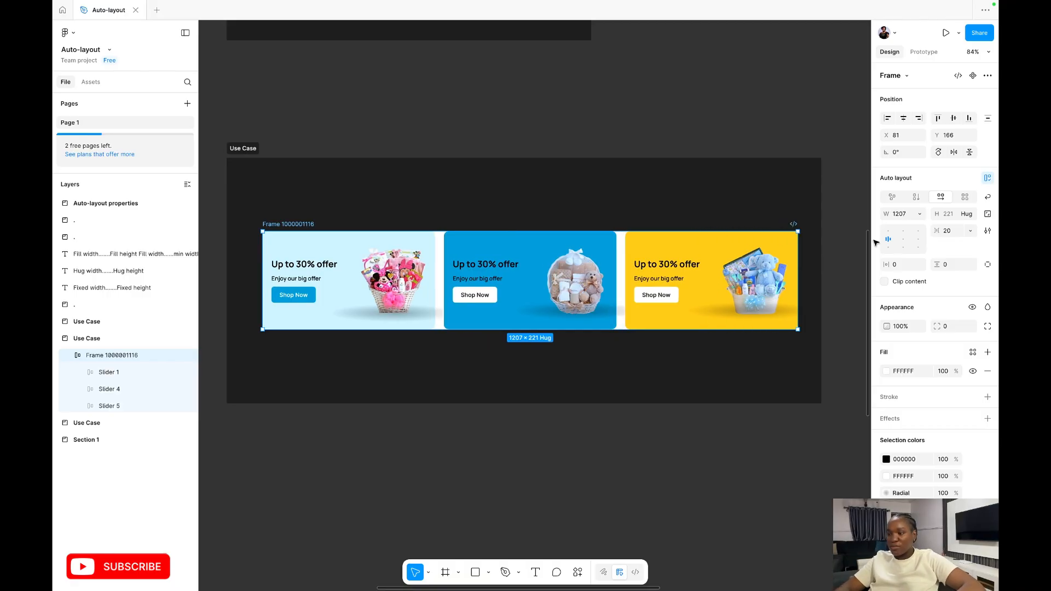
left_click(919, 215)
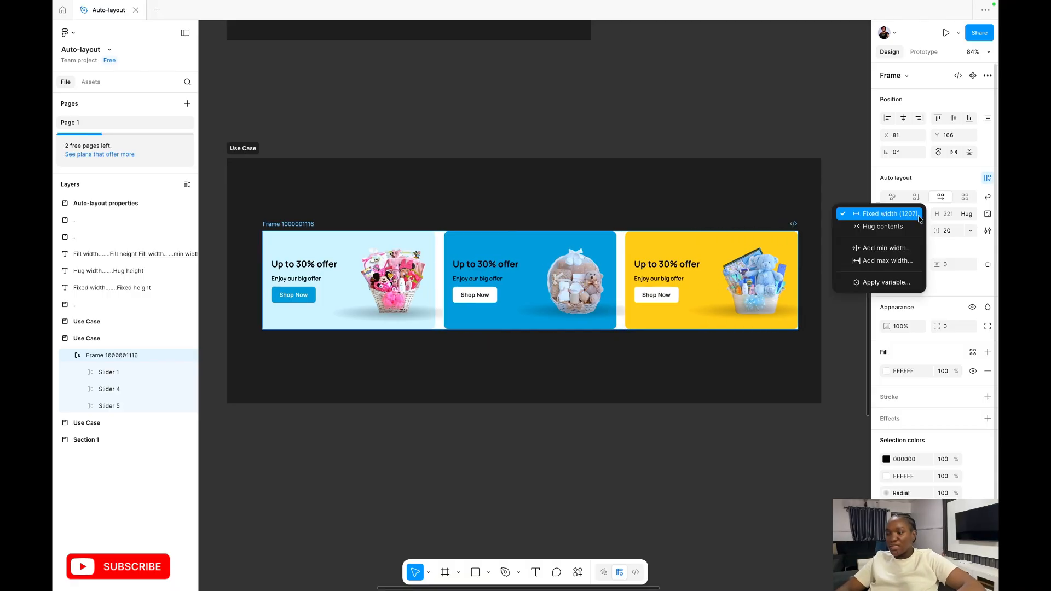
left_click(884, 225)
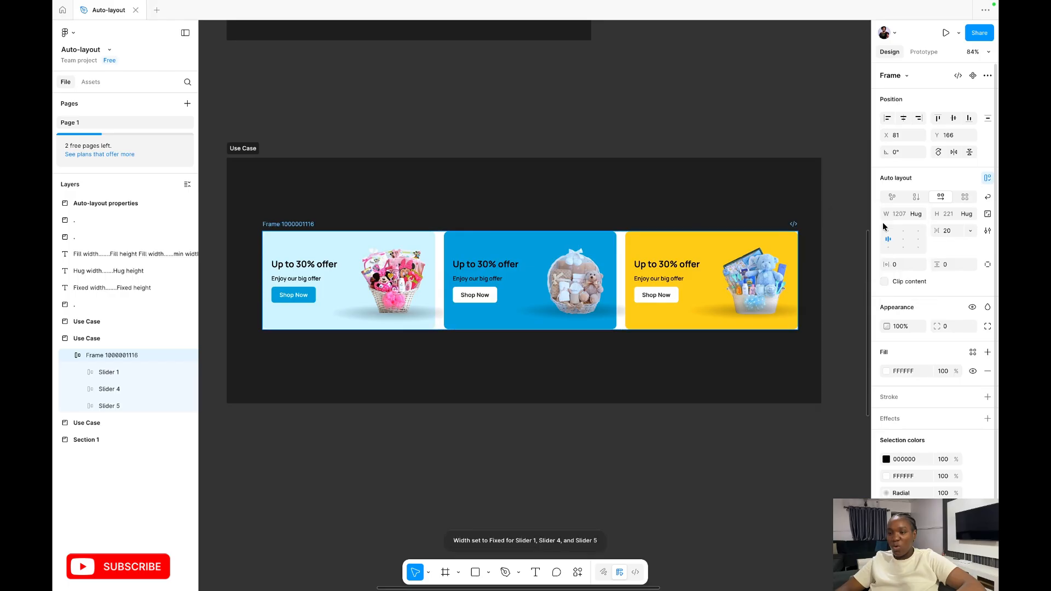
- Turn on wrapping for the slider banner frame and narrow it to about 684 so the banners stack
left_click(987, 199)
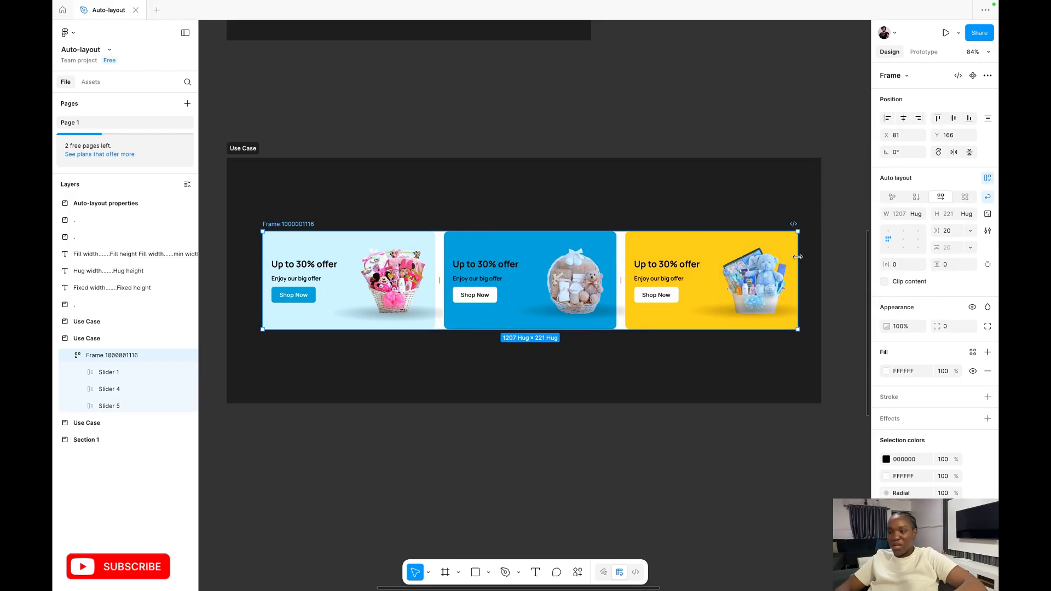
left_click_drag(799, 259, 741, 260)
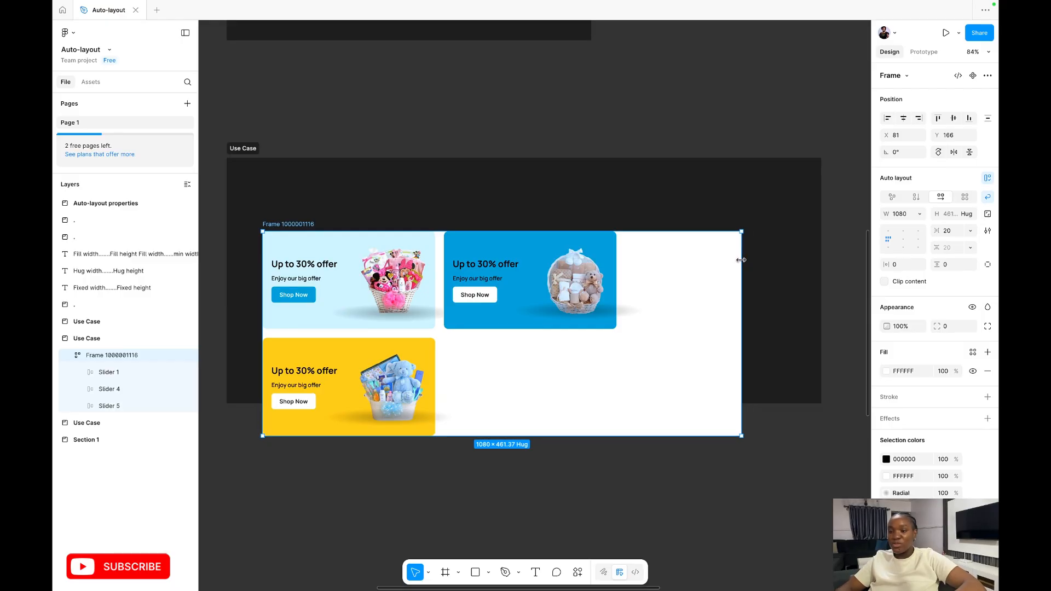
left_click_drag(741, 260, 566, 265)
- Set the widths of Slider 1, Slider 4 and Slider 5 to fill container and widen the wrapped frame around them
left_click(432, 272)
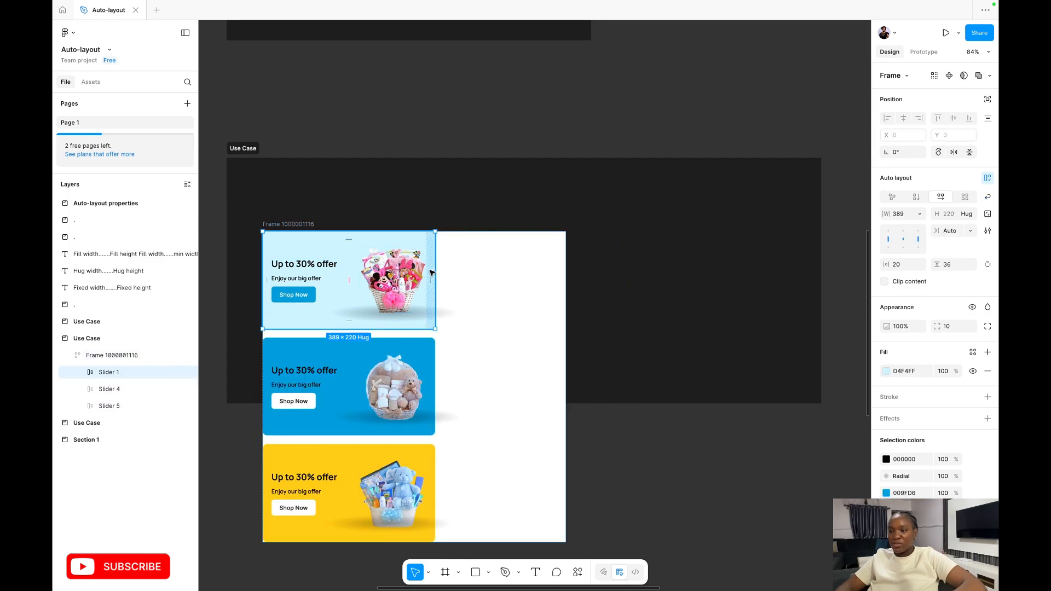
left_click(920, 214)
left_click(891, 239)
left_click(402, 370)
left_click(920, 214)
left_click(883, 240)
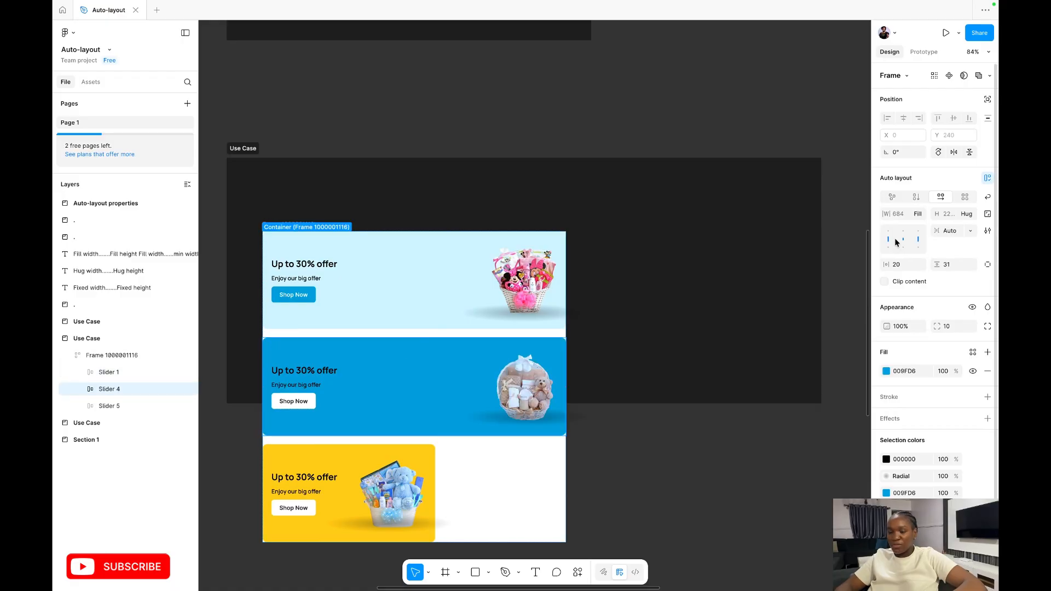
left_click(394, 482)
left_click(921, 215)
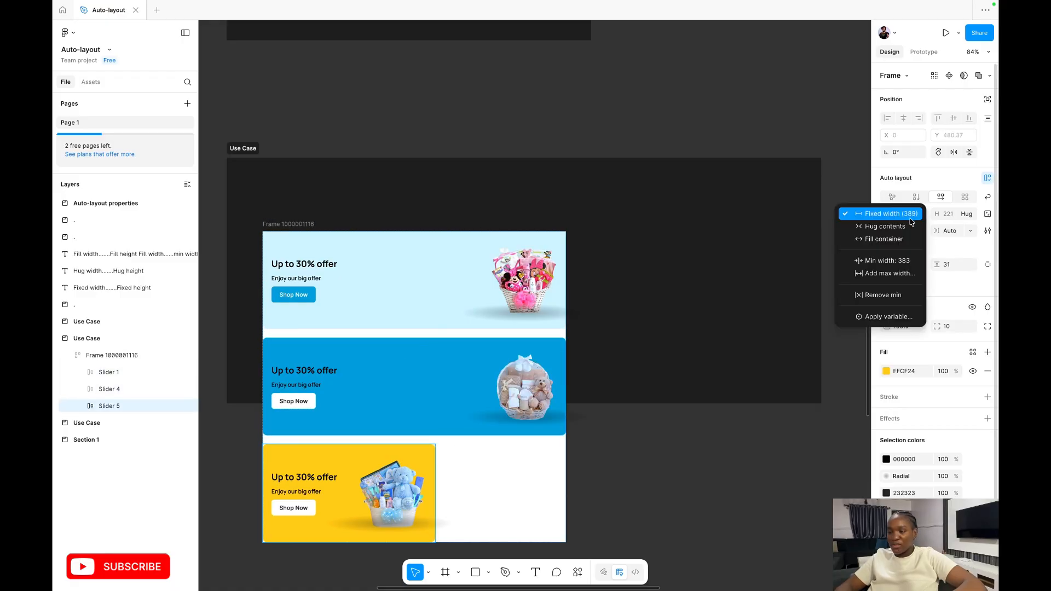
left_click(887, 239)
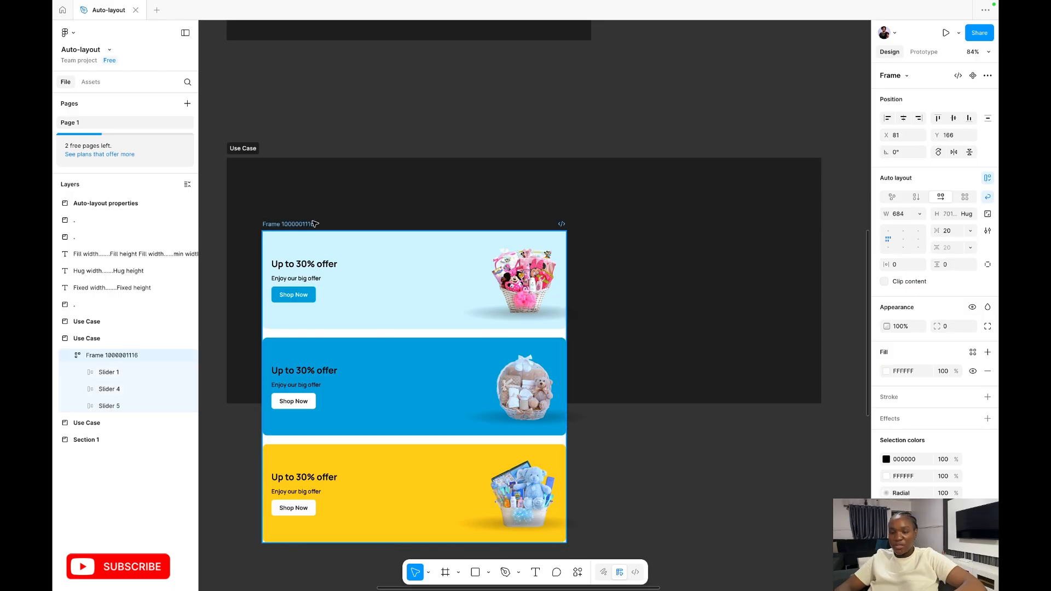
left_click(288, 224)
left_click_drag(566, 277, 633, 271)
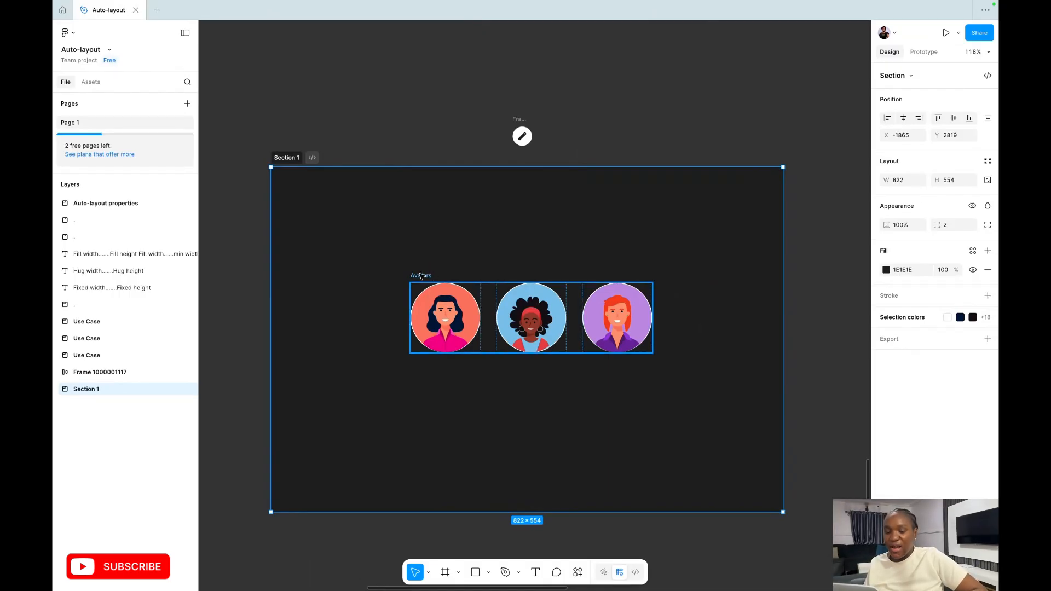
- Increase the gap between the items of the Avatars frame in steps of 10 and bring it down to -14
left_click(420, 275)
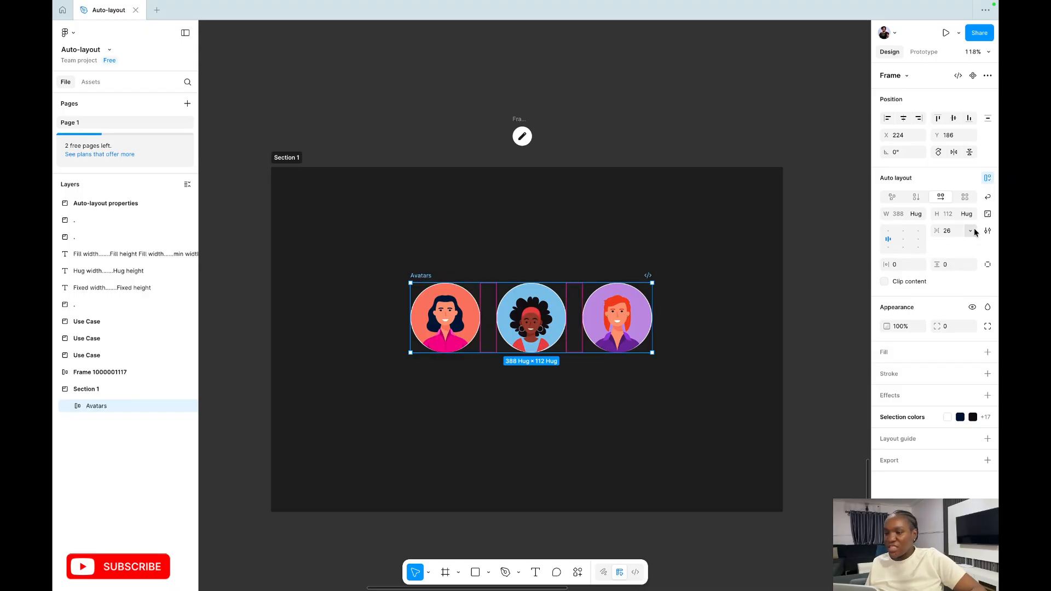
left_click(971, 231)
left_click(941, 233)
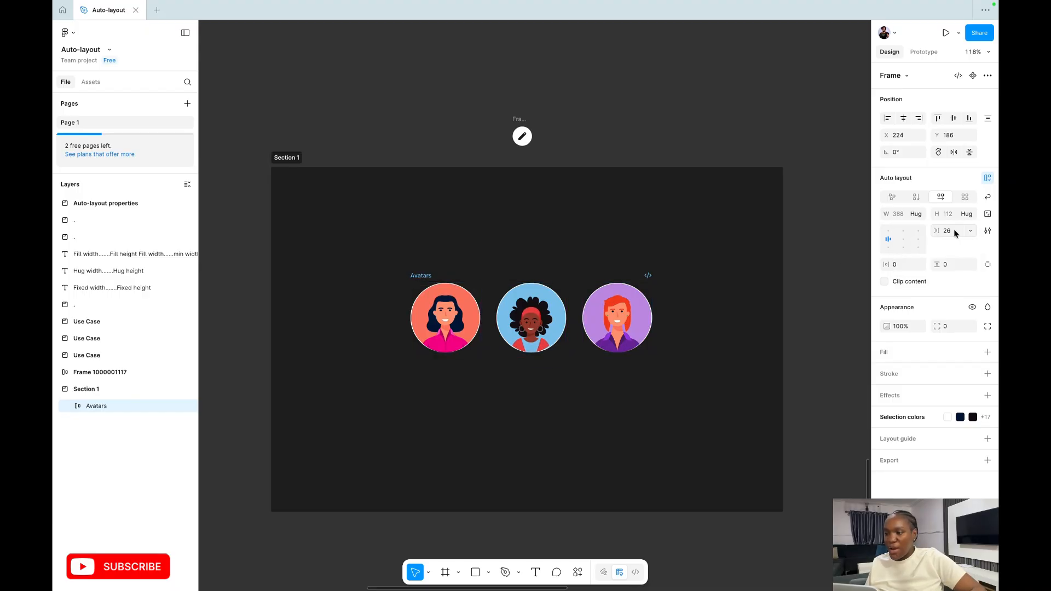
key("shift+Up")
key("shift+Up")
key("shift+Up")
key("shift+Up")
key("shift+Up")
key("shift+Up")
key("shift+Up")
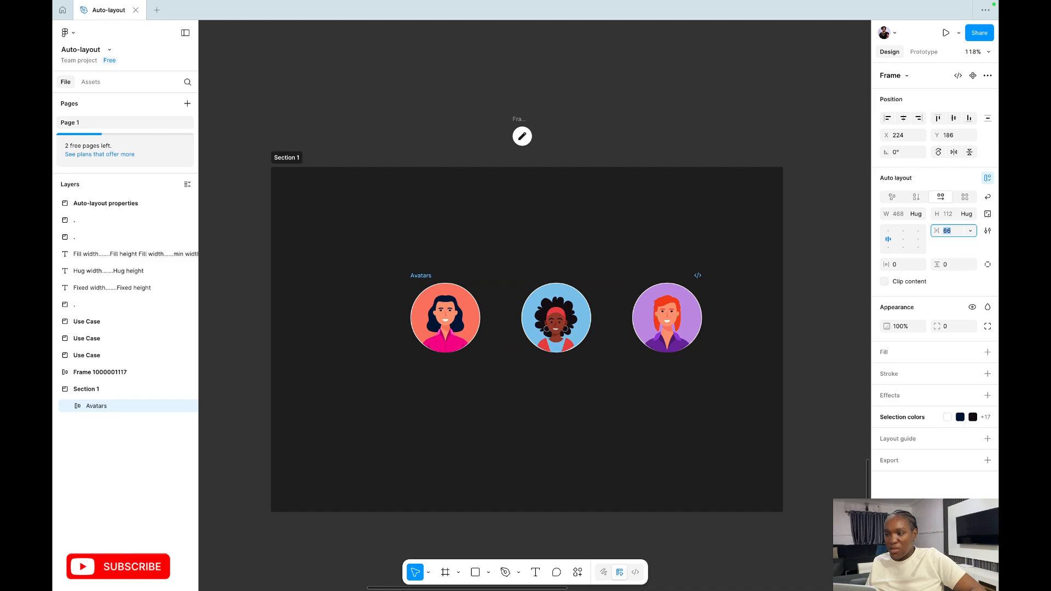
key("shift+Down")
key("shift+Down")
key("shift+Down")
key("shift+Down")
key("shift+Down")
key("shift+Down")
key("shift+Down")
key("shift+Down")
key("shift+Down")
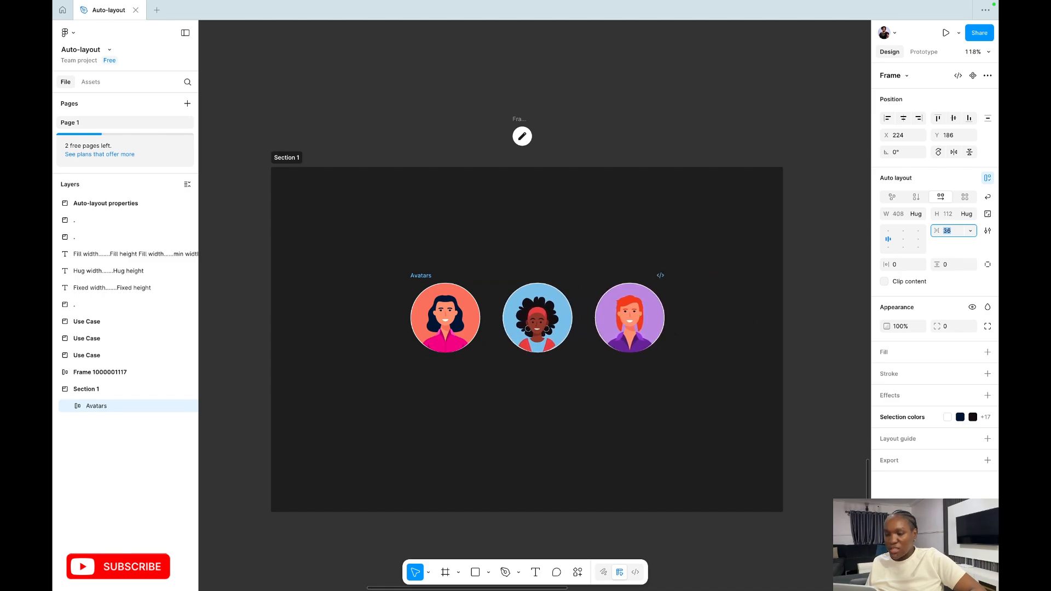
key("shift+Down")
key("shift+Down")
- Set the gap of the Avatars frame to Auto and narrow the frame to about 249 so the avatars overlap
left_click(971, 230)
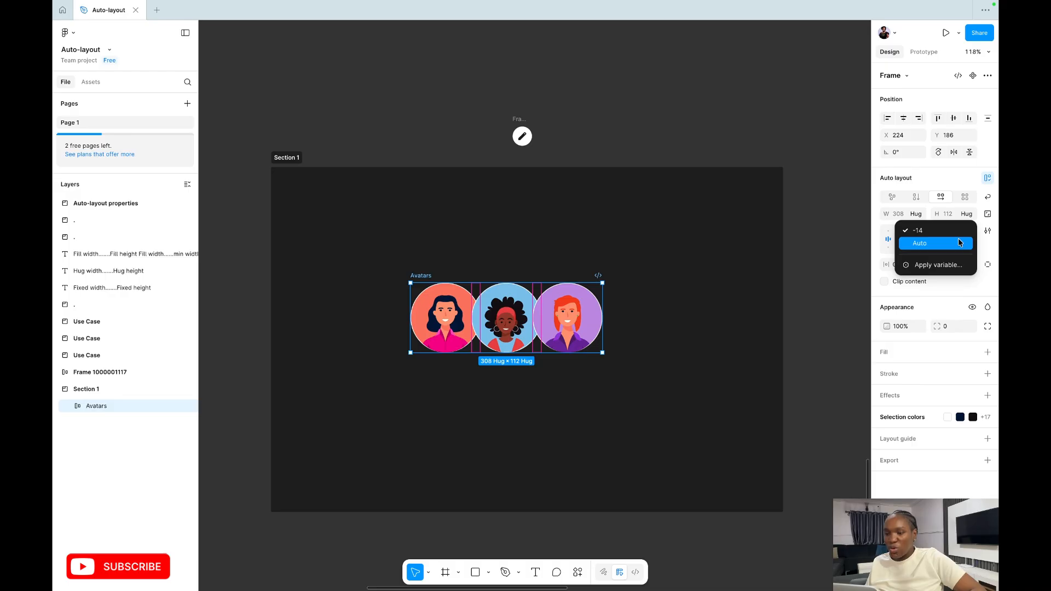
left_click(958, 242)
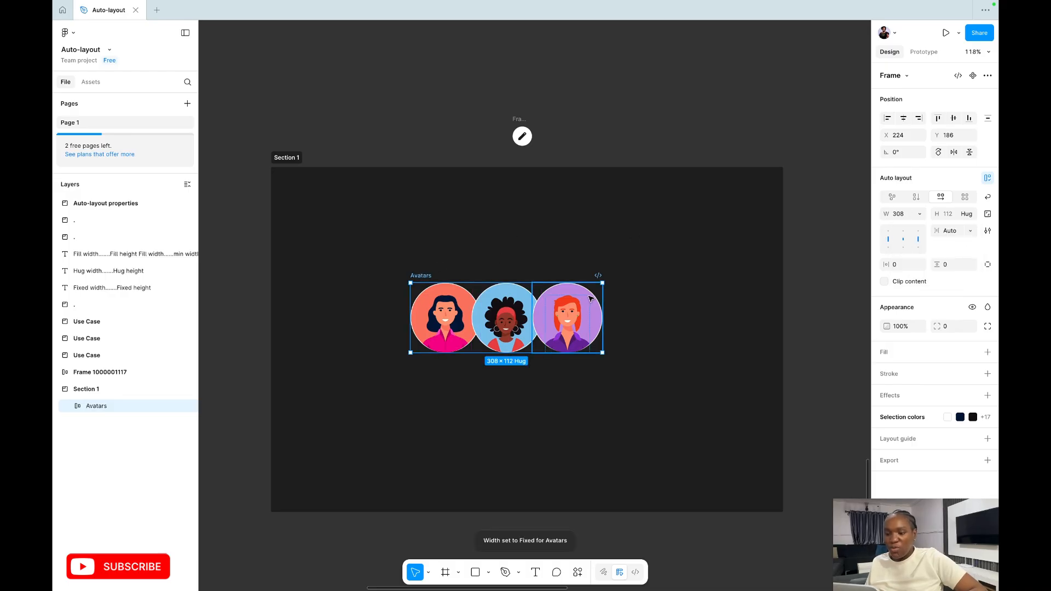
left_click_drag(602, 299, 586, 313)
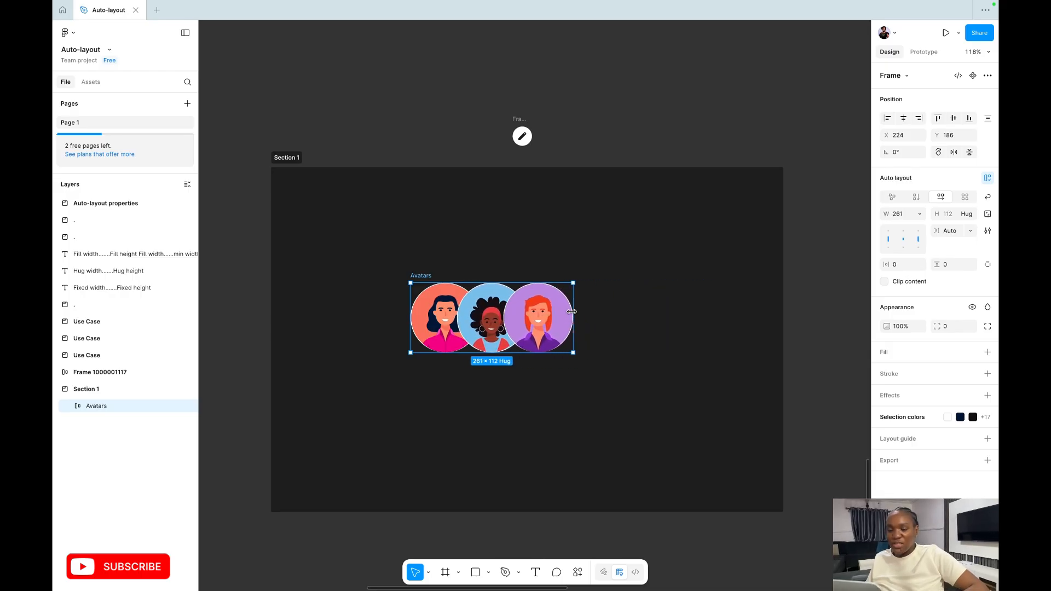
left_click_drag(570, 310, 566, 311)
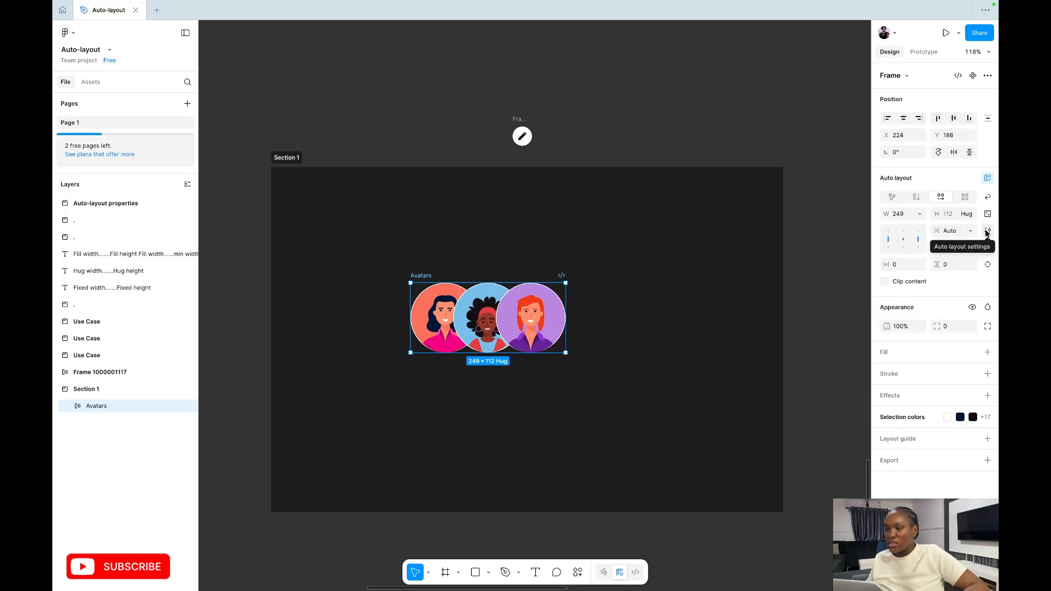
- Set Strokes to Included in the auto layout settings of the Avatars frame
left_click(988, 232)
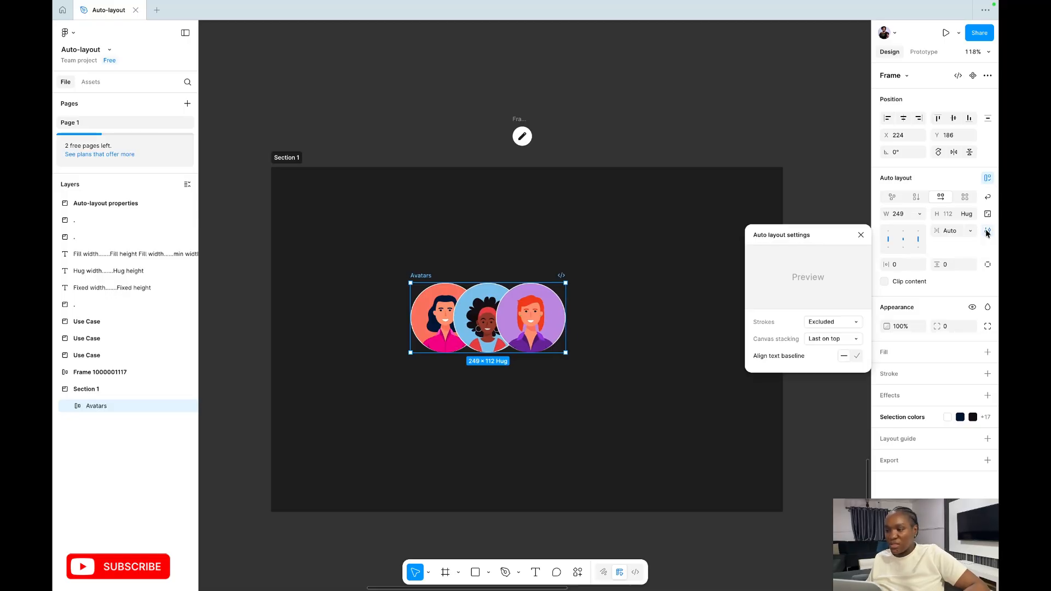
left_click(824, 322)
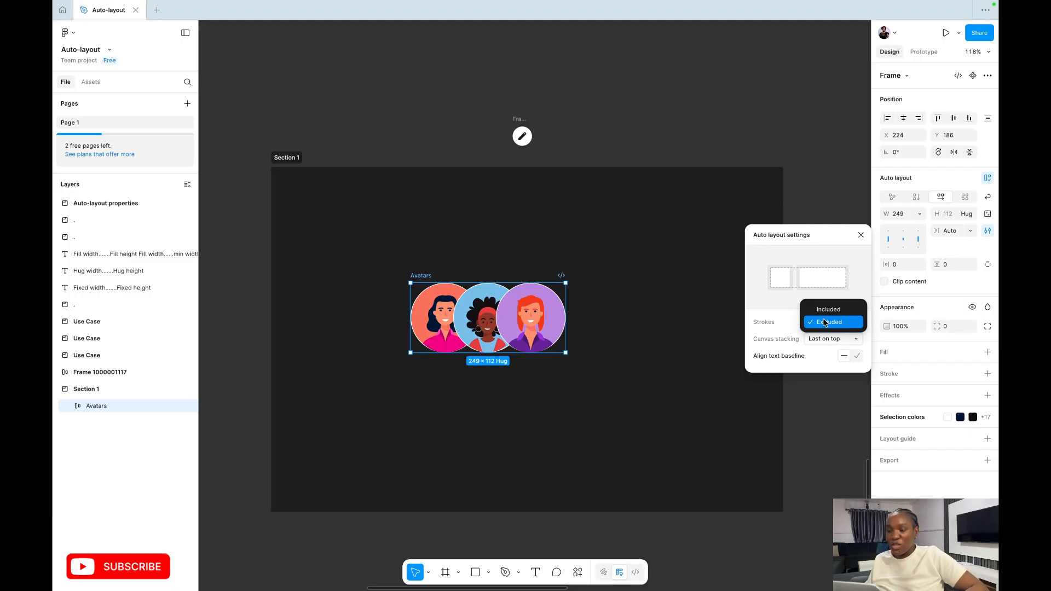
left_click(829, 309)
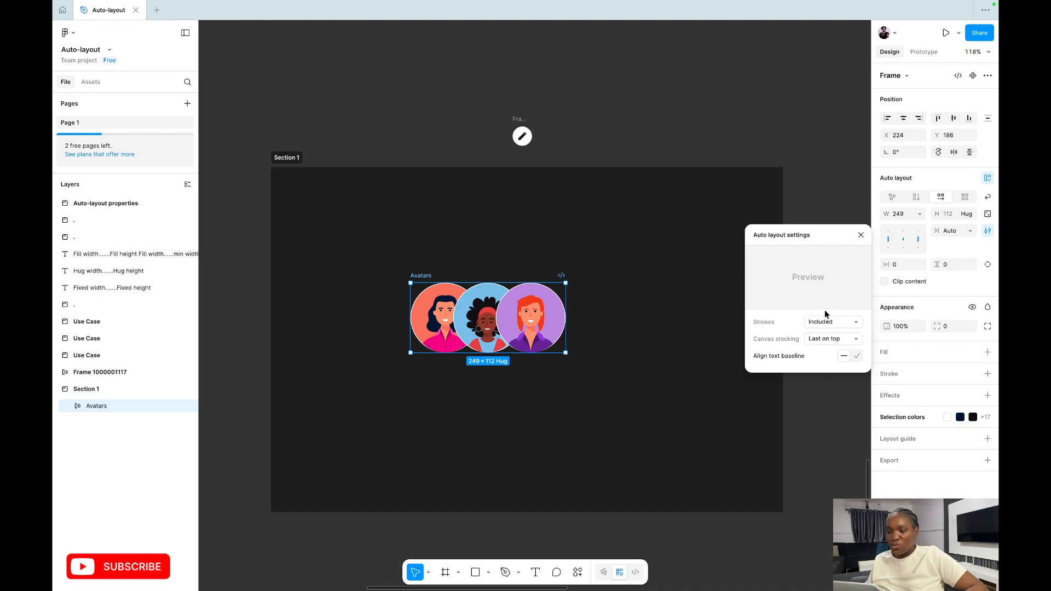
left_click(823, 322)
left_click(801, 327)
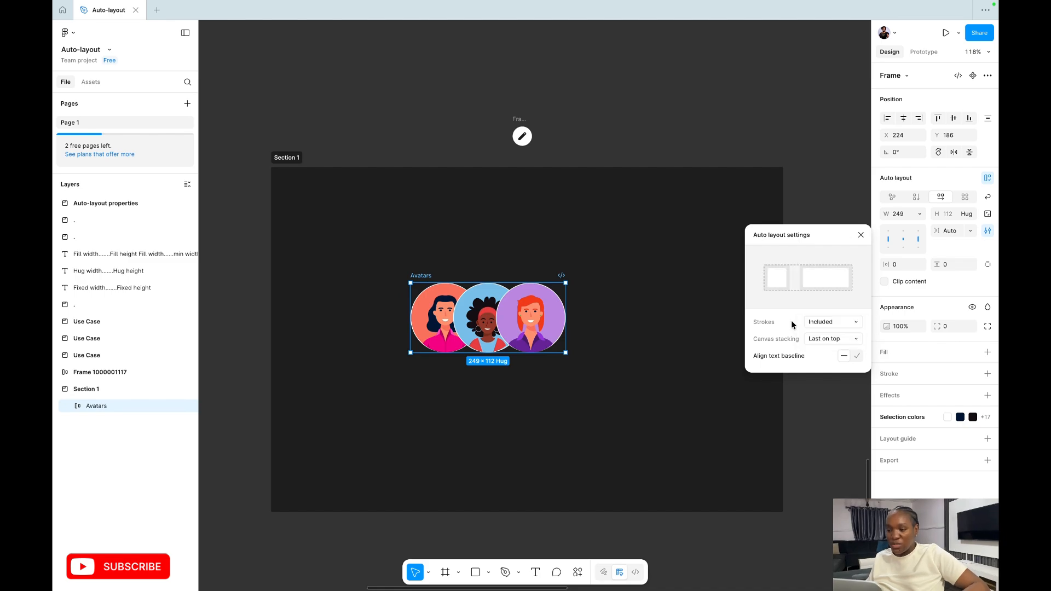
- Try First on top as the canvas stacking for the avatars and switch it back to Last on top
left_click(819, 340)
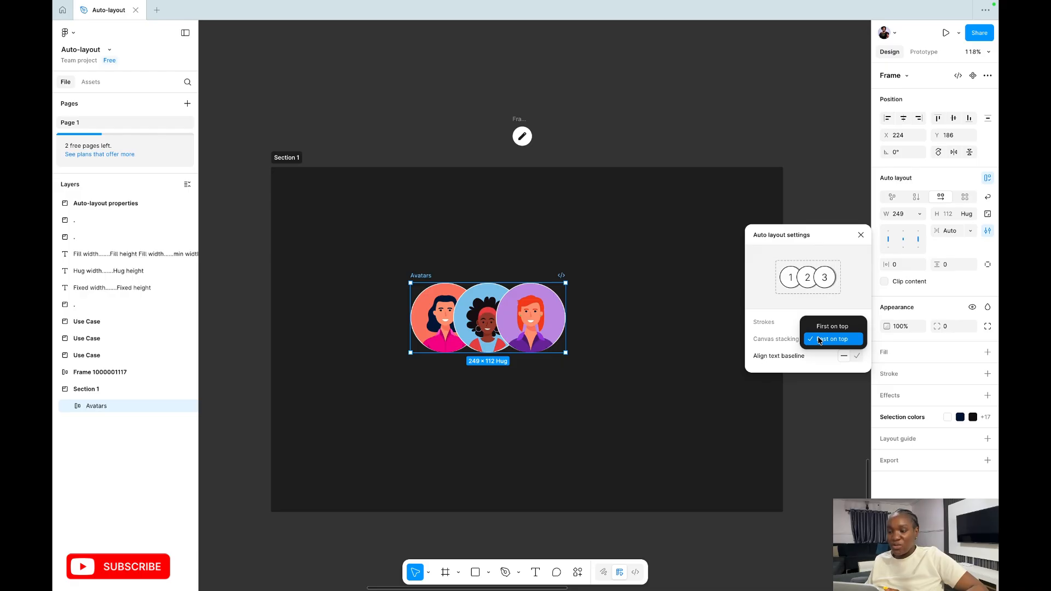
left_click(832, 329)
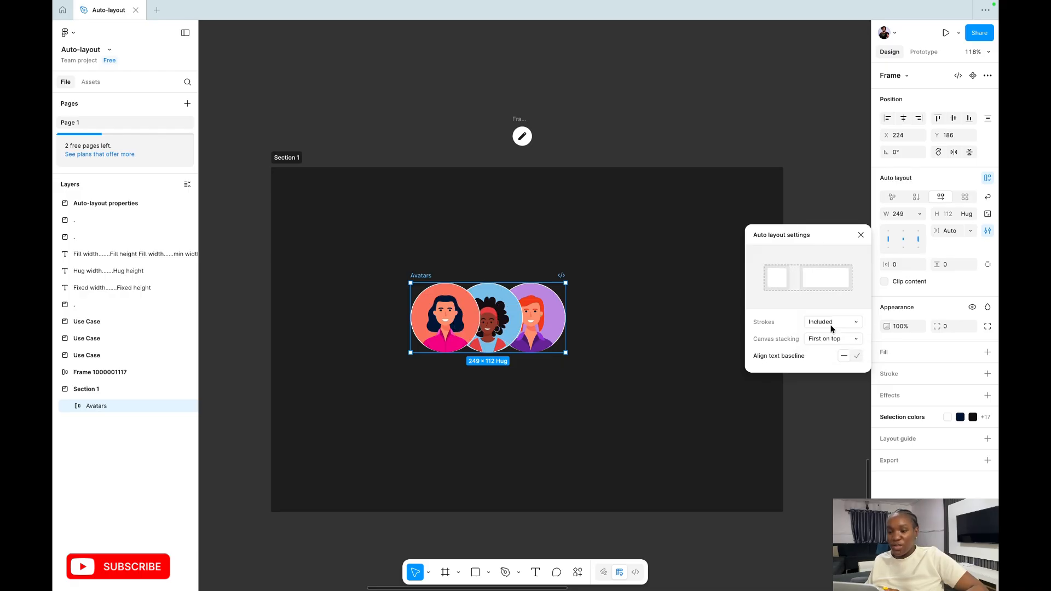
left_click(827, 339)
left_click(826, 353)
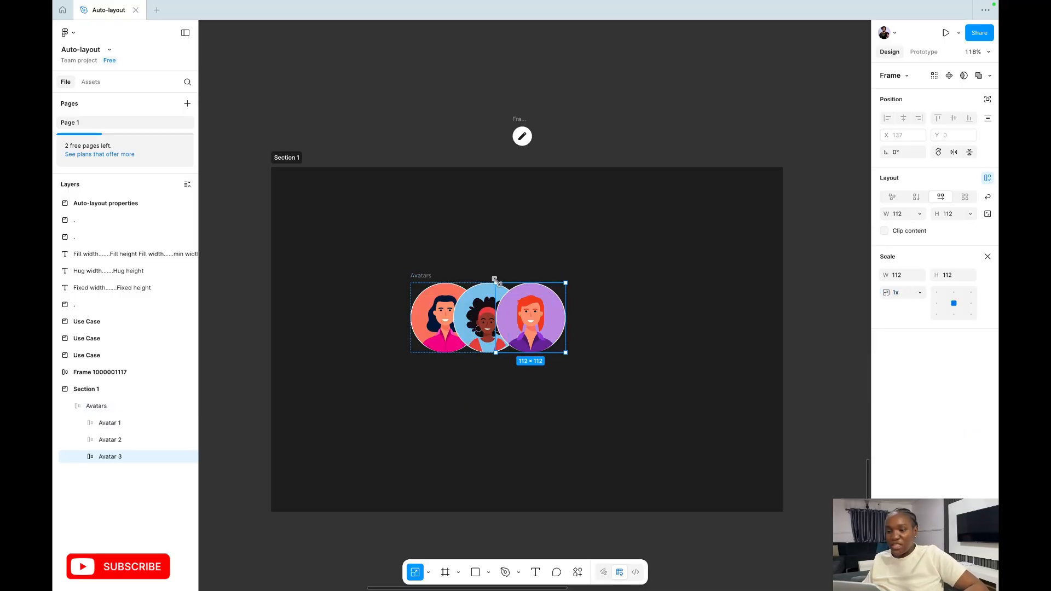
- Scale down Avatar 2 and Avatar 3 so the three avatars decrease in size, with Avatar 3 the smallest
mouse_move(497, 283)
left_mouse_down()
mouse_move(513, 295)
mouse_move(484, 291)
left_mouse_up()
left_click(495, 304)
left_click(419, 275)
left_click(989, 257)
- Try text baseline alignment on the Avatars frame in its auto layout settings and turn it off again
left_click(989, 231)
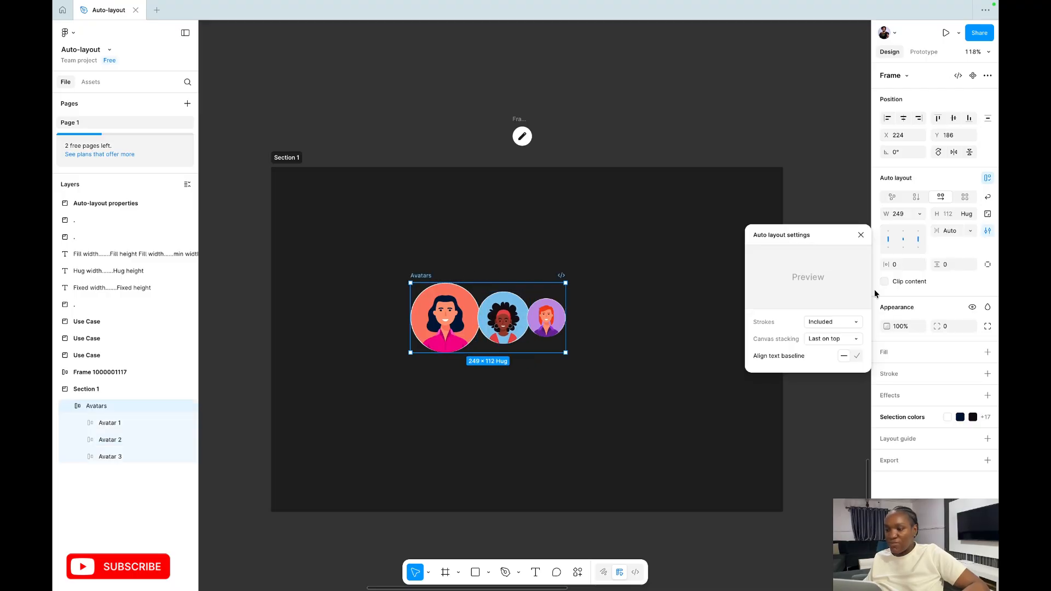
left_click(857, 357)
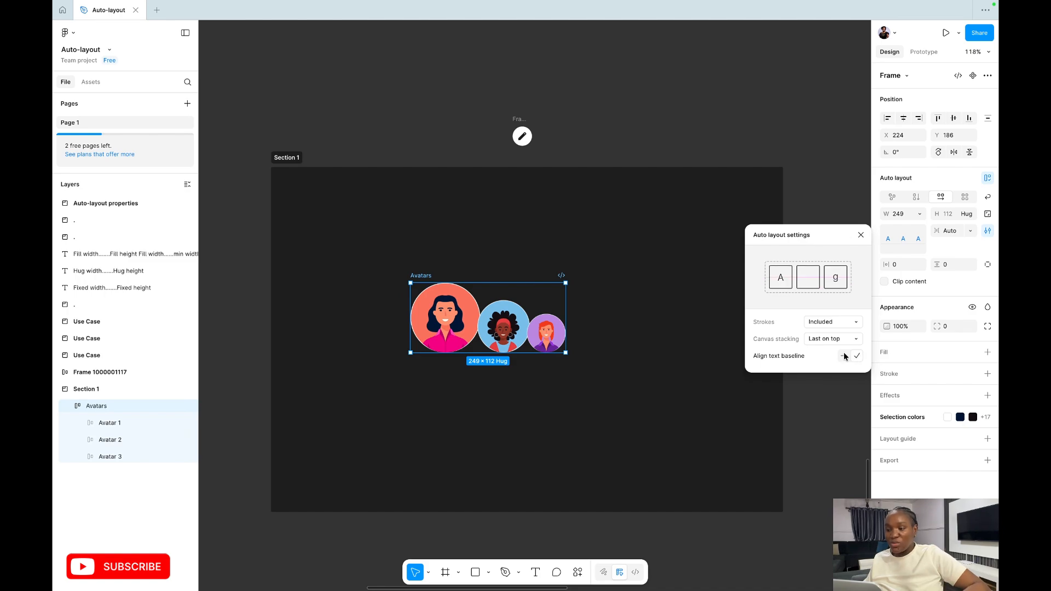
left_click(843, 355)
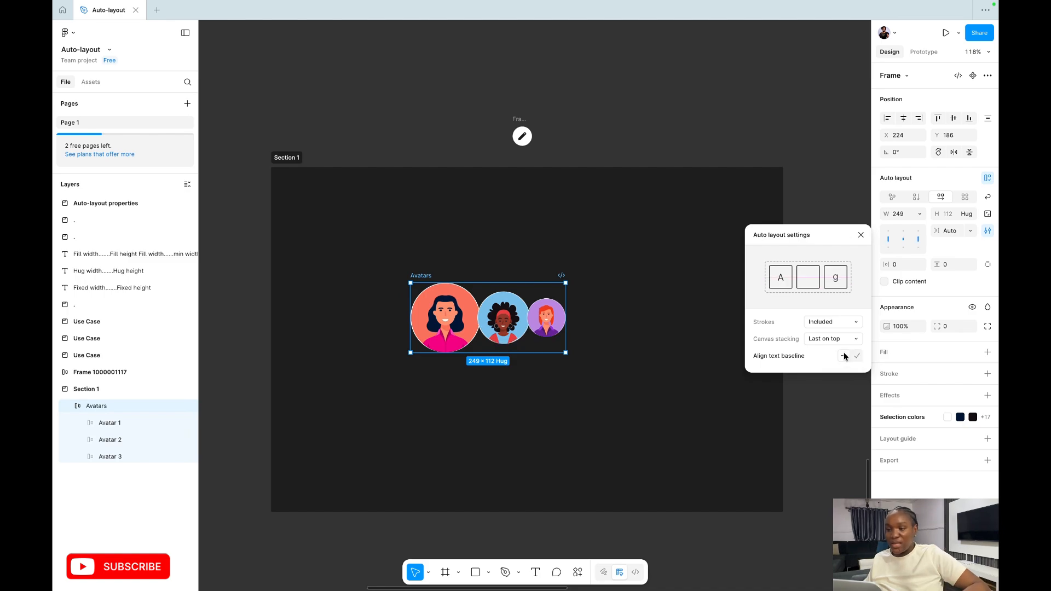
- Widen the Avatars frame to about 368 so the avatars spread apart
left_click_drag(565, 310, 640, 310)
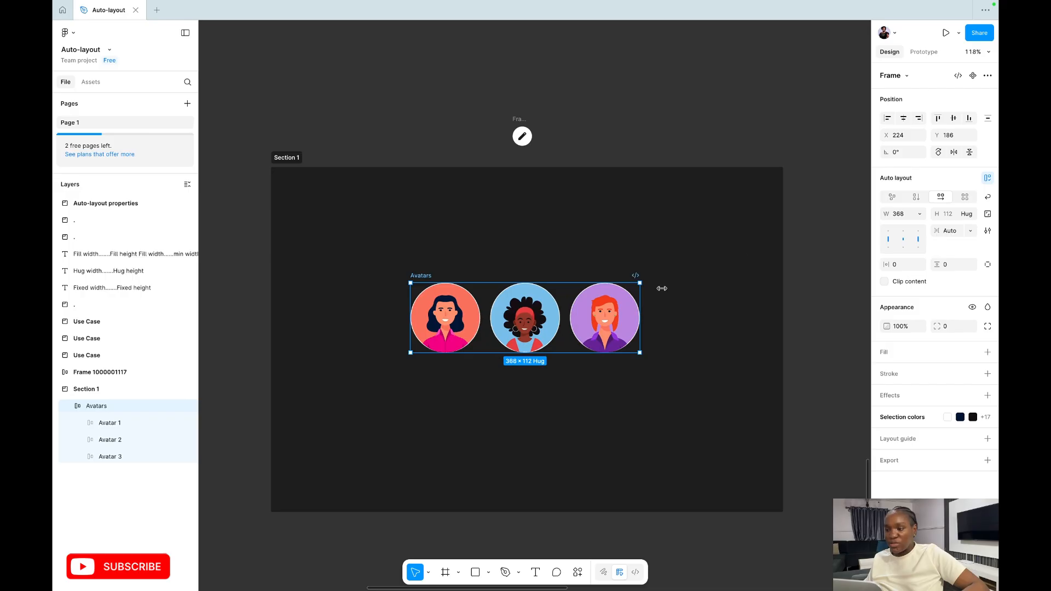
- Add a white FFFFFF fill to the Avatars frame and deselect it
left_click(989, 353)
left_click(715, 257)
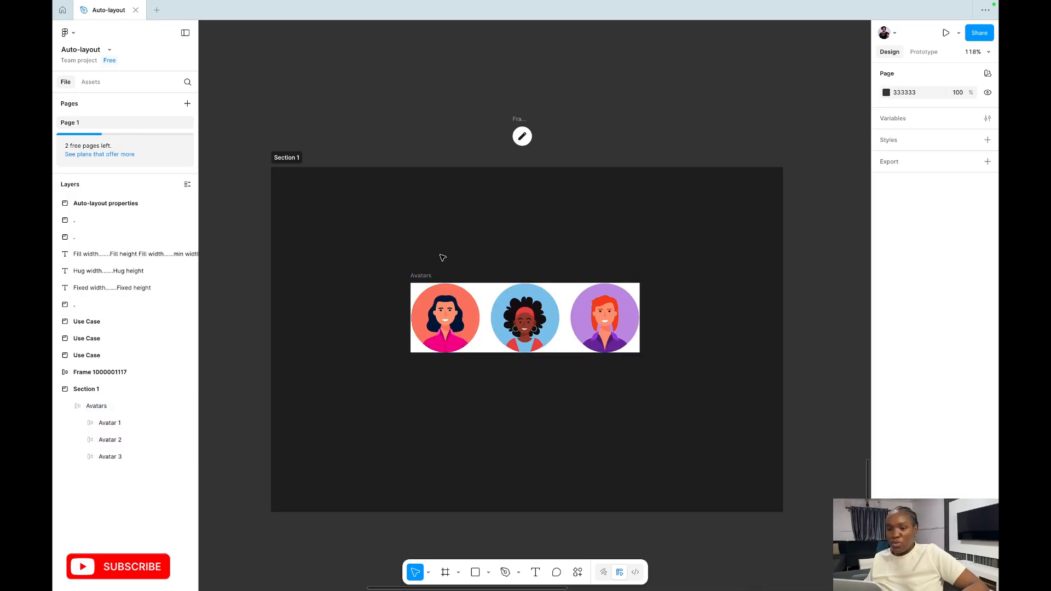
- Widen the Avatars frame to about 535 and reposition it in the section at about X 144, Y 173
left_click(423, 277)
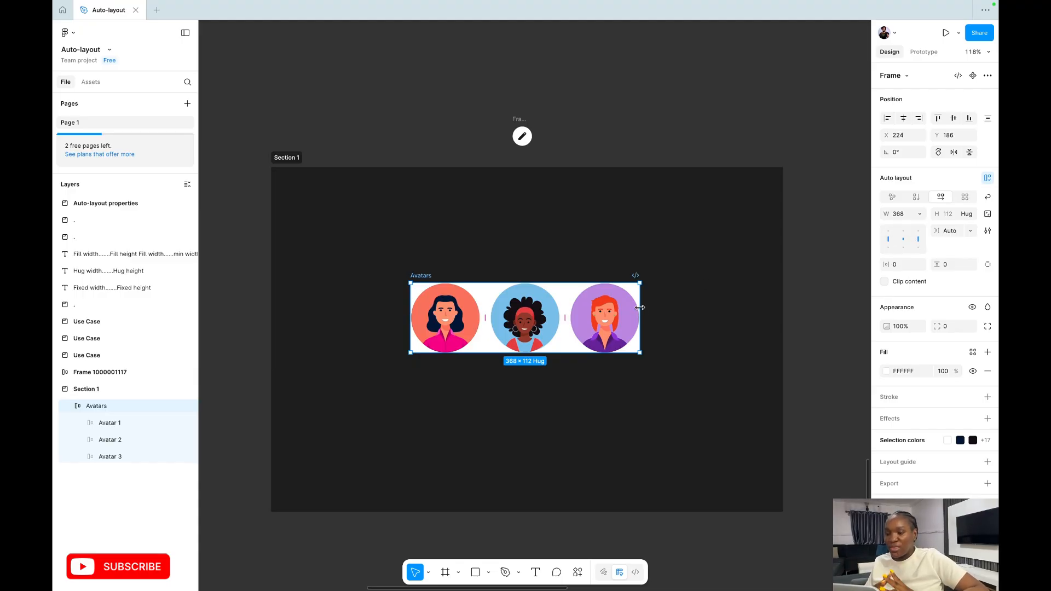
left_click_drag(640, 308, 744, 308)
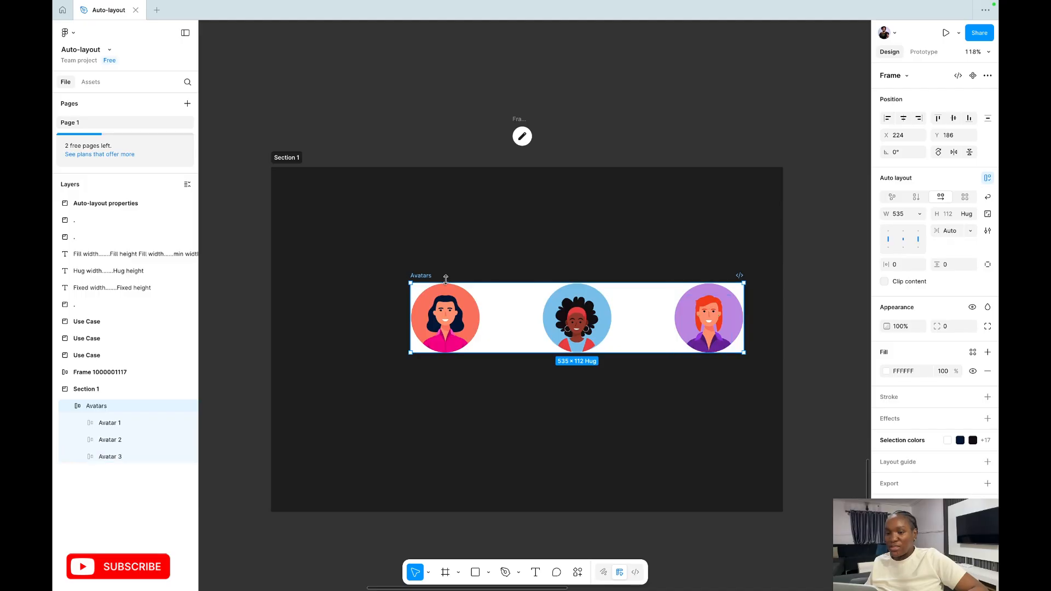
left_click_drag(432, 276, 382, 268)
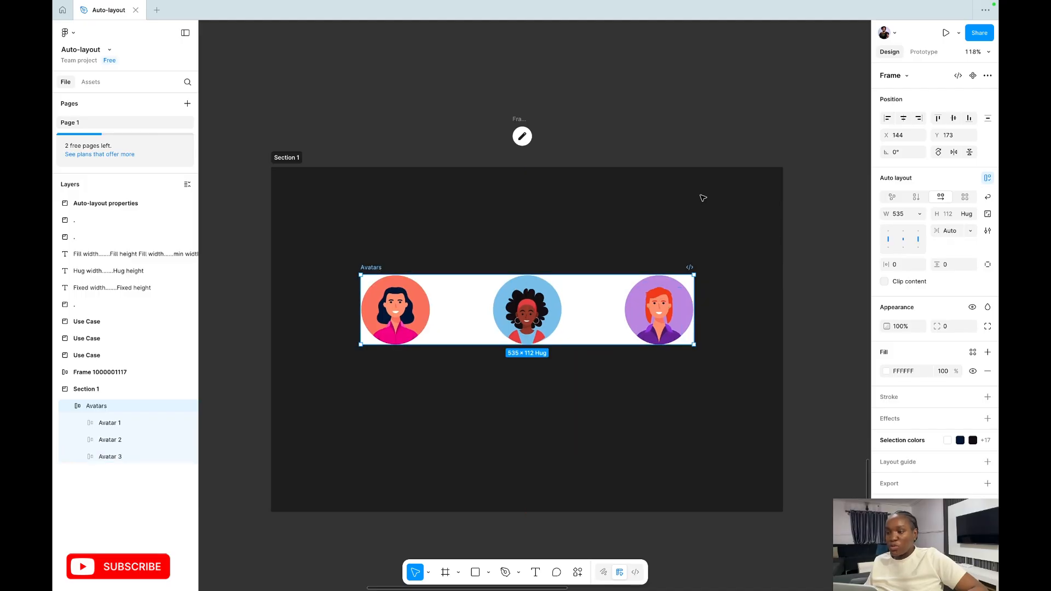
- Align the avatars left in their frame and switch the horizontal gap to the fixed value -14
left_click(889, 240)
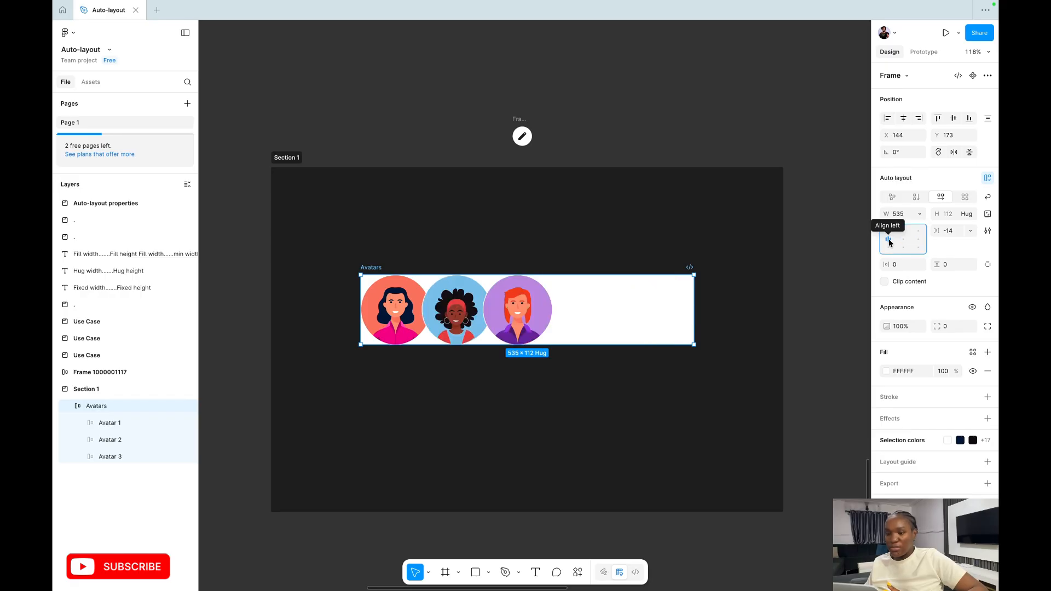
left_click(971, 231)
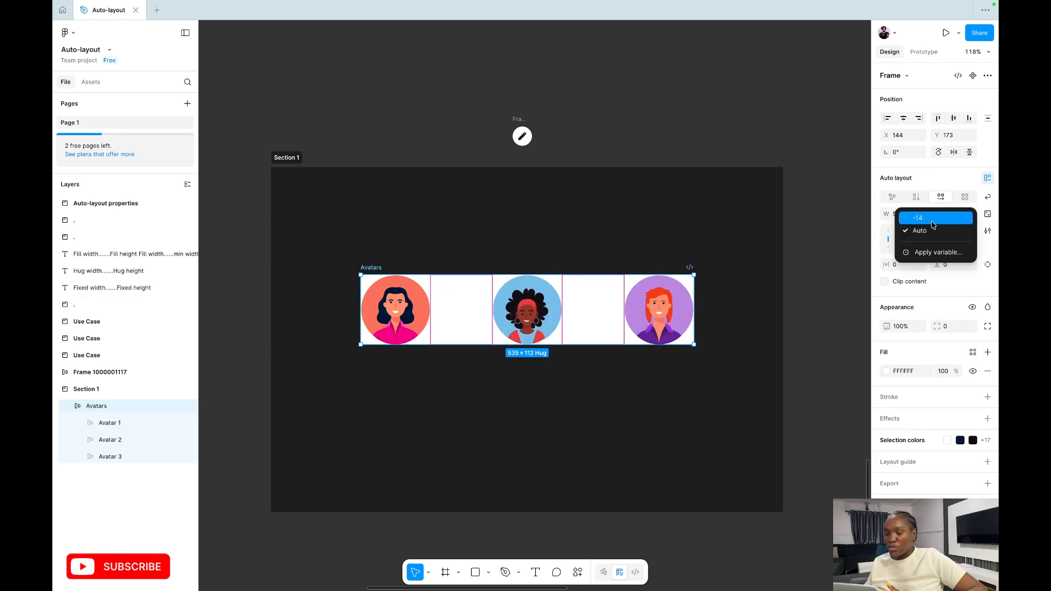
left_click(930, 219)
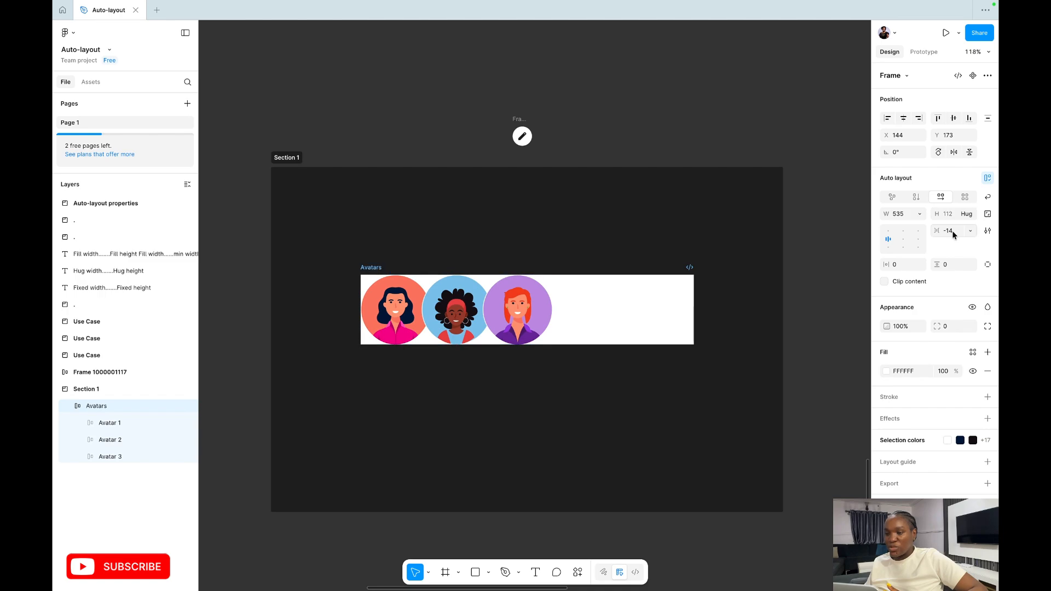
- Increase the horizontal gap between the avatars to 20
key("shift+Up")
key("shift+Up")
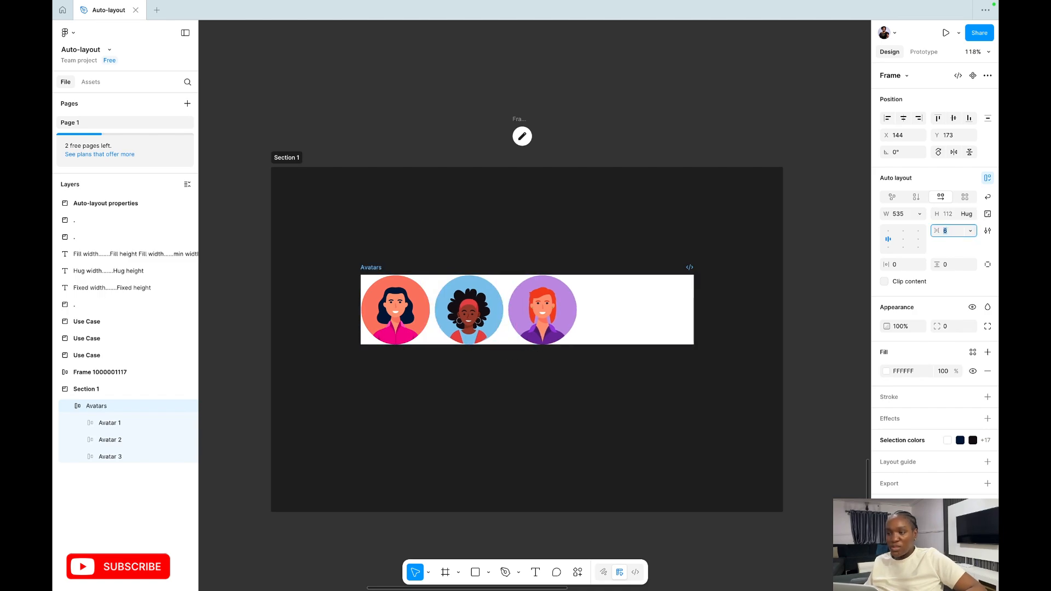
key("Up")
key("Up")
key("Up")
key("Up")
key("Up")
key("Up")
key("Up")
key("Up")
key("Up")
key("Up")
key("Up")
key("Up")
key("Up")
key("Up")
key("Up")
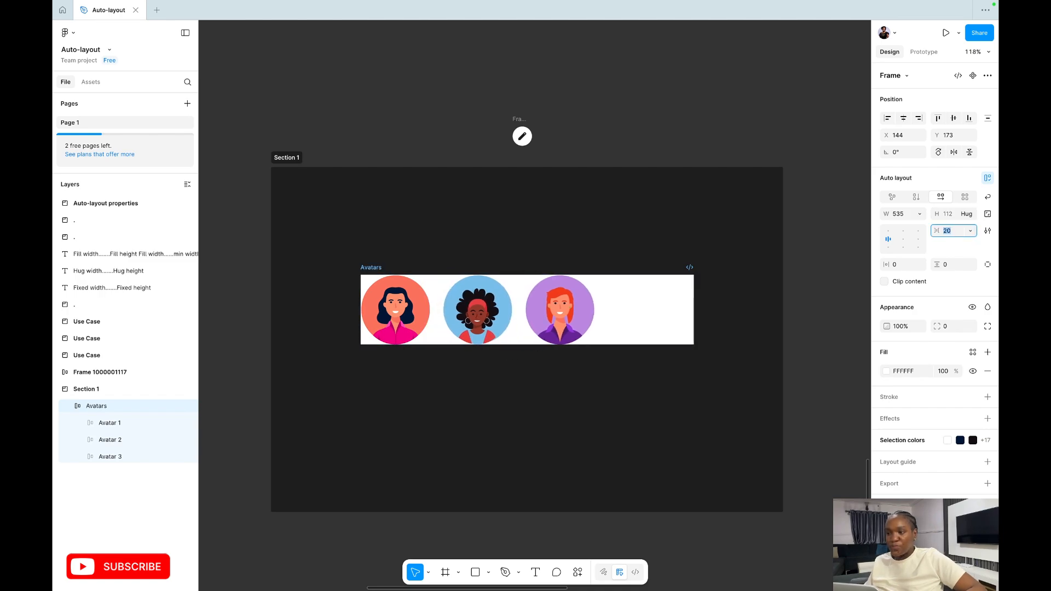
key("Down")
left_click(663, 291)
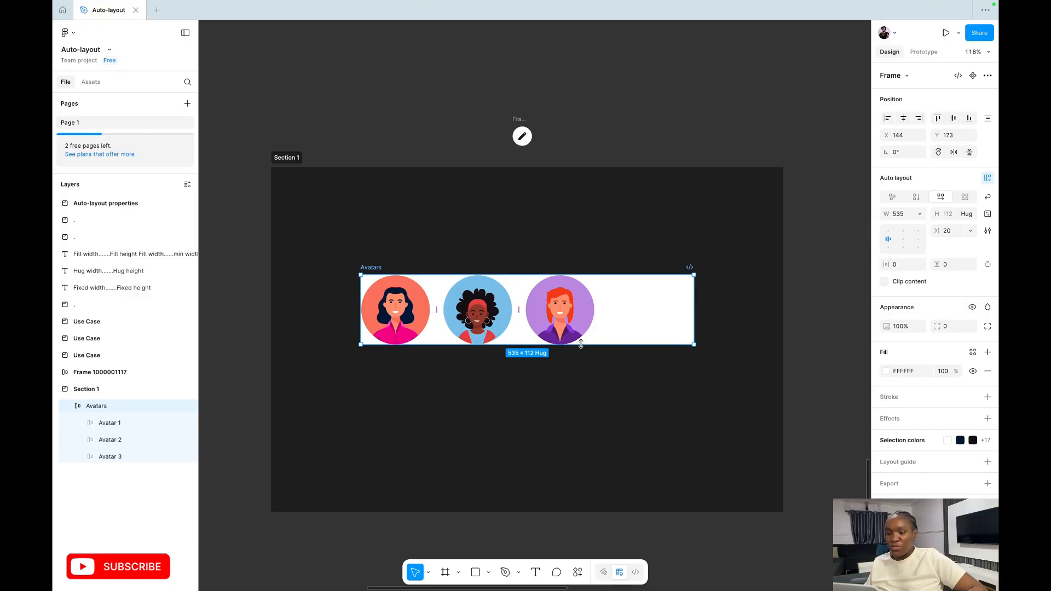
- Heighten the Avatars frame to about 286 and place it at about Y 112 in the section
left_click_drag(582, 364, 582, 452)
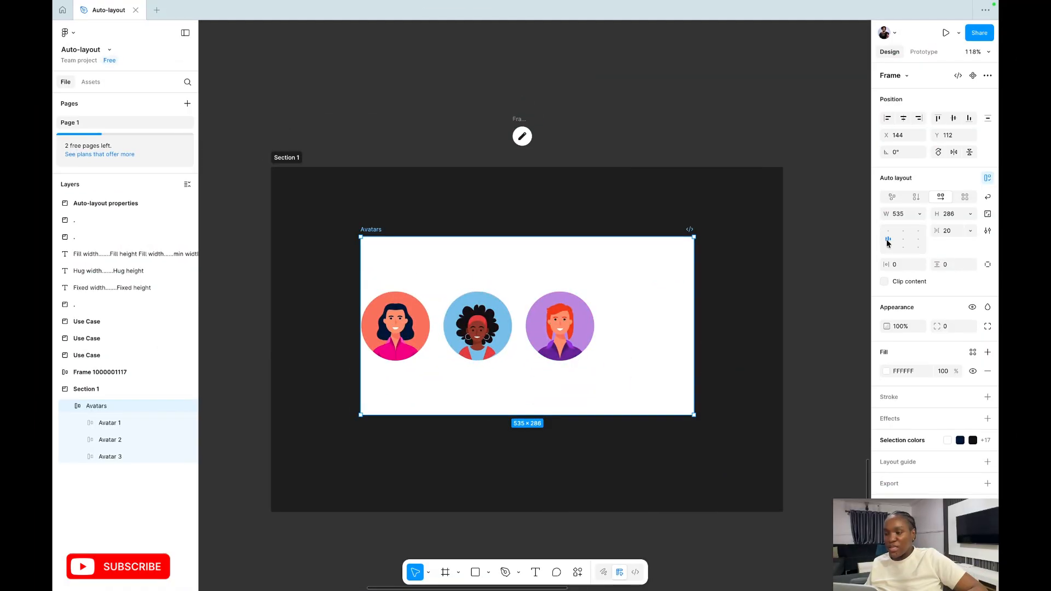
left_click(468, 334)
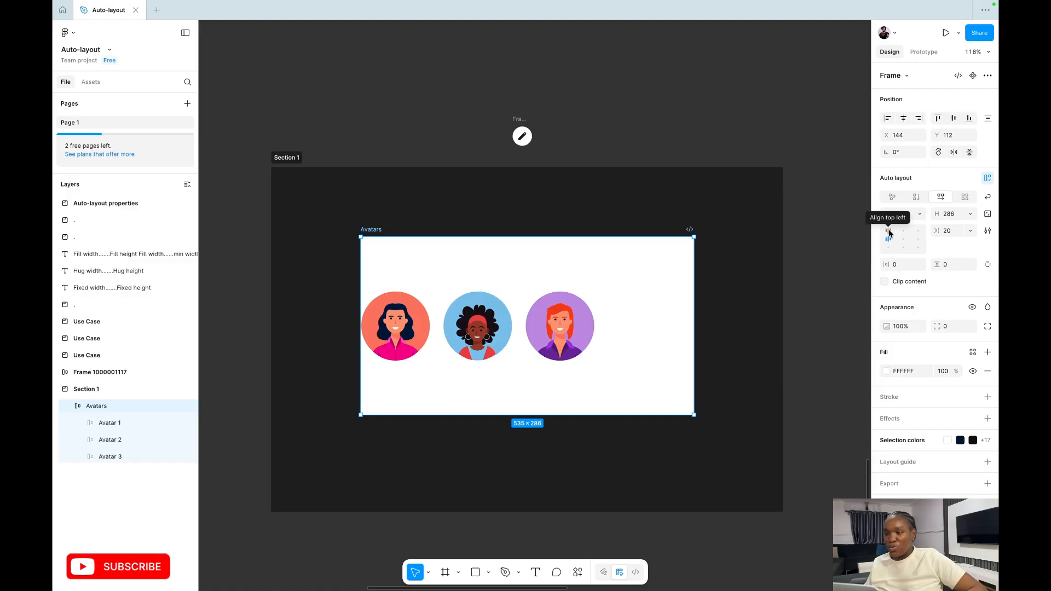
- Try the top, right and bottom alignments for the avatars, settle on center alignment, and switch their horizontal gap to Auto
left_click(889, 232)
left_click(903, 232)
left_click(916, 233)
left_click(918, 239)
left_click(903, 239)
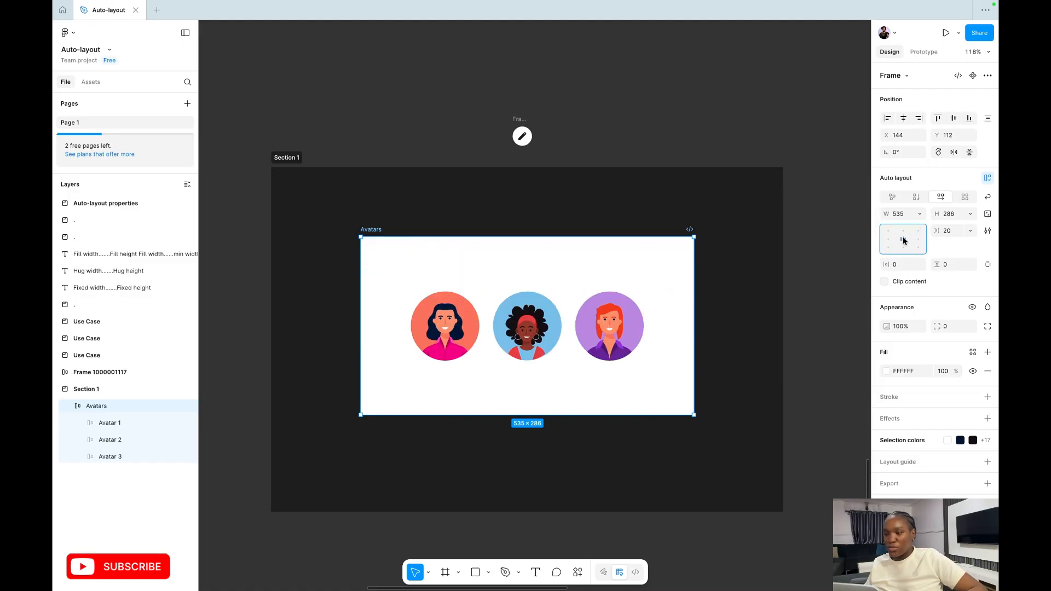
left_click(918, 247)
left_click(902, 247)
left_click(888, 246)
left_click(903, 240)
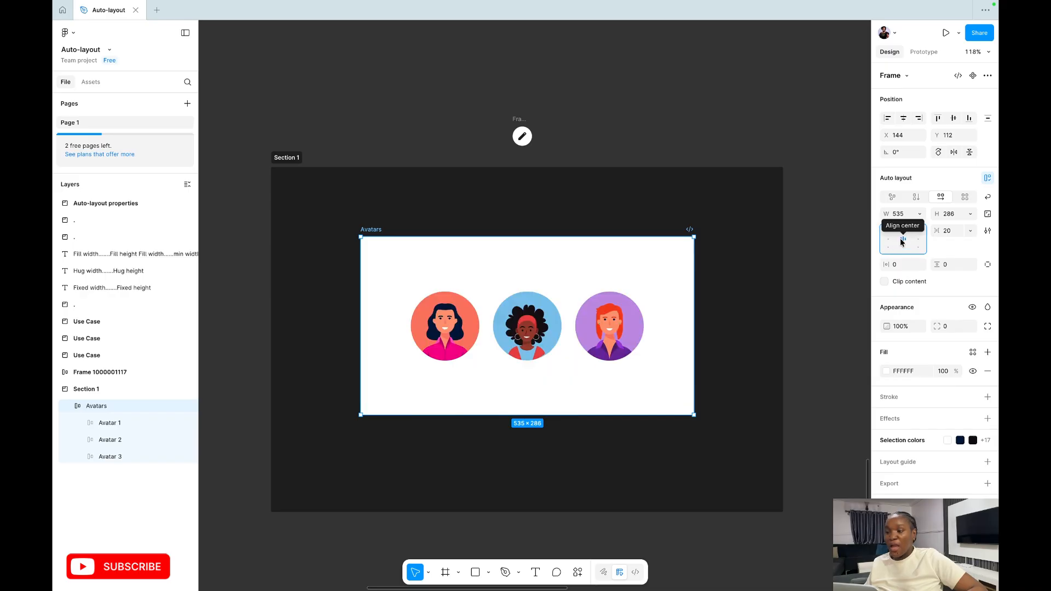
double_click(905, 241)
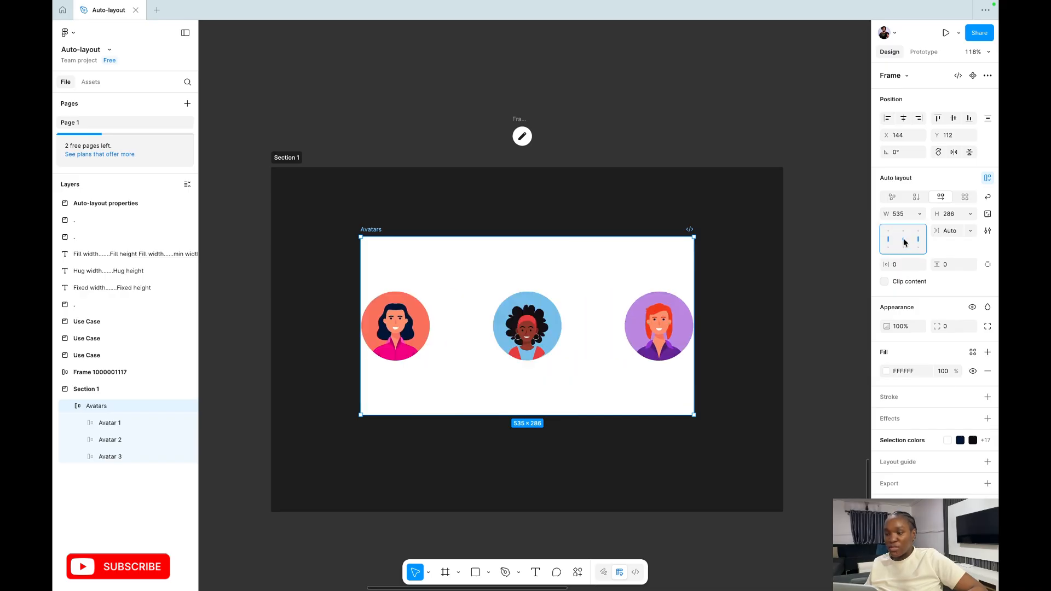